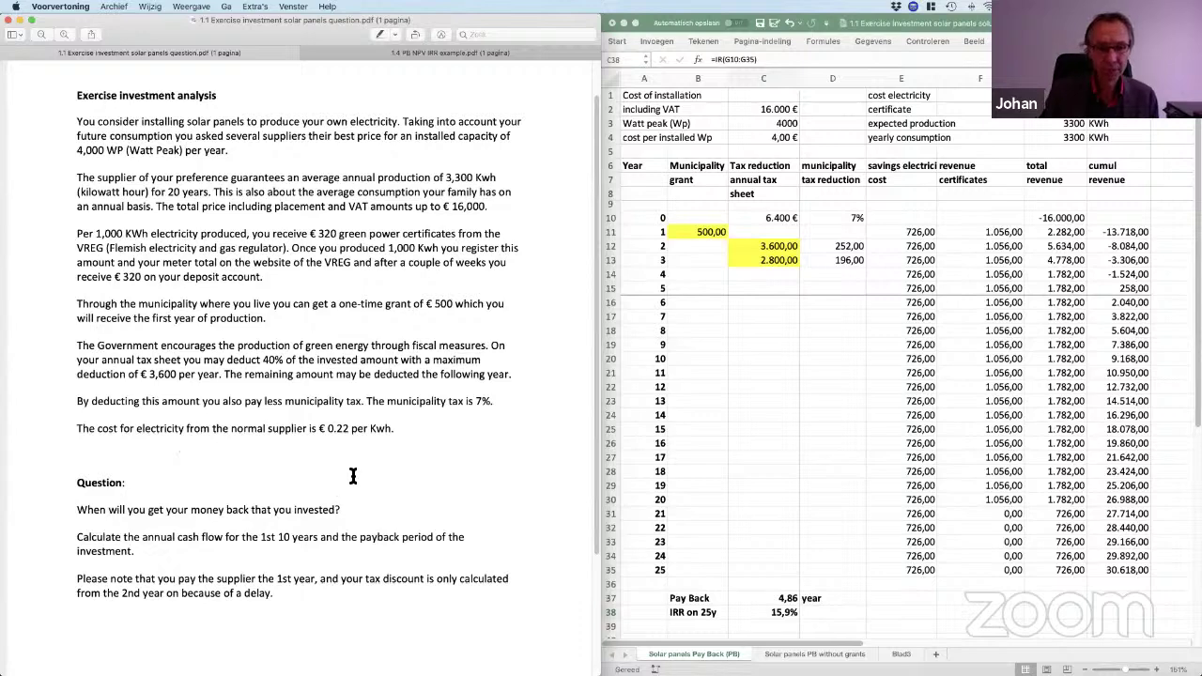
Step: Highlight the exercise's opening paragraph about installing solar panels, including the part on suppliers' best price for the installed capacity
{"action": "scroll", "coordinate": [322, 284], "scroll_direction": "right", "scroll_amount": 1}
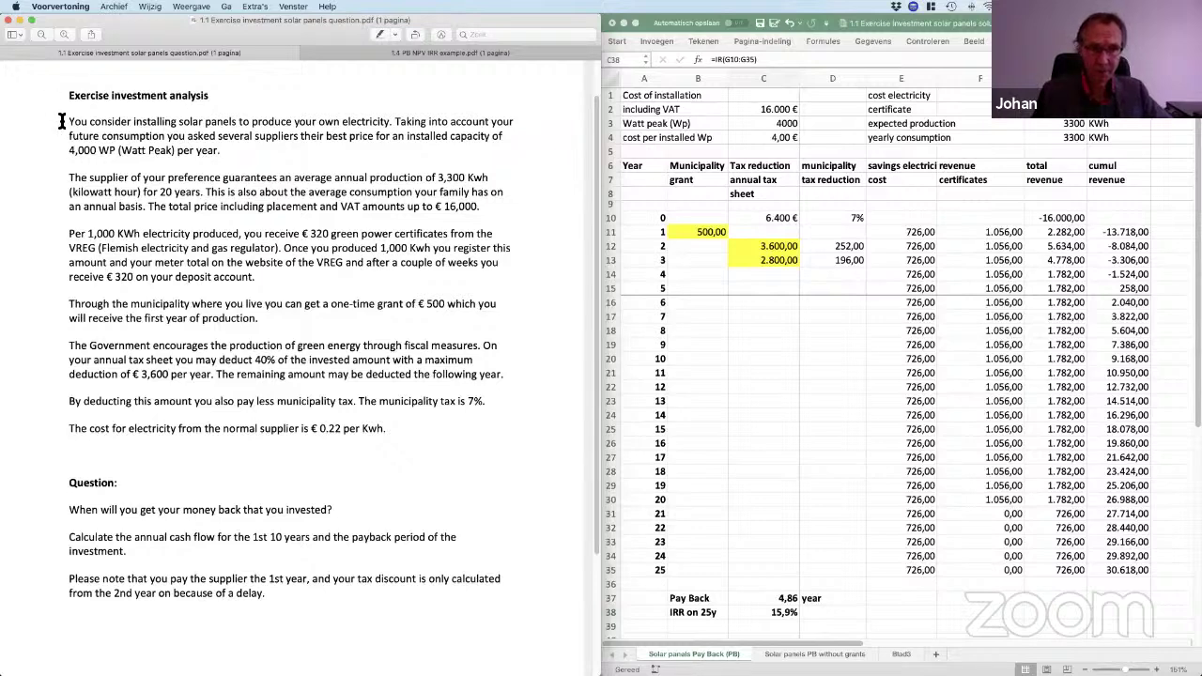
{"action": "left_click_drag", "start_coordinate": [61, 121], "coordinate": [147, 124]}
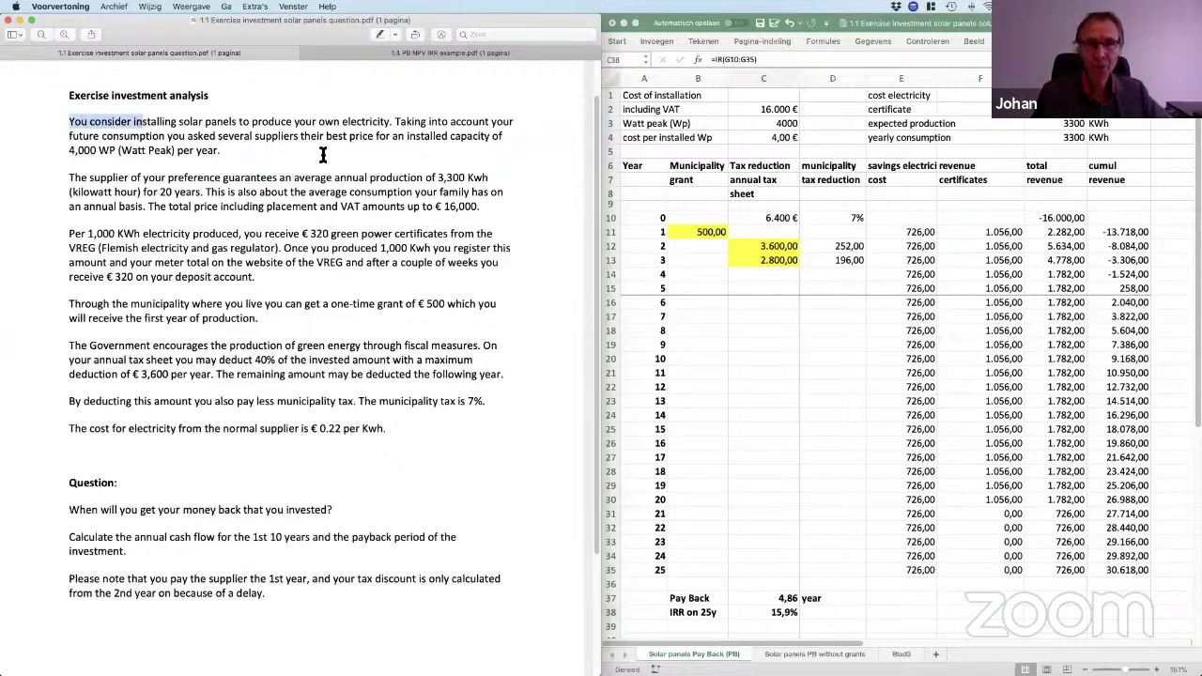
{"action": "left_click", "coordinate": [322, 155], "text": "shift"}
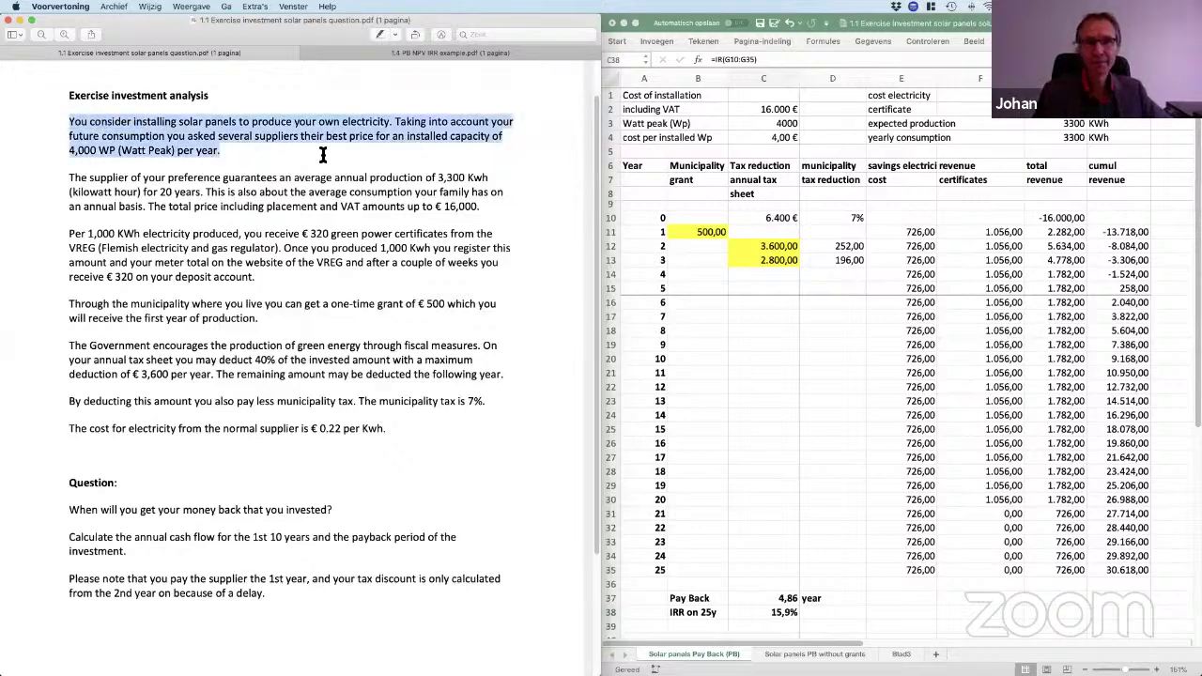
{"action": "left_click", "coordinate": [256, 151]}
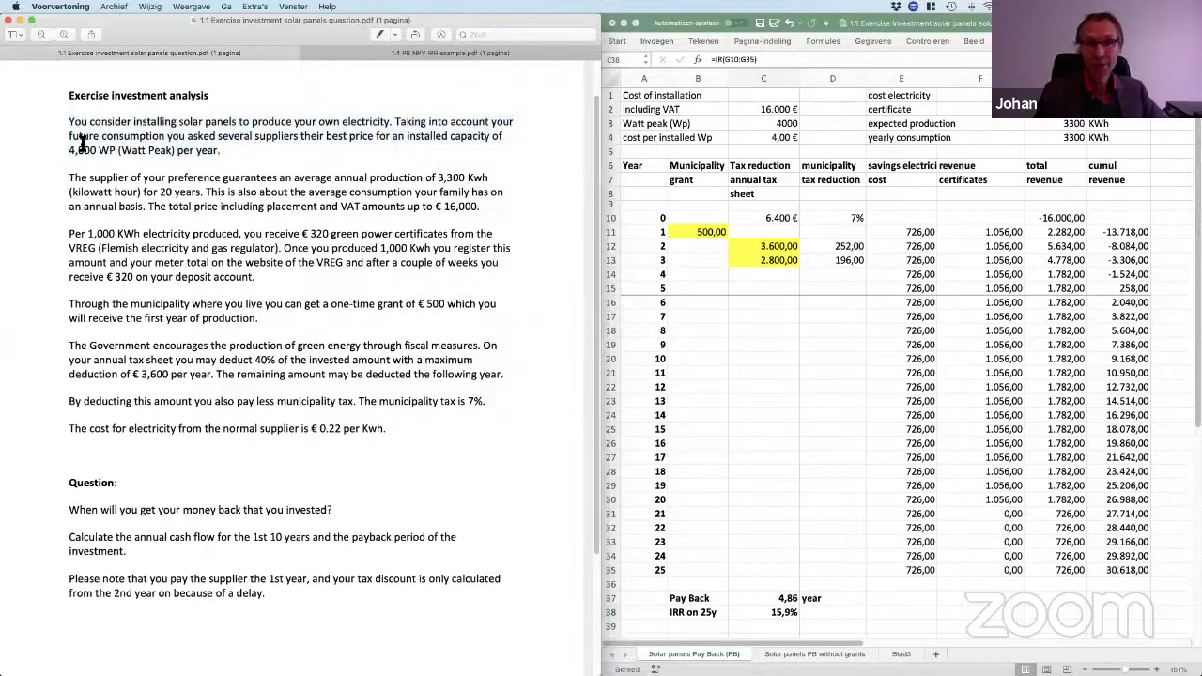
{"action": "left_click_drag", "start_coordinate": [65, 138], "coordinate": [268, 163]}
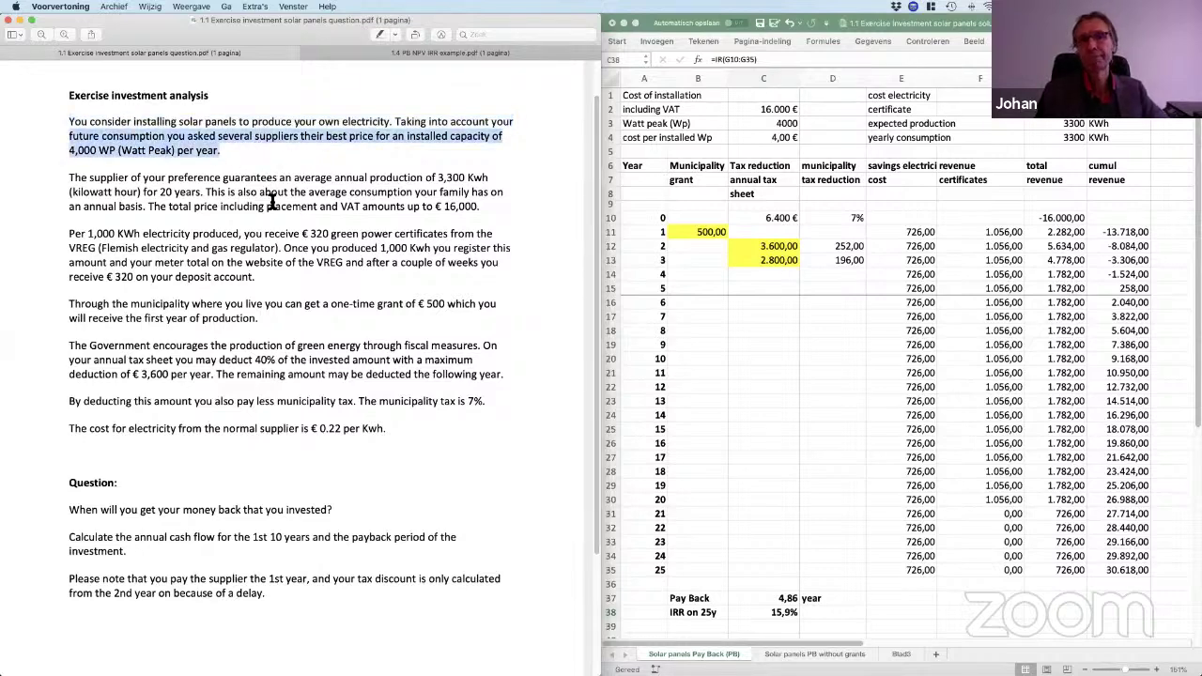
{"action": "left_click", "coordinate": [239, 158]}
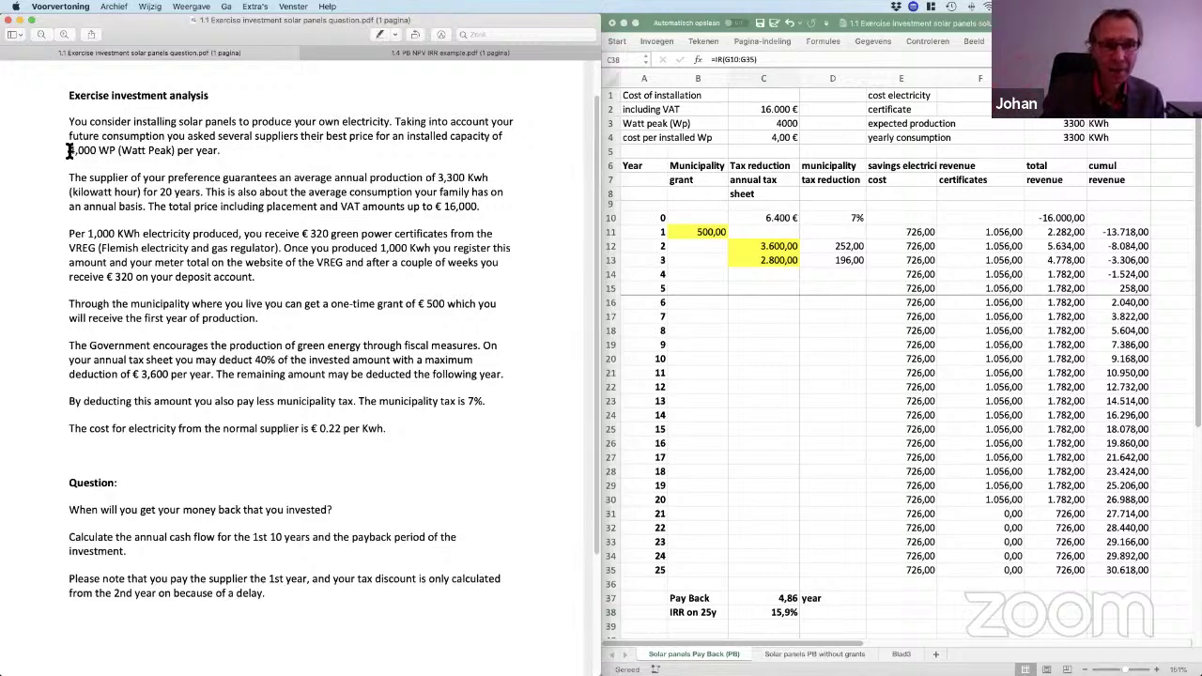
Step: Highlight the 4,000 WP capacity, the 3,300 Kwh annual production and the total price sentence in the exercise text
{"action": "left_click_drag", "start_coordinate": [69, 152], "coordinate": [207, 153]}
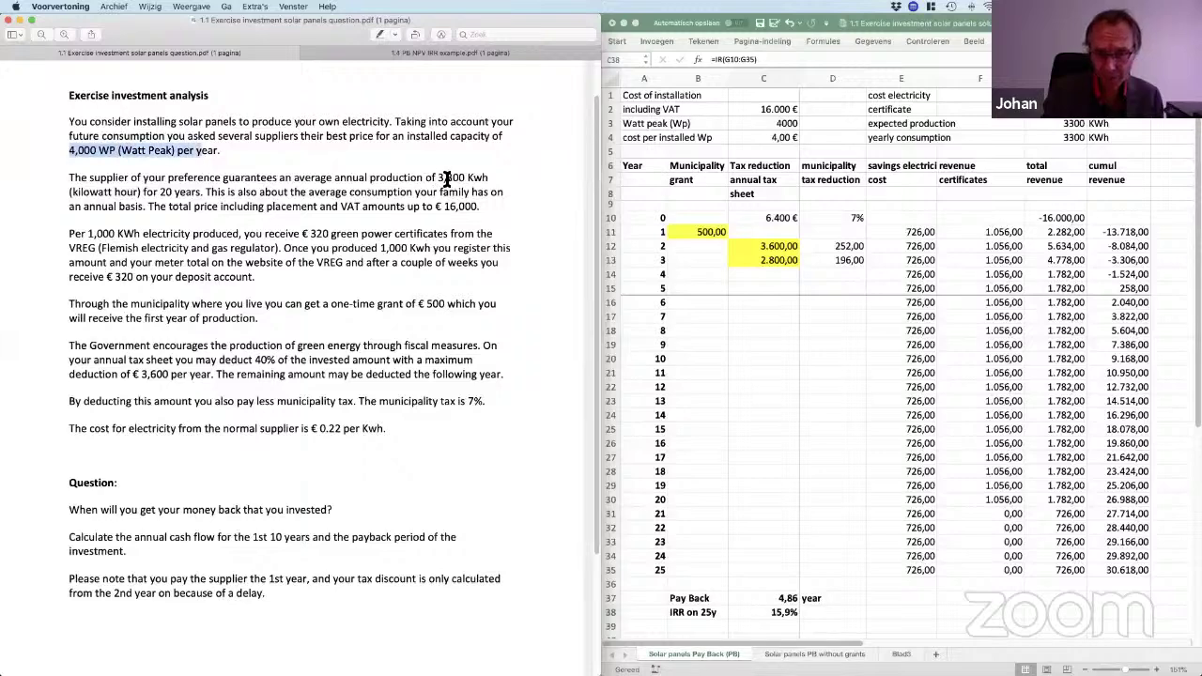
{"action": "left_click_drag", "start_coordinate": [438, 179], "coordinate": [465, 179]}
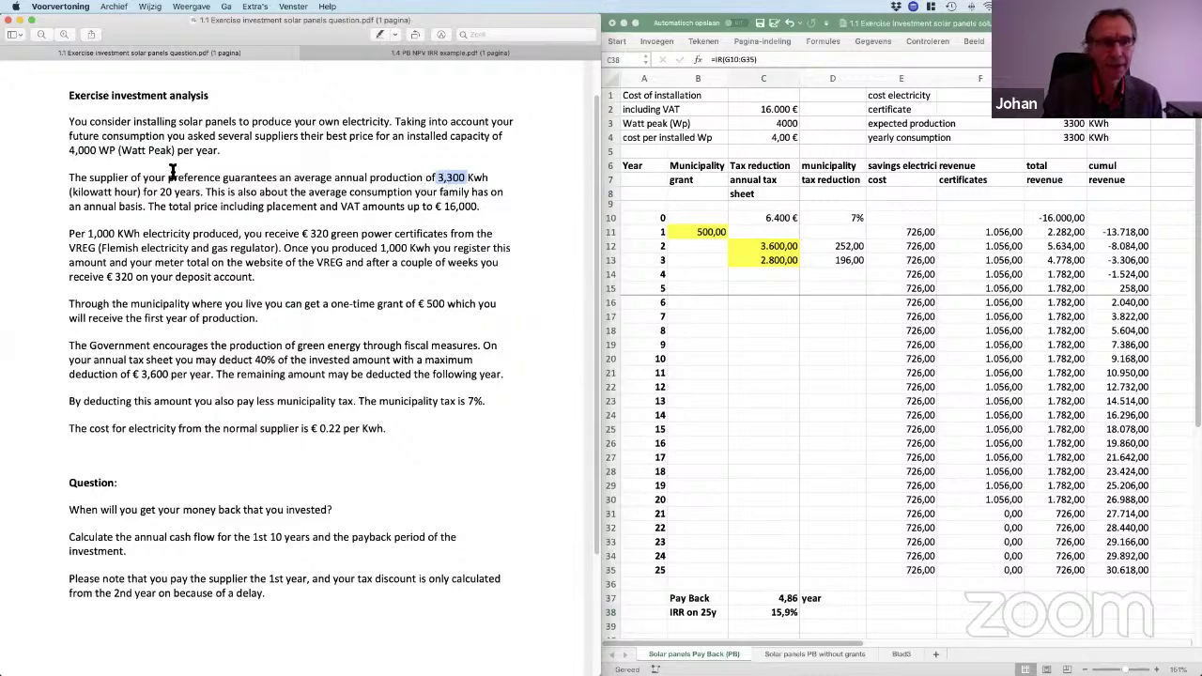
{"action": "left_click", "coordinate": [72, 152]}
{"action": "left_click_drag", "start_coordinate": [73, 152], "coordinate": [202, 155]}
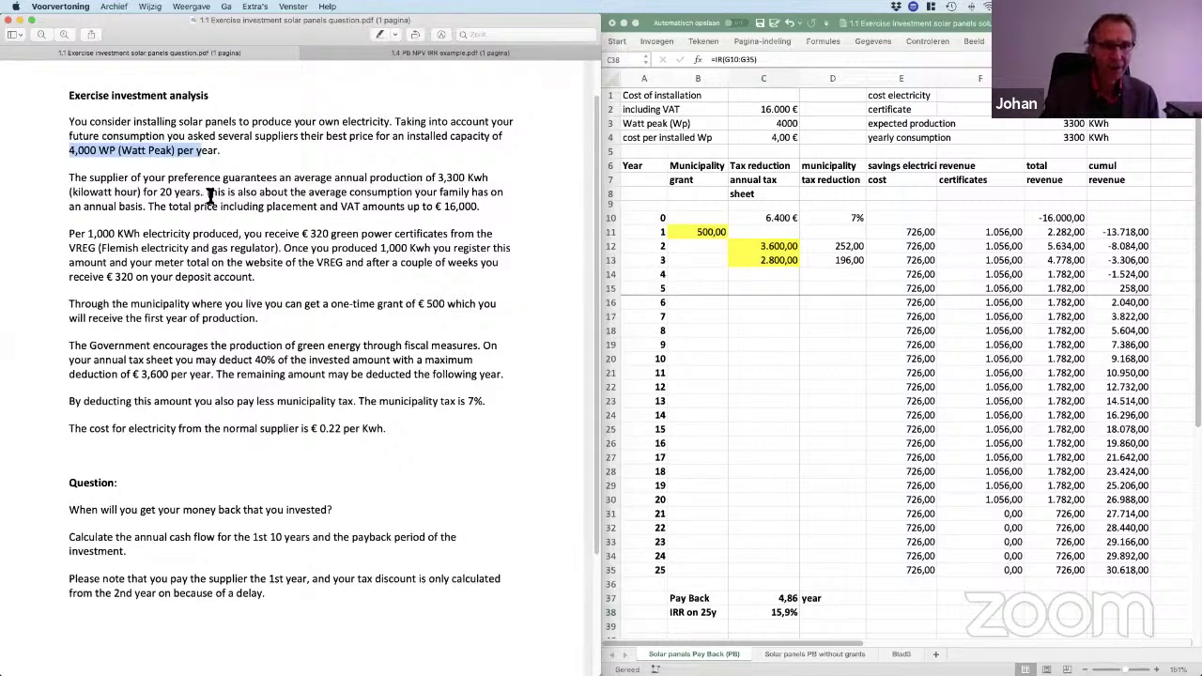
{"action": "left_click_drag", "start_coordinate": [149, 207], "coordinate": [433, 217]}
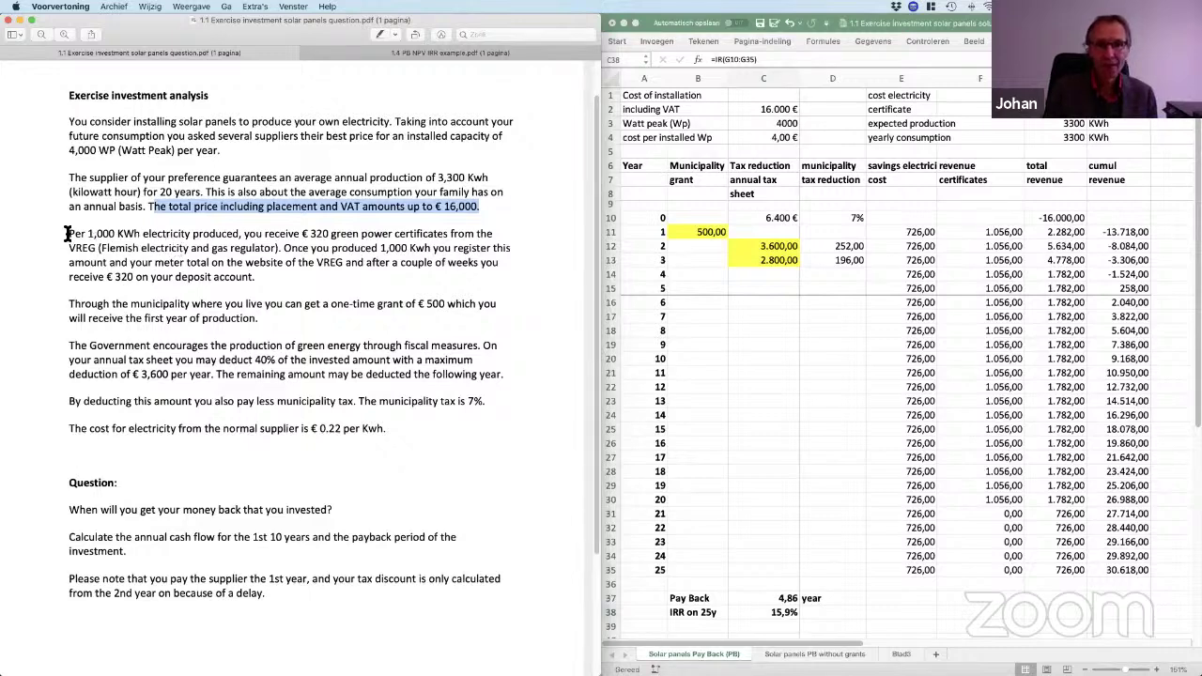
Step: Highlight the passages on the green power certificates per 1,000 KWh and the one-time municipality grant of € 500
{"action": "left_click_drag", "start_coordinate": [70, 234], "coordinate": [393, 234]}
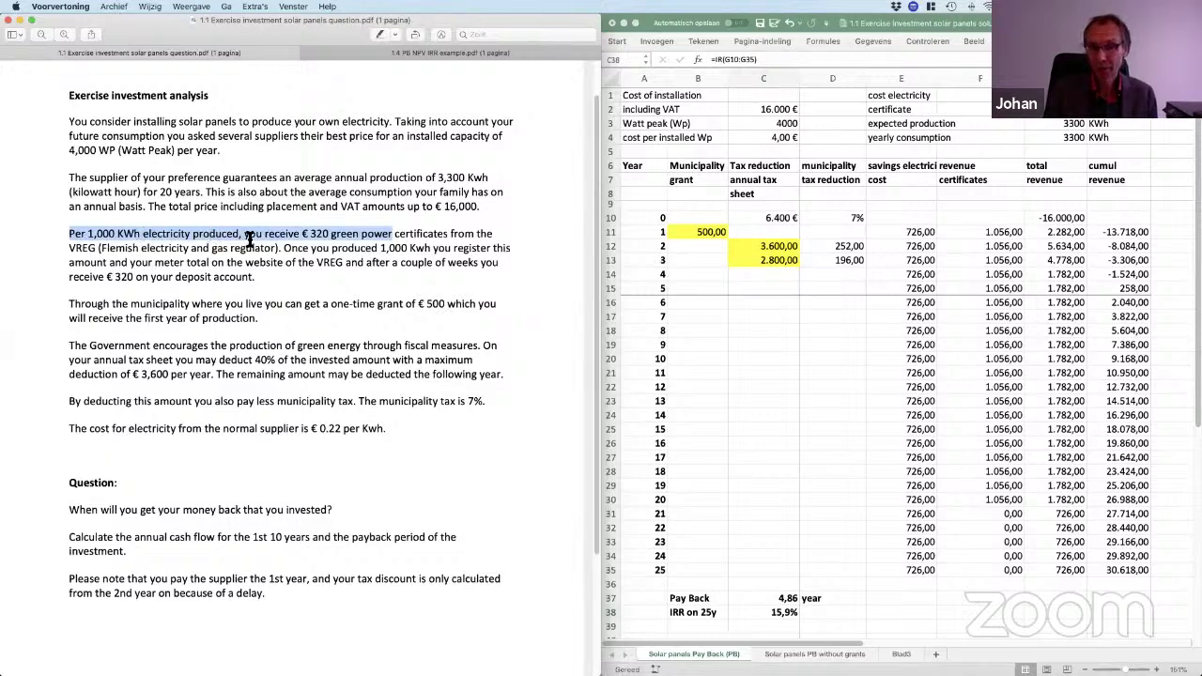
{"action": "left_click", "coordinate": [335, 236]}
{"action": "left_click_drag", "start_coordinate": [300, 232], "coordinate": [445, 240]}
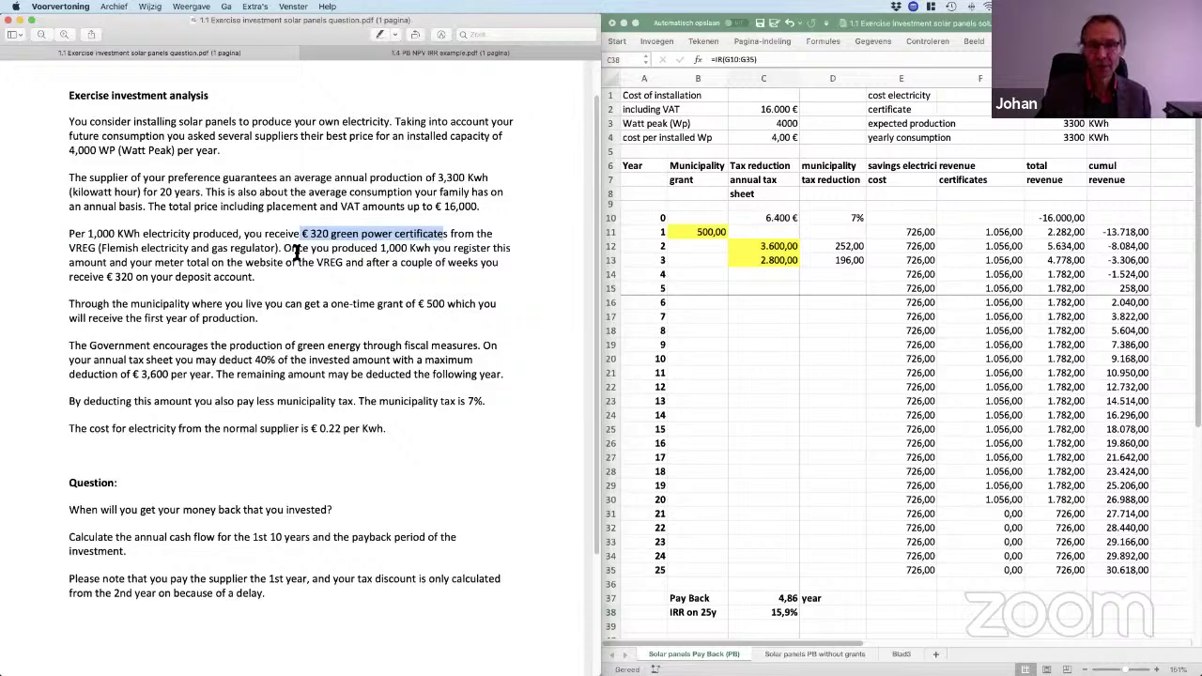
{"action": "left_click_drag", "start_coordinate": [283, 252], "coordinate": [350, 262]}
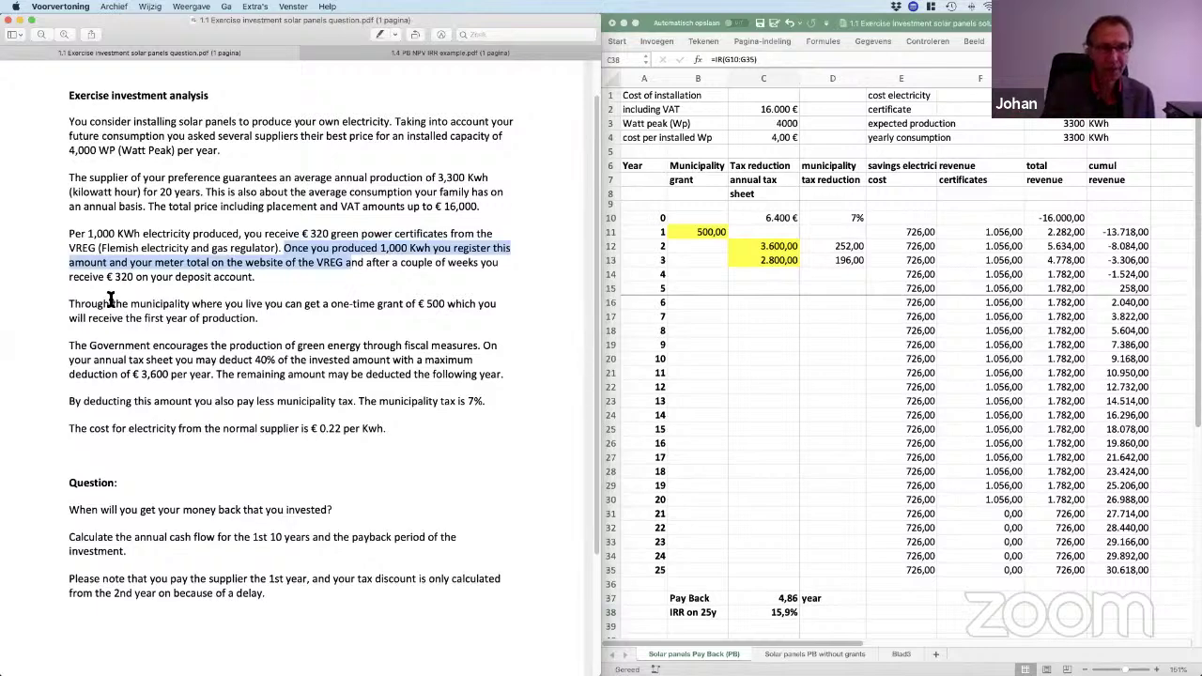
{"action": "left_click_drag", "start_coordinate": [66, 309], "coordinate": [385, 329]}
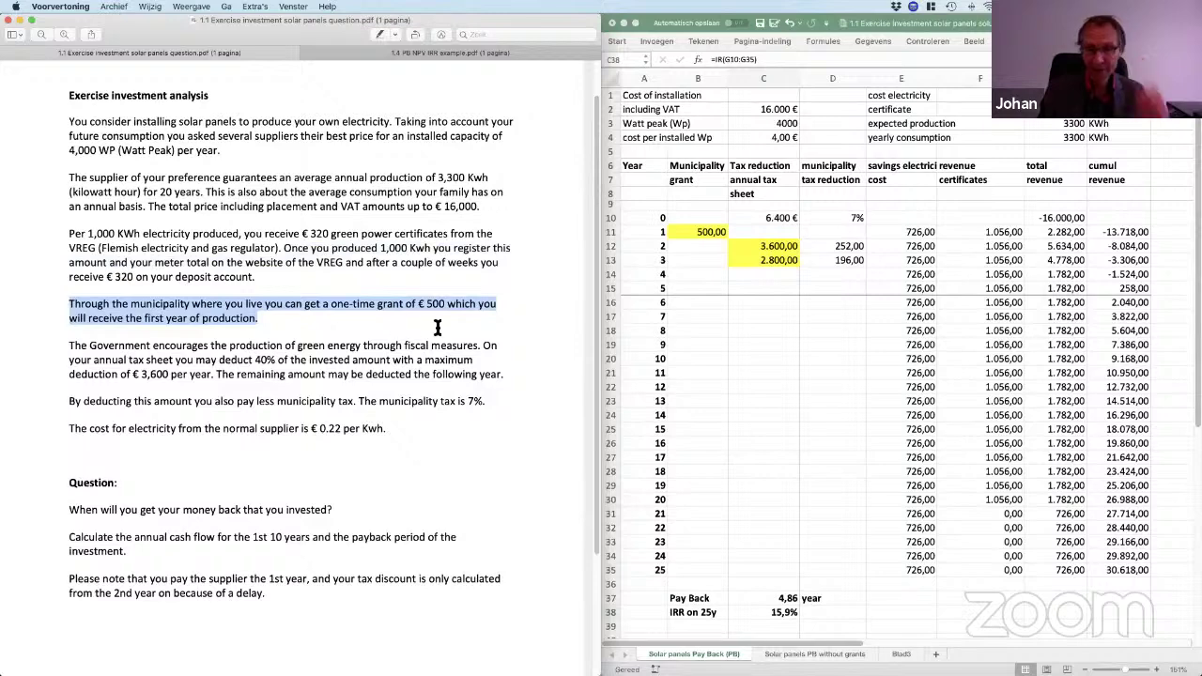
Step: Highlight the tax deduction paragraph, marking the 40% rate, the 16,000 investment it applies to and the 3,600 yearly maximum
{"action": "left_click_drag", "start_coordinate": [72, 347], "coordinate": [90, 346]}
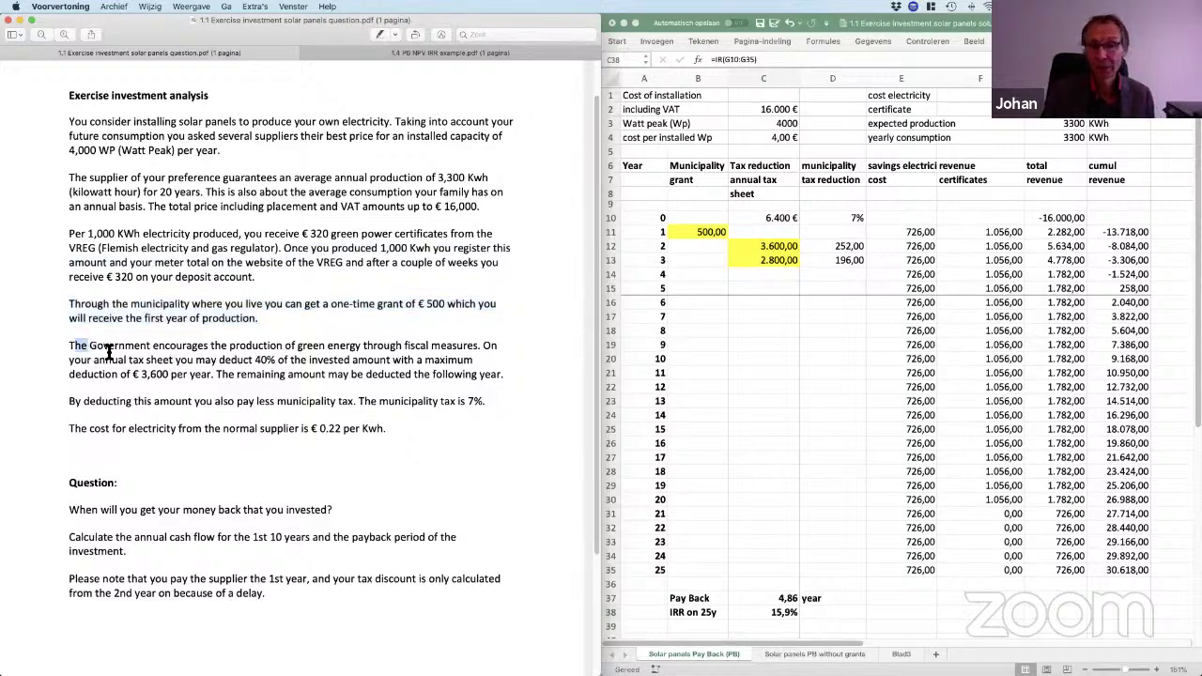
{"action": "left_click_drag", "start_coordinate": [288, 389], "coordinate": [287, 389]}
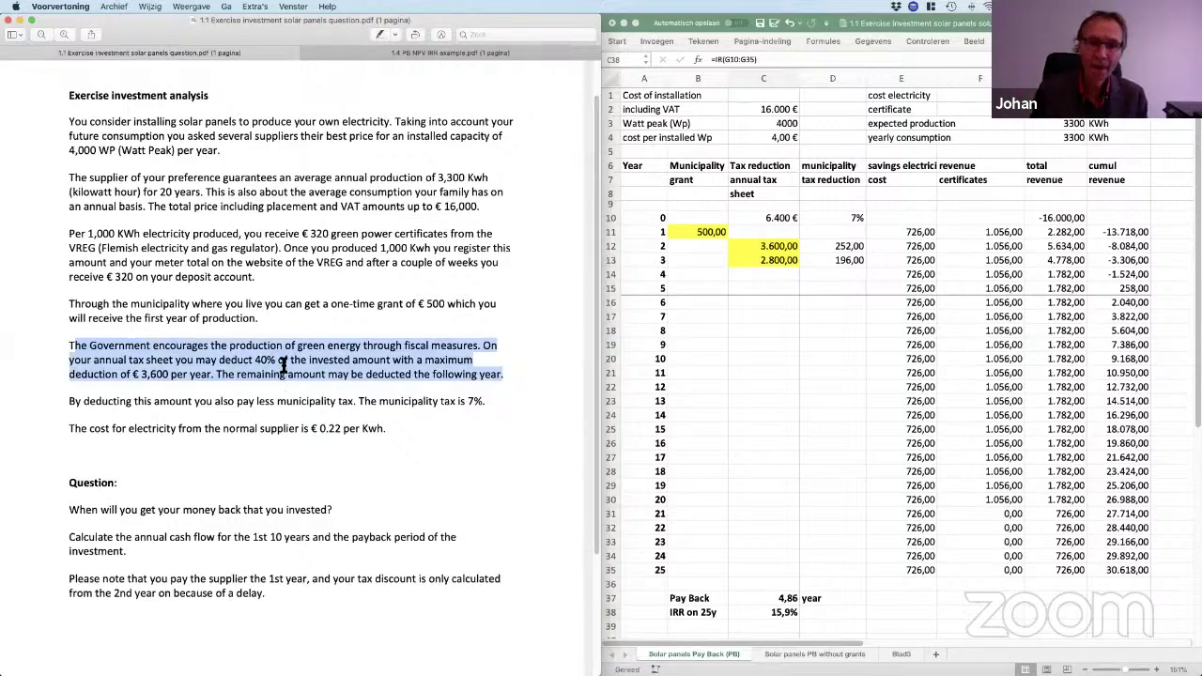
{"action": "double_click", "coordinate": [263, 361]}
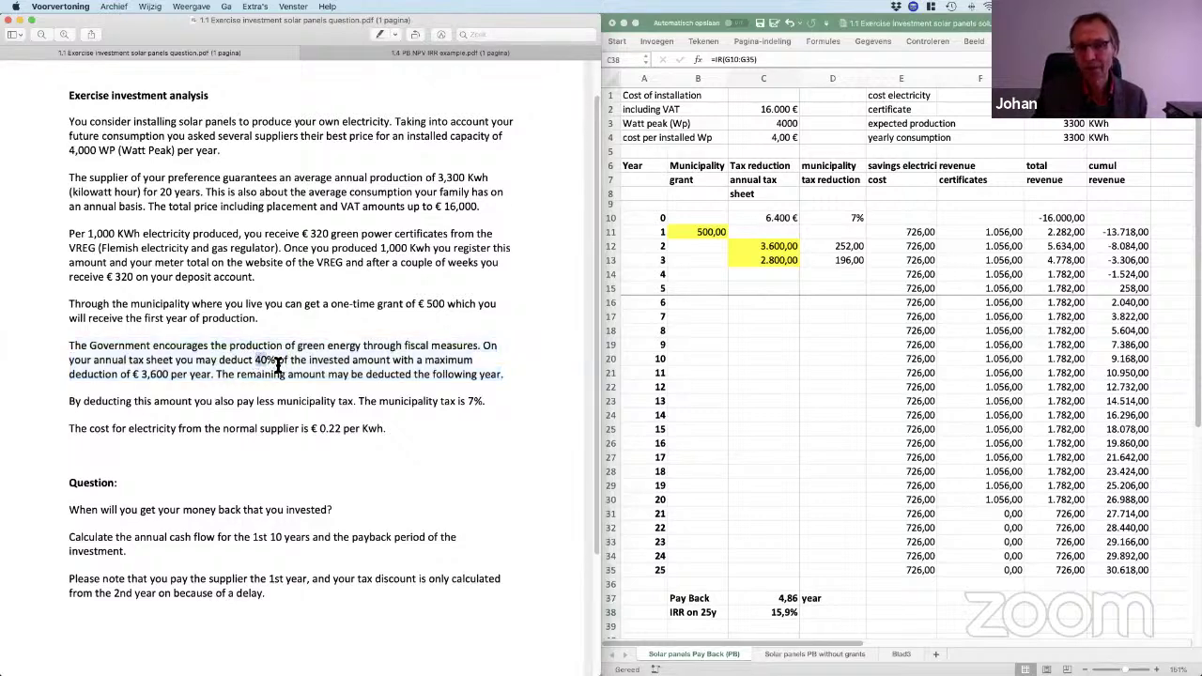
{"action": "double_click", "coordinate": [460, 206]}
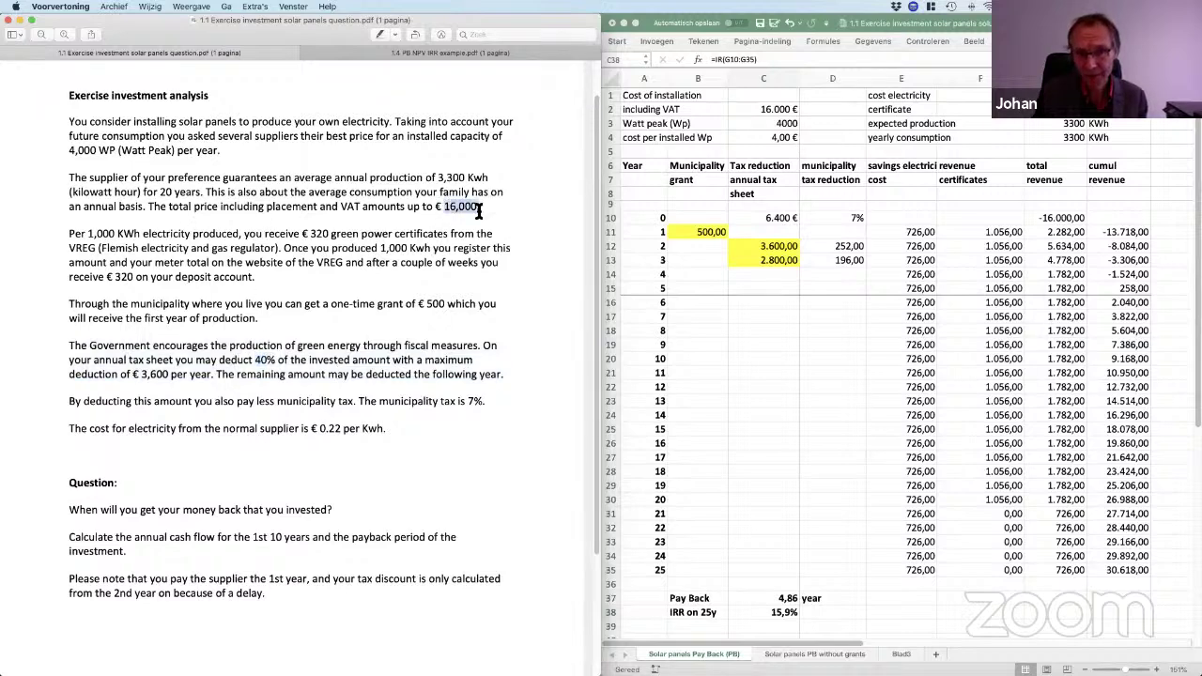
{"action": "double_click", "coordinate": [265, 360]}
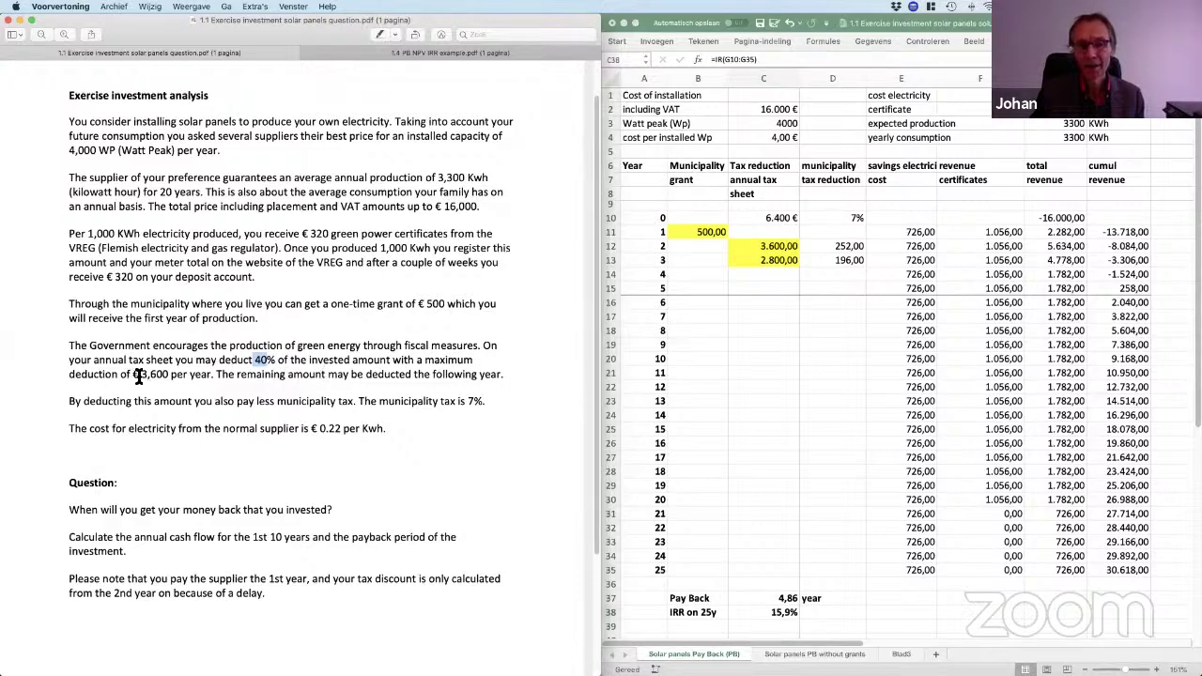
{"action": "left_click_drag", "start_coordinate": [138, 376], "coordinate": [192, 389]}
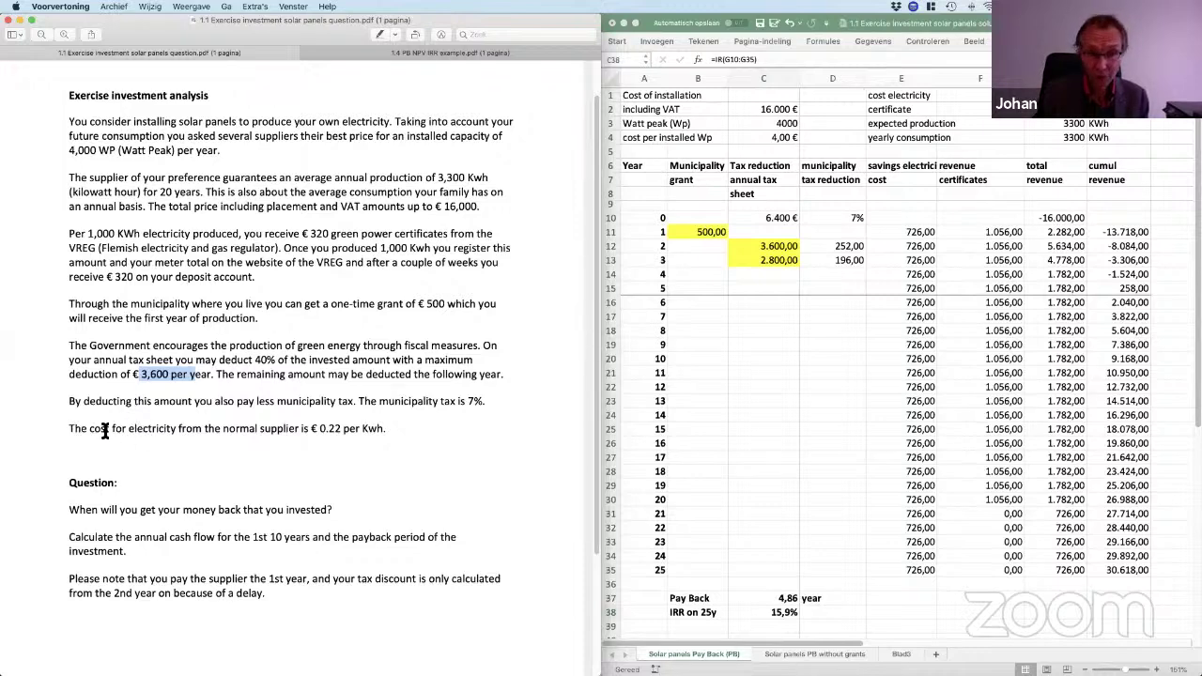
Step: Highlight the sentence on the normal supplier's electricity cost and the question about when the invested money is recovered
{"action": "triple_click", "coordinate": [365, 438]}
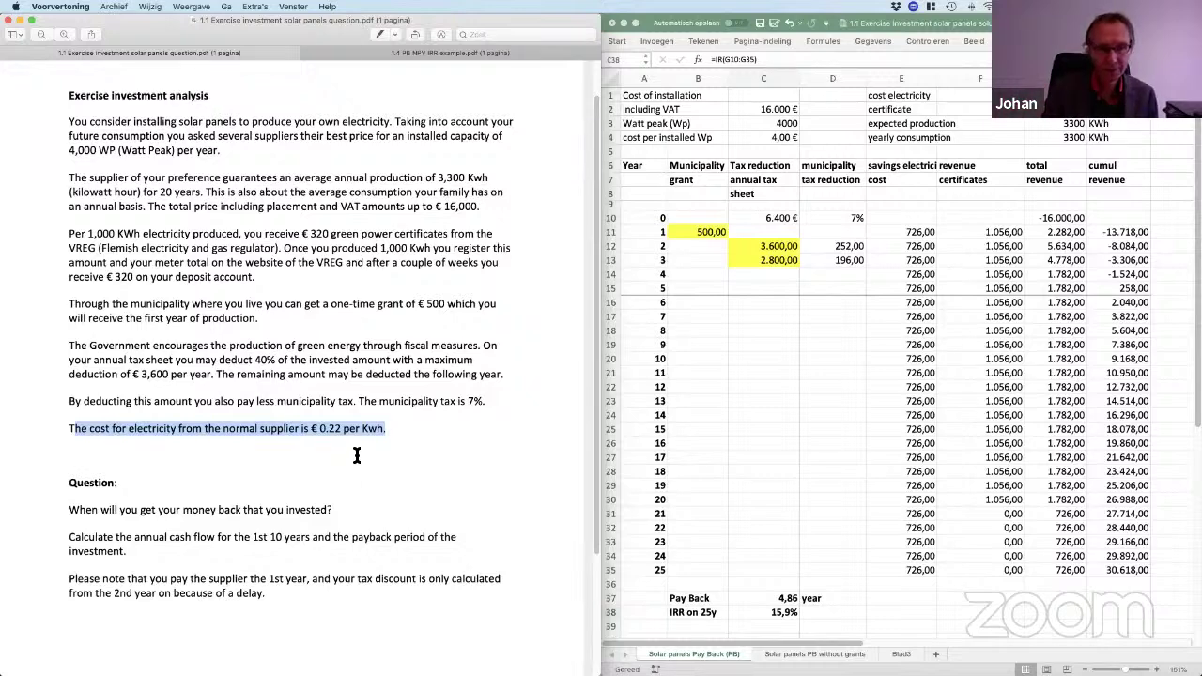
{"action": "scroll", "coordinate": [357, 364], "scroll_direction": "up", "scroll_amount": 1}
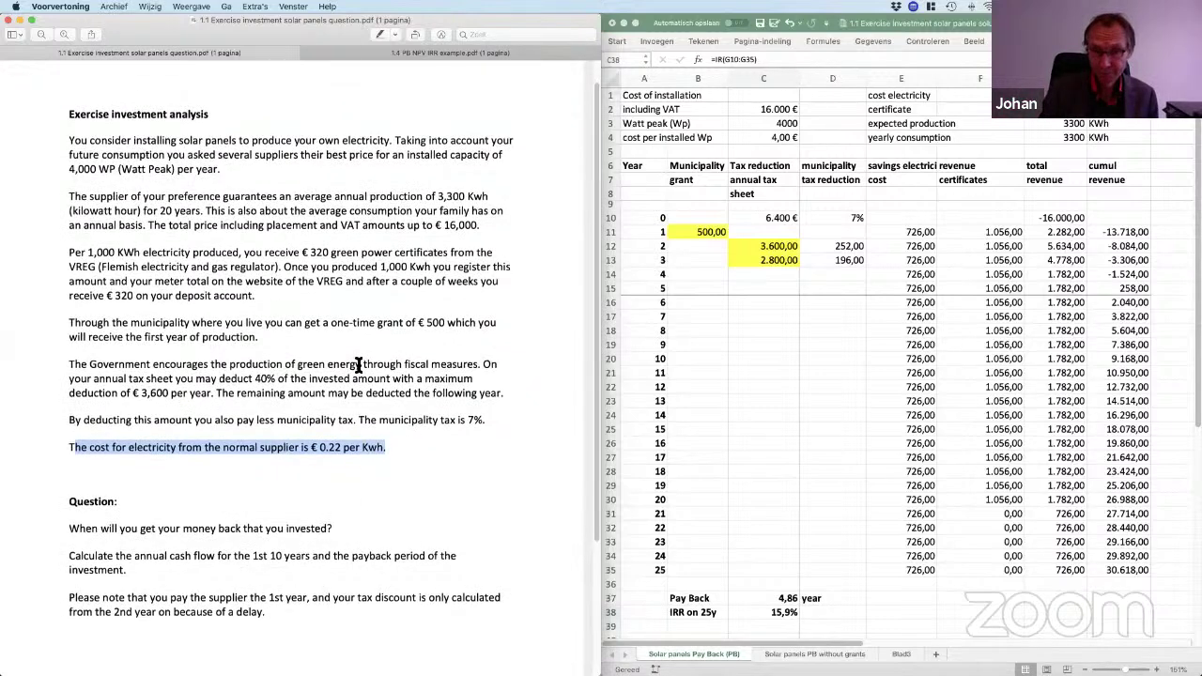
{"action": "scroll", "coordinate": [95, 503], "scroll_direction": "down", "scroll_amount": 1}
{"action": "left_click_drag", "start_coordinate": [95, 502], "coordinate": [328, 507]}
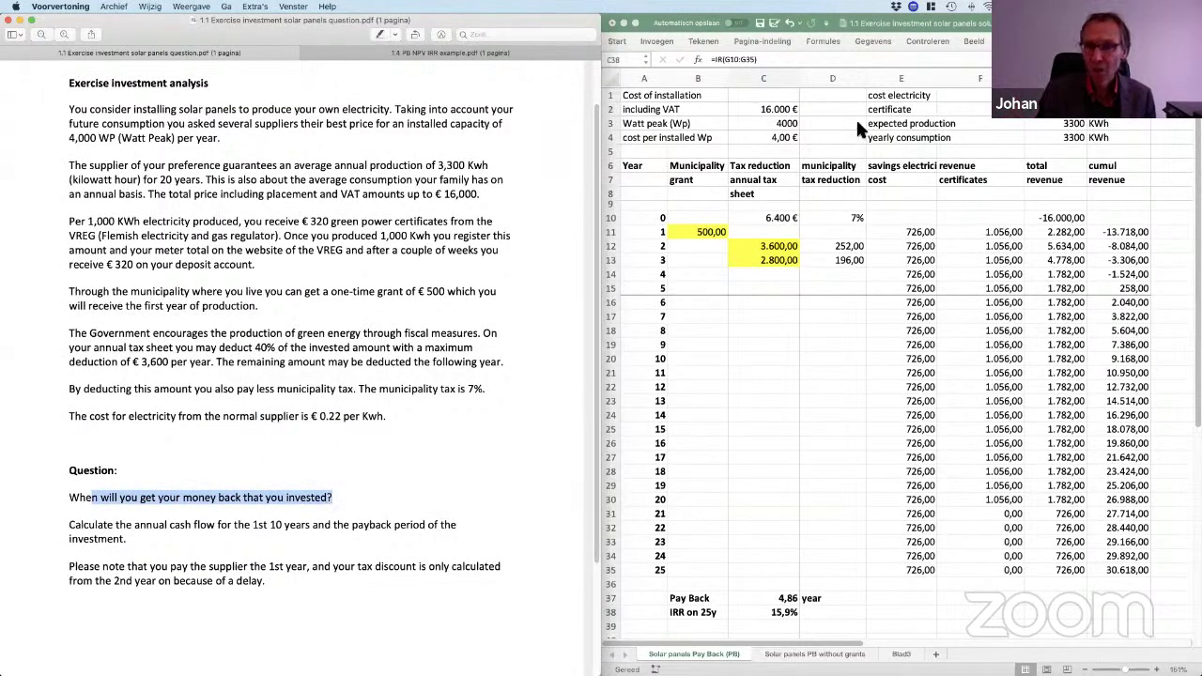
Step: Switch to the Excel workbook and inspect the installation cost in C2, the electricity cost in F1 and the certificate value in F2
{"action": "left_click", "coordinate": [827, 273]}
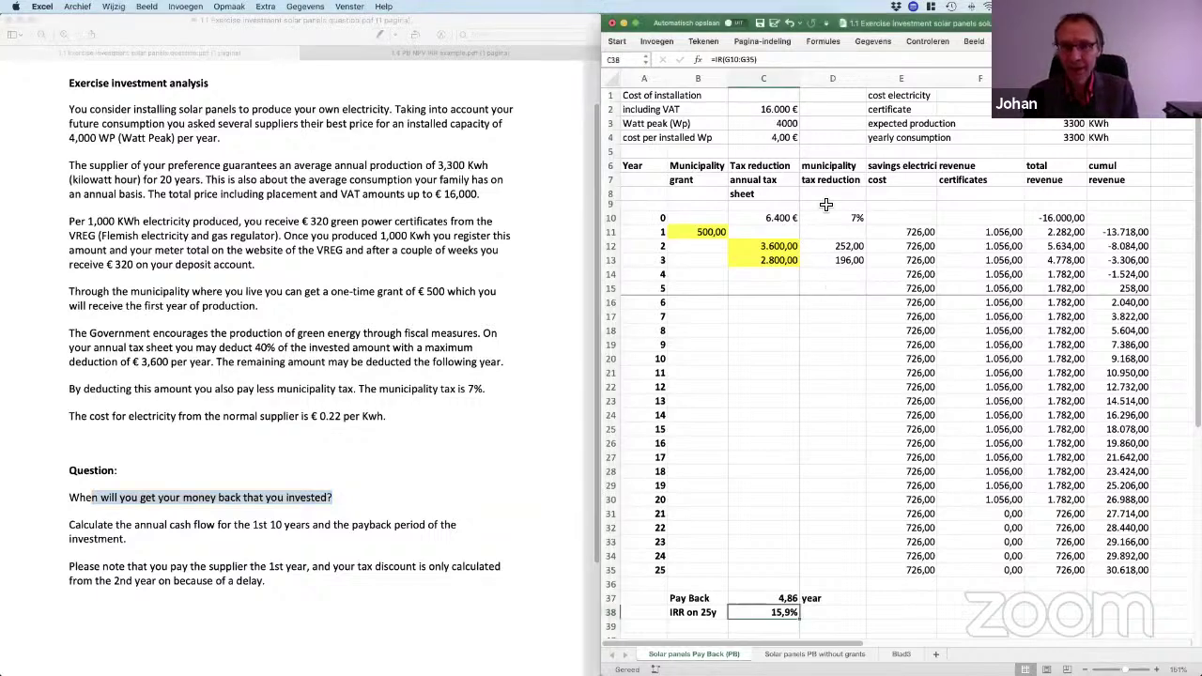
{"action": "left_click", "coordinate": [767, 109]}
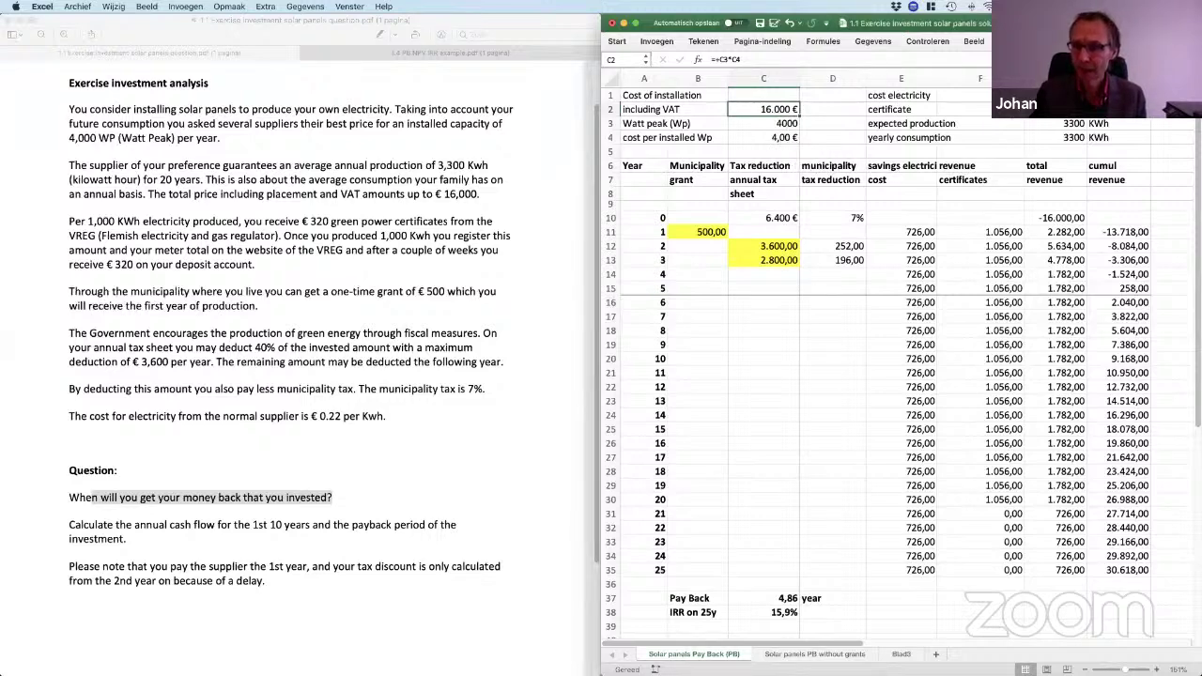
{"action": "left_click", "coordinate": [981, 96]}
{"action": "key", "text": "Down"}
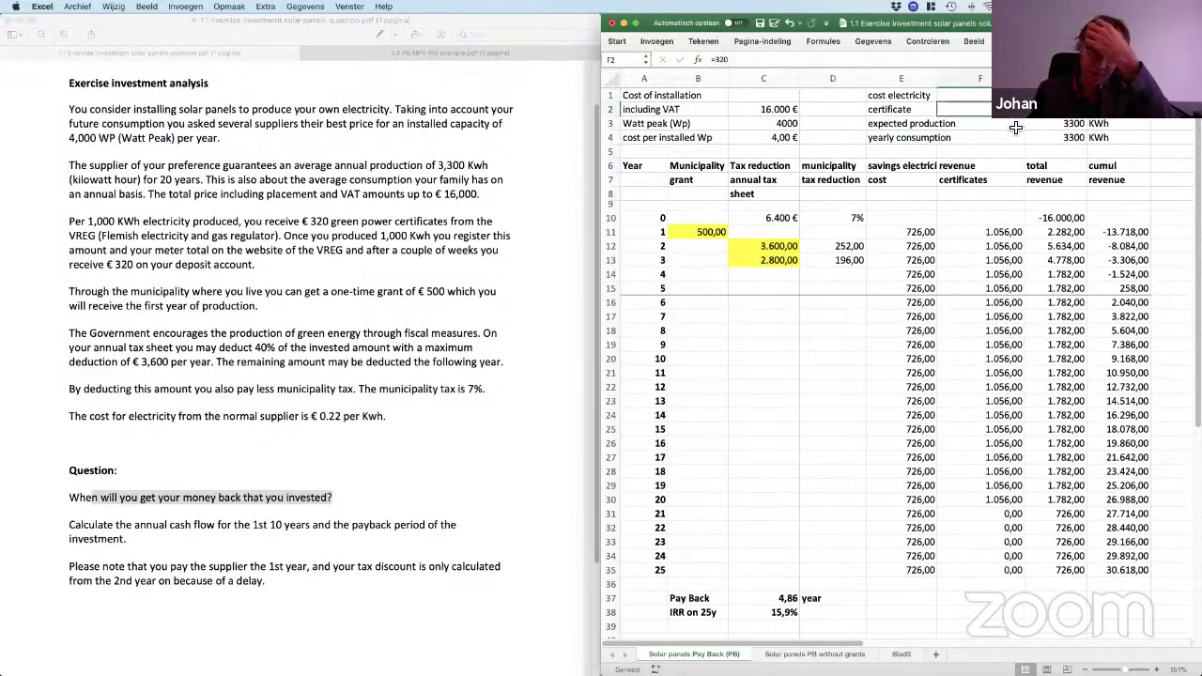
Step: Examine the formula behind the year 1 electricity cost savings in E11
{"action": "left_click", "coordinate": [905, 233]}
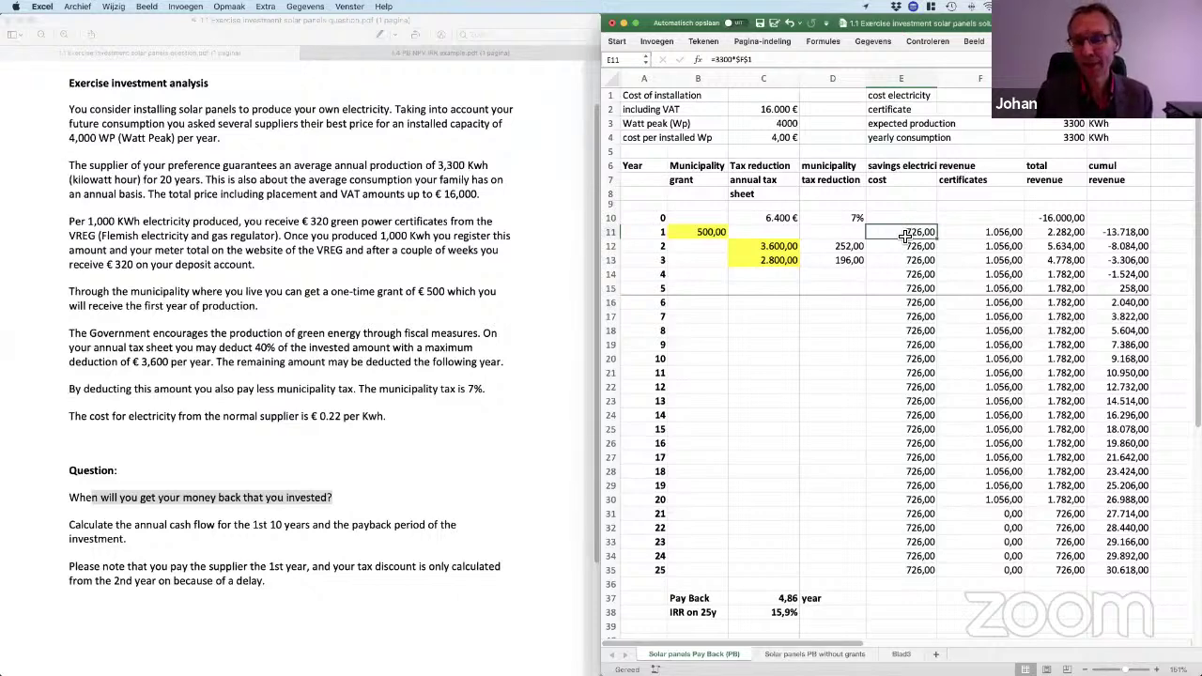
{"action": "double_click", "coordinate": [905, 234]}
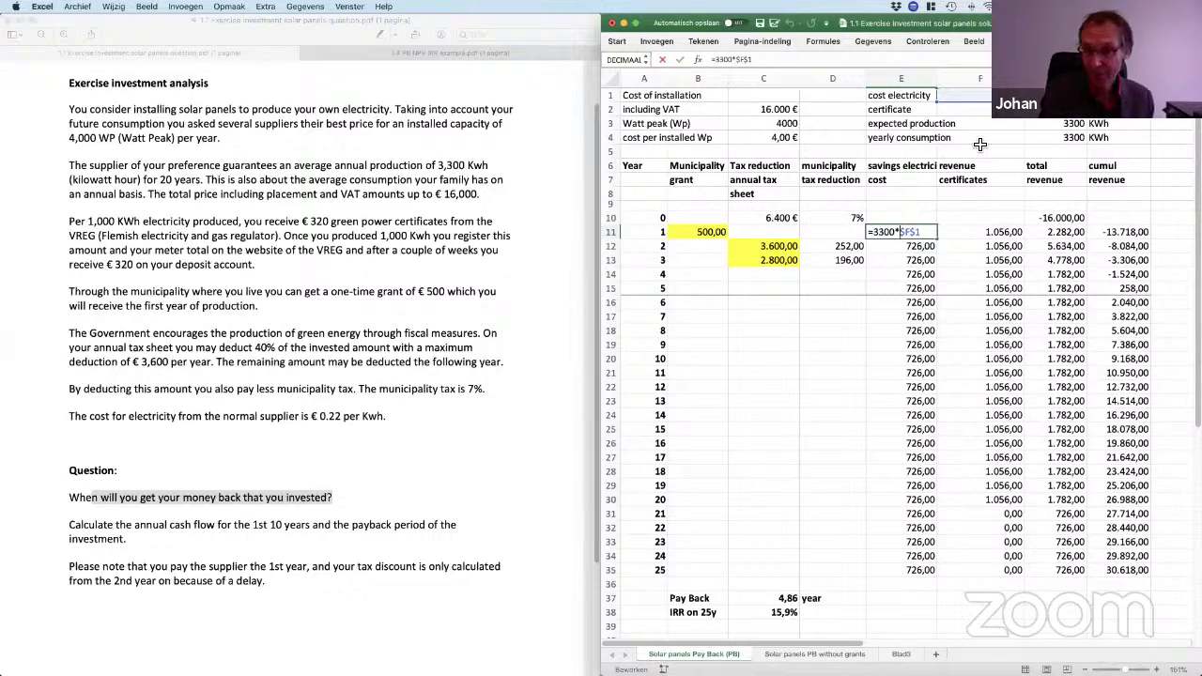
{"action": "left_click", "coordinate": [981, 218]}
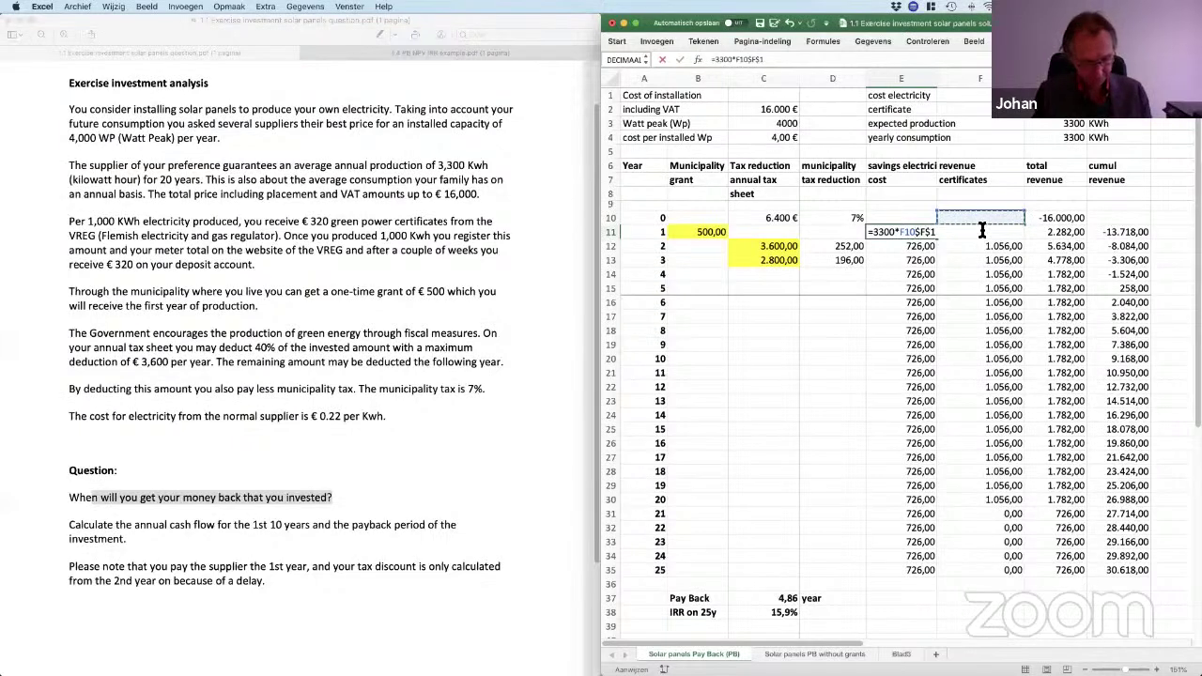
Step: Examine the formula behind the year 1 certificate revenue in F11
{"action": "left_click", "coordinate": [982, 232]}
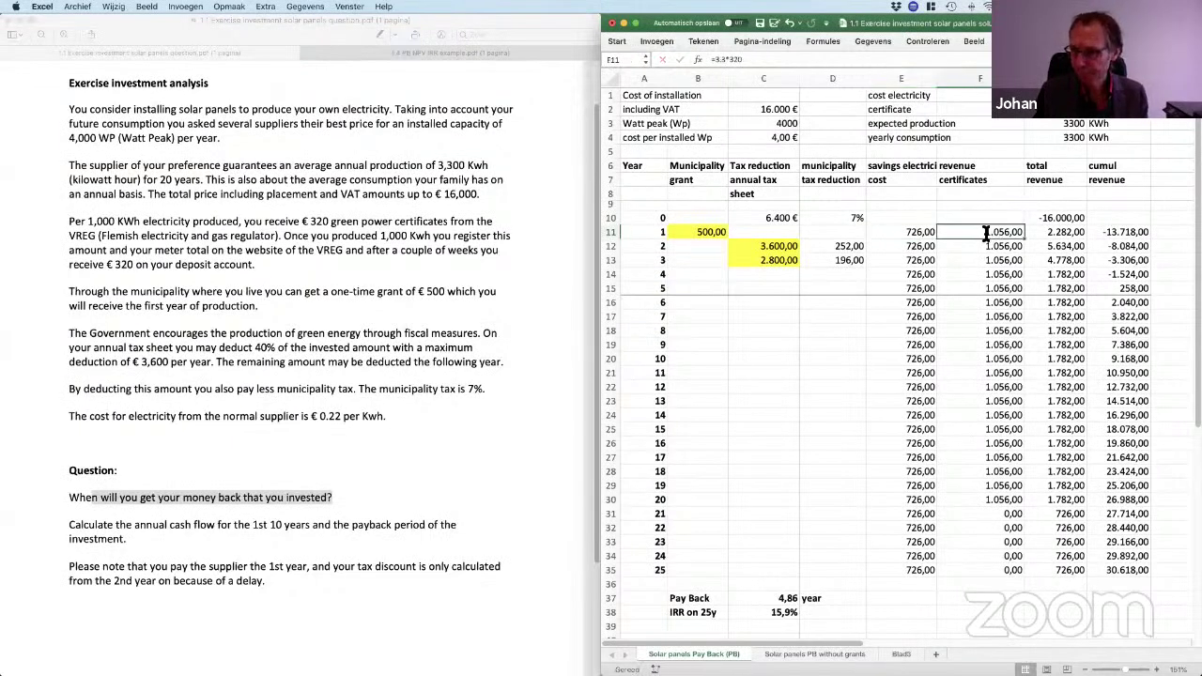
{"action": "double_click", "coordinate": [986, 231]}
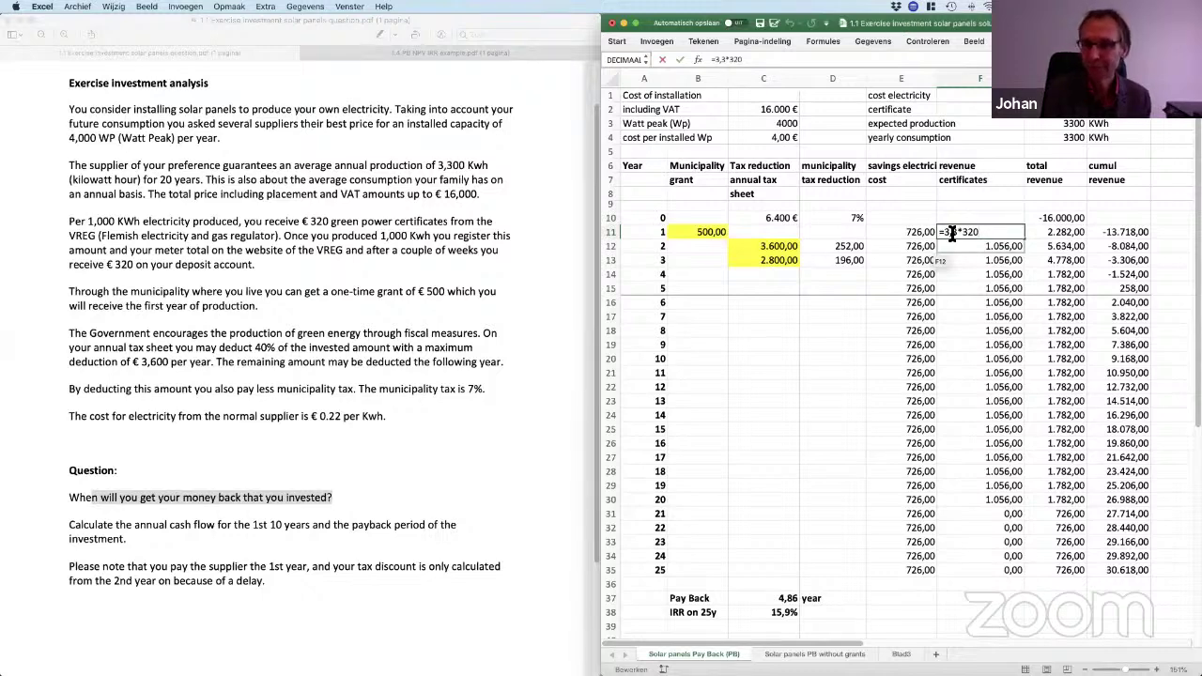
{"action": "key", "text": "Return"}
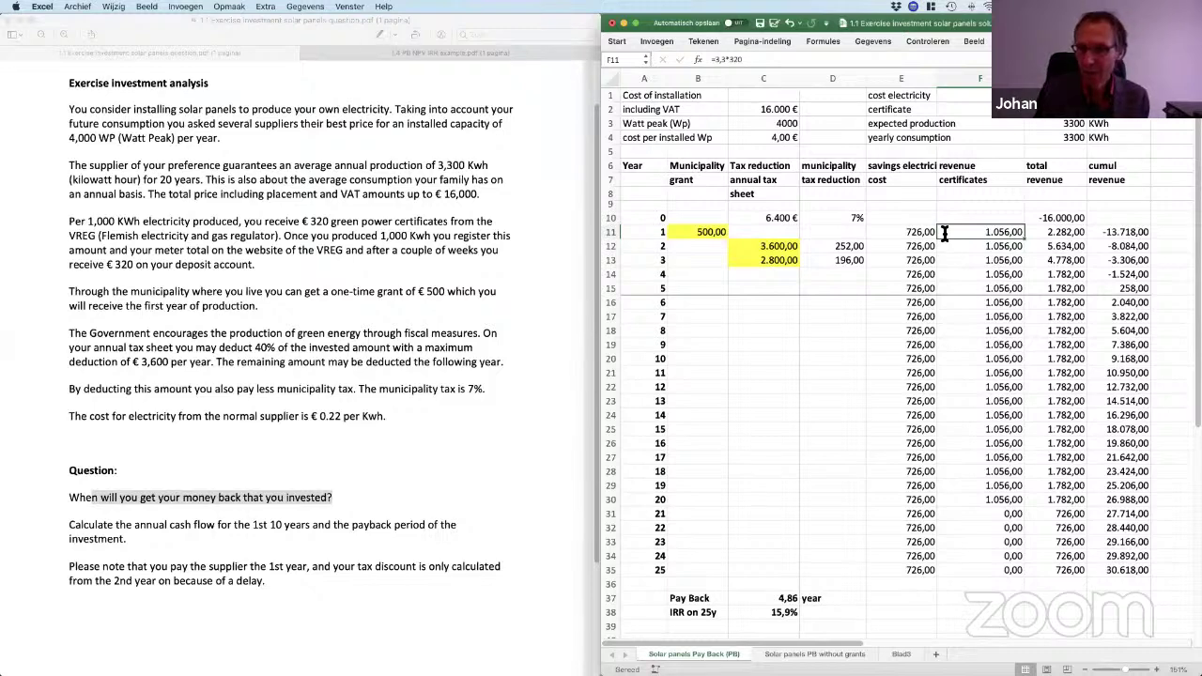
Step: Recheck the cell references in the year 1 electricity savings formula in E11, leaving the formula as it is
{"action": "left_click", "coordinate": [910, 234]}
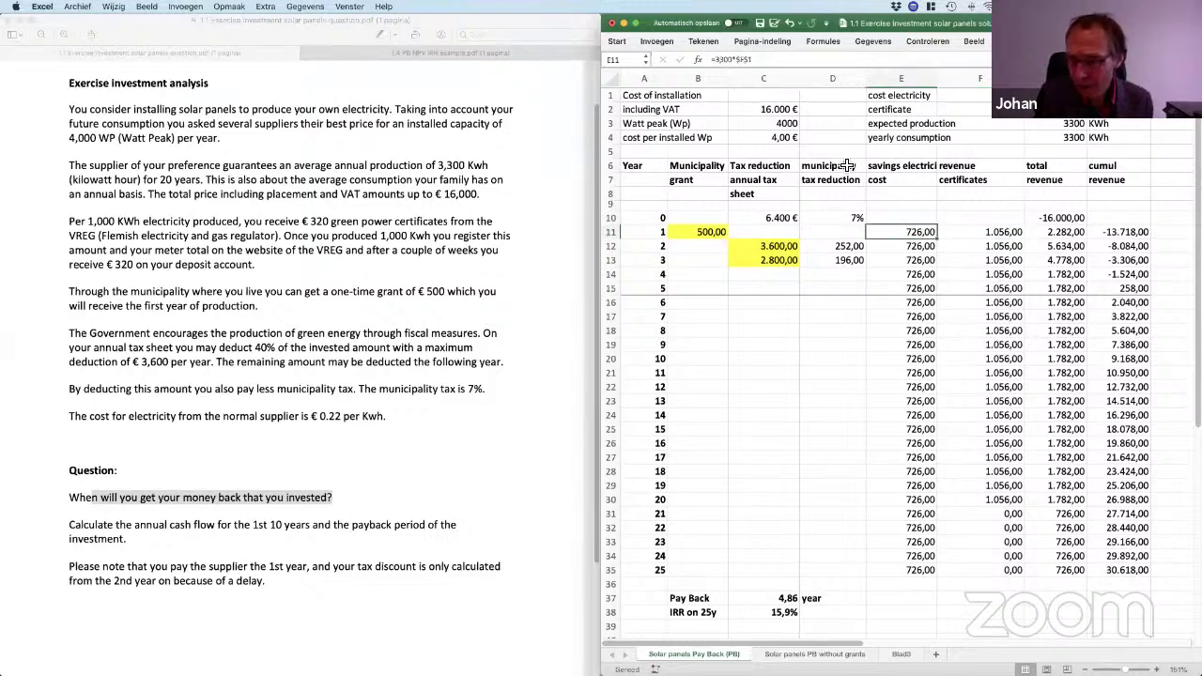
{"action": "double_click", "coordinate": [908, 233]}
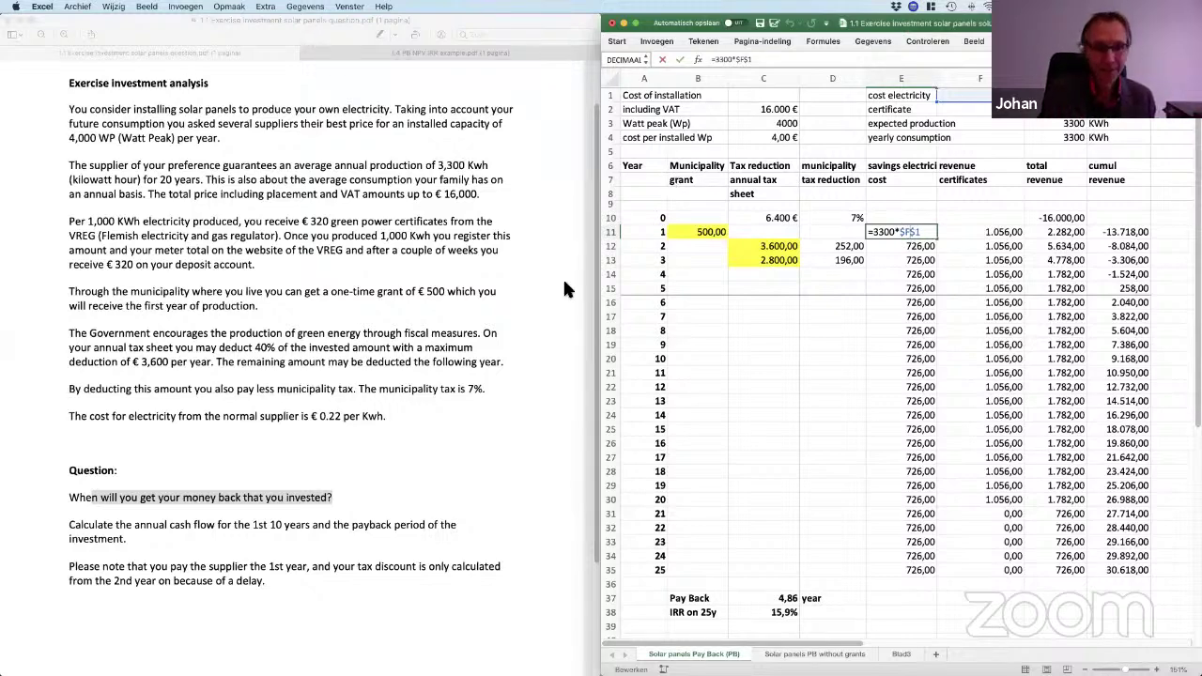
{"action": "key", "text": "Escape"}
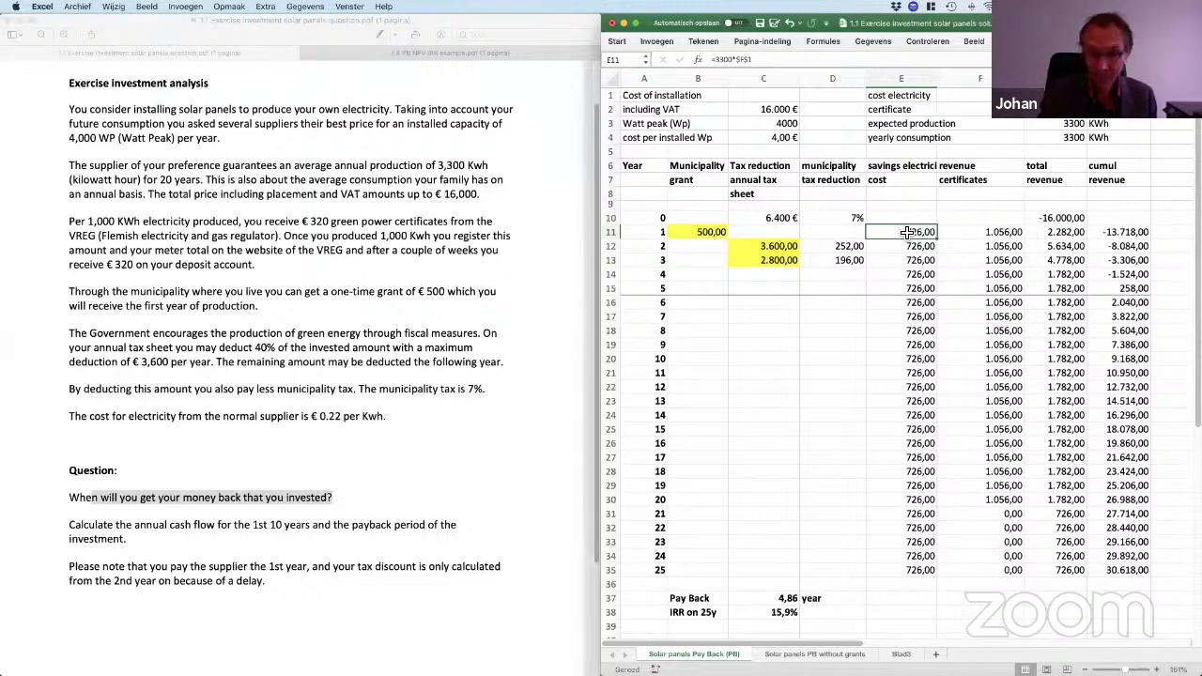
Step: Examine the year 1 certificate revenue, electricity savings and municipality grant in row 11, and the year 2 tax reduction in C12
{"action": "left_click", "coordinate": [983, 238]}
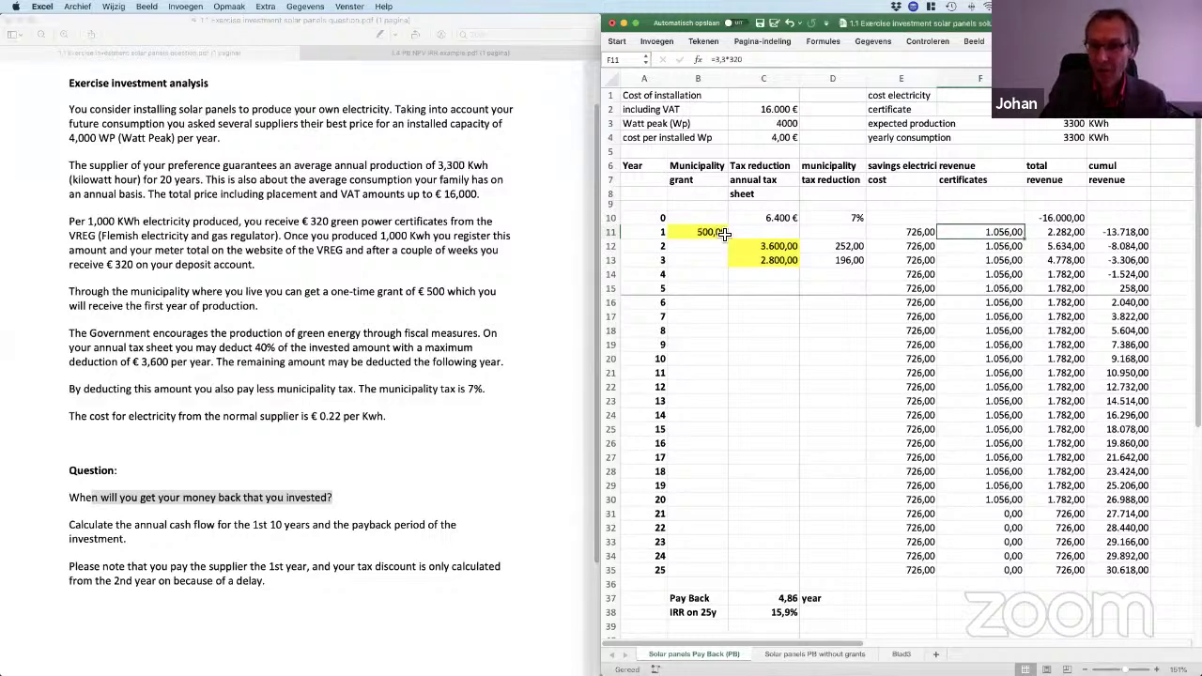
{"action": "left_click_drag", "start_coordinate": [918, 237], "coordinate": [948, 246]}
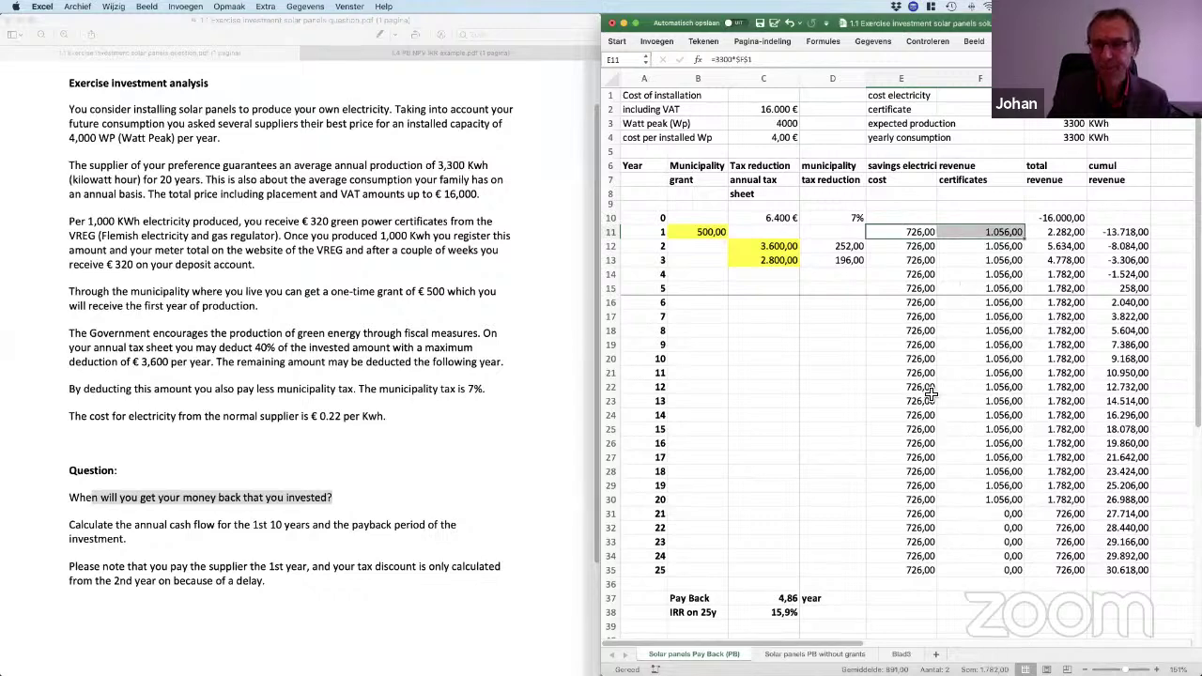
{"action": "left_click", "coordinate": [699, 233]}
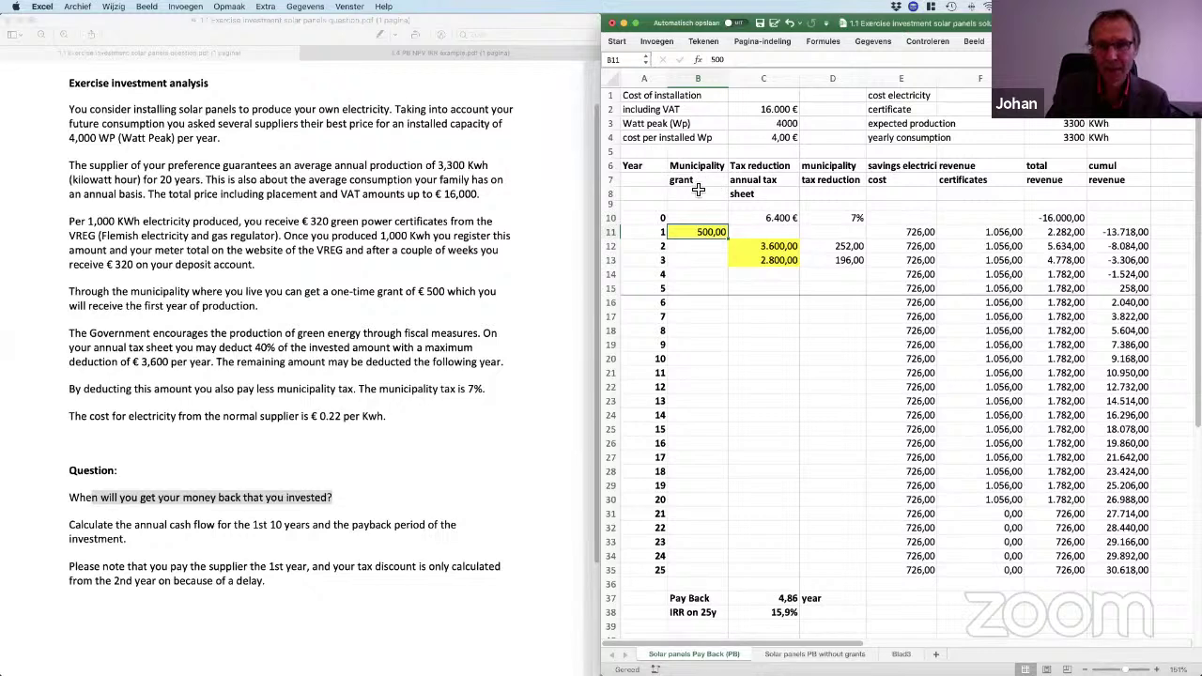
{"action": "left_click", "coordinate": [766, 246]}
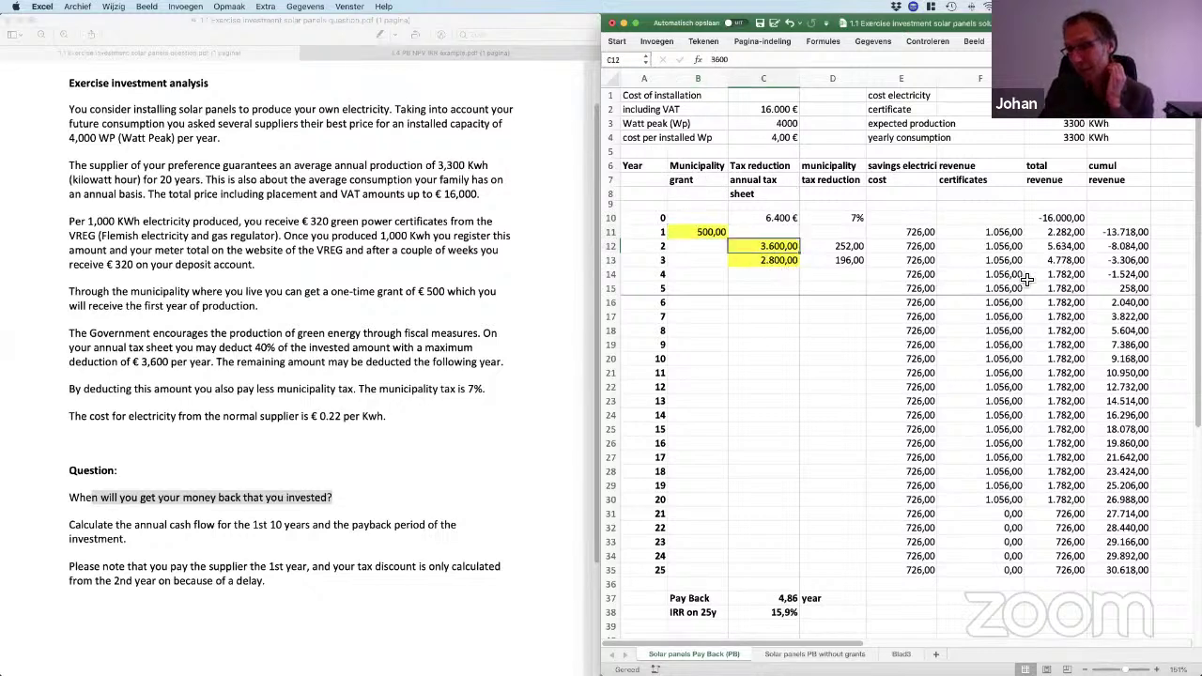
Step: Review the cumulative revenue for years 1 to 5 in H11:H15 and the payback formula in C37
{"action": "scroll", "coordinate": [1027, 279], "scroll_direction": "down", "scroll_amount": 1}
{"action": "scroll", "coordinate": [887, 232], "scroll_direction": "down", "scroll_amount": 2}
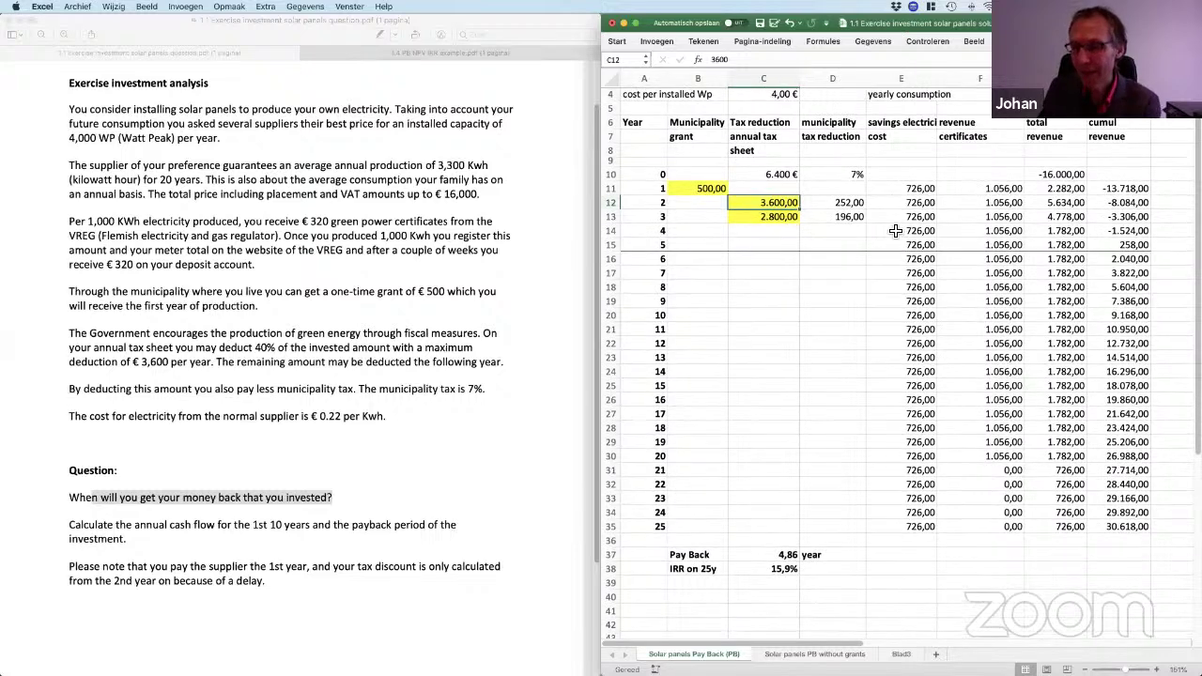
{"action": "left_click_drag", "start_coordinate": [1111, 190], "coordinate": [1117, 244]}
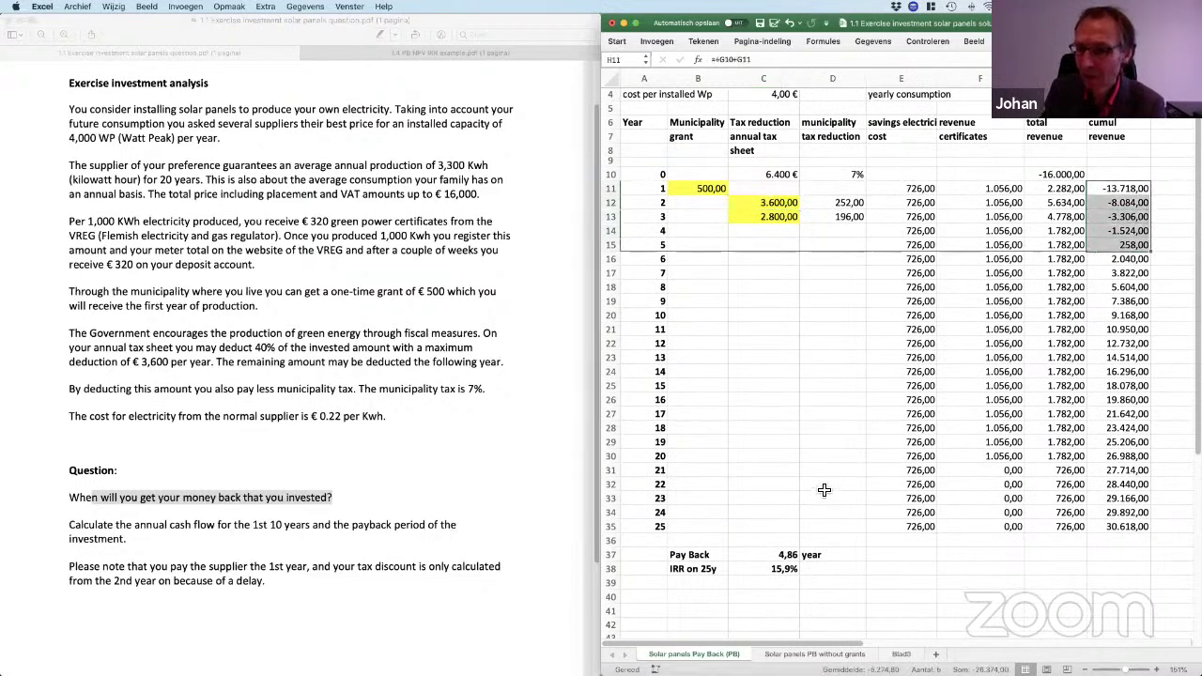
{"action": "left_click", "coordinate": [789, 555]}
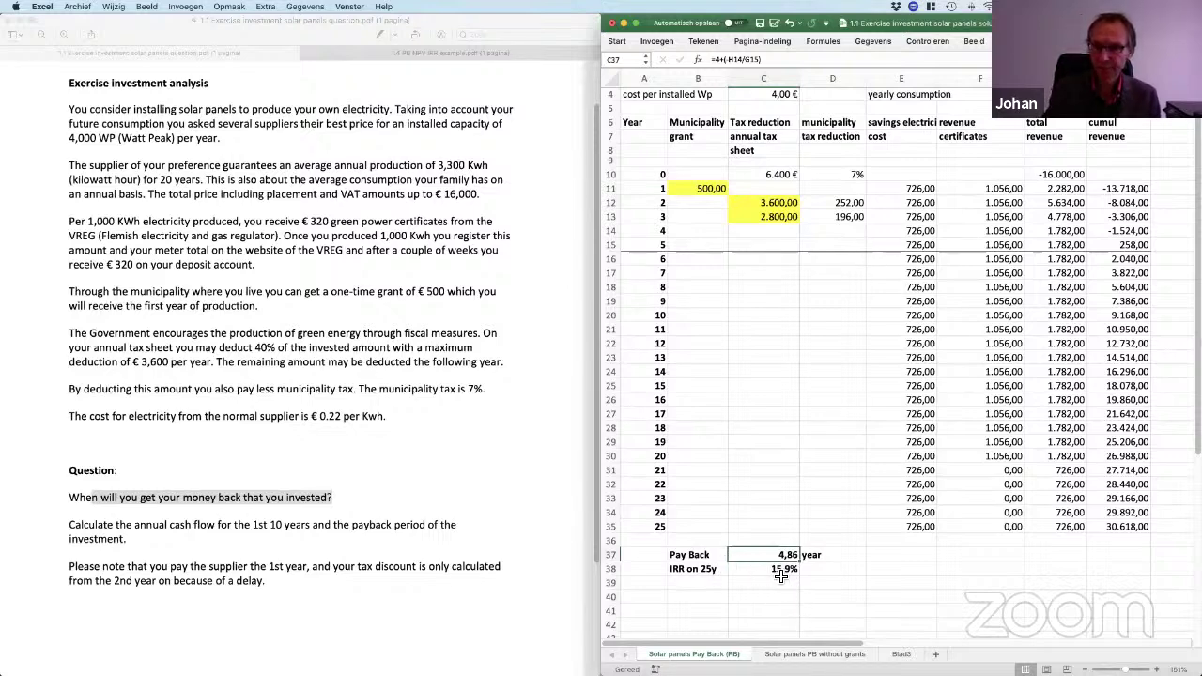
Step: On the sheet "Solar panels PB without grants", set the installation cost including VAT in D2 to 6000
{"action": "left_click", "coordinate": [809, 654]}
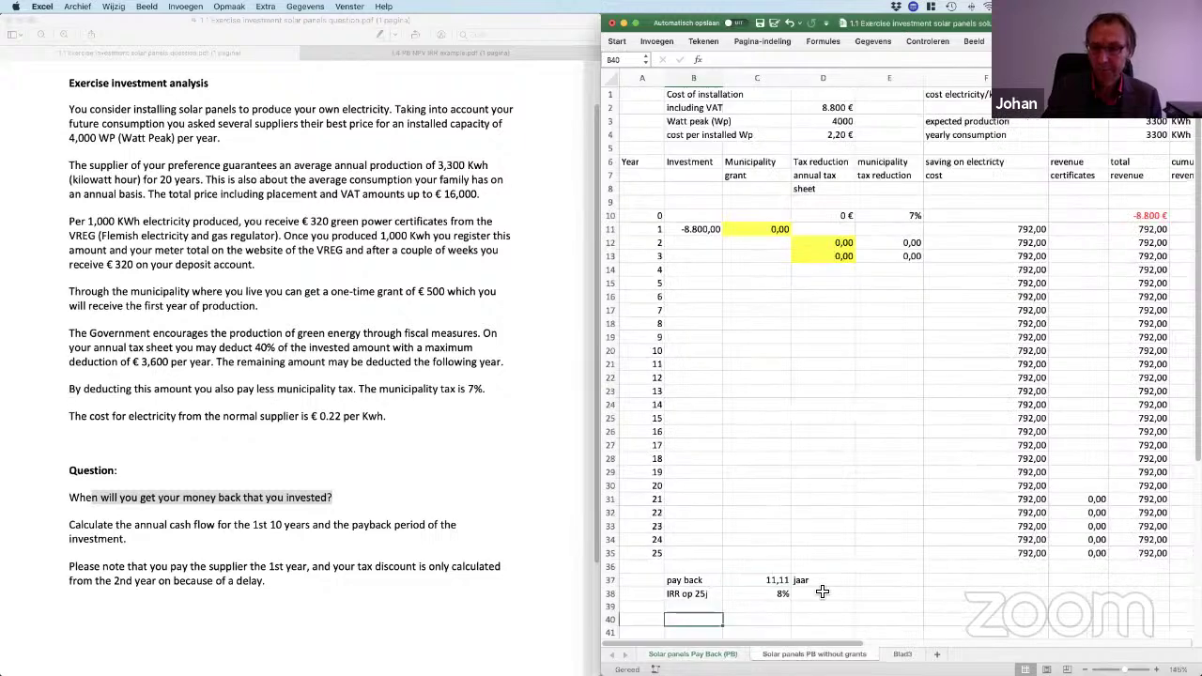
{"action": "scroll", "coordinate": [790, 400], "scroll_direction": "right", "scroll_amount": 1}
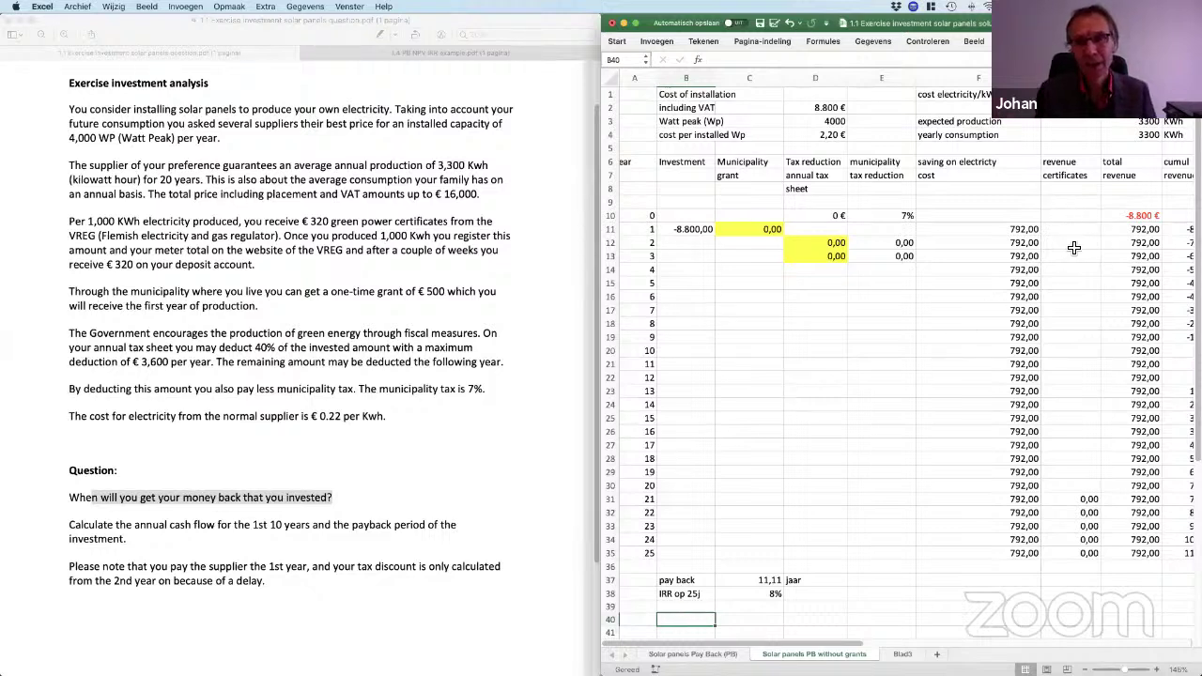
{"action": "left_click", "coordinate": [822, 110]}
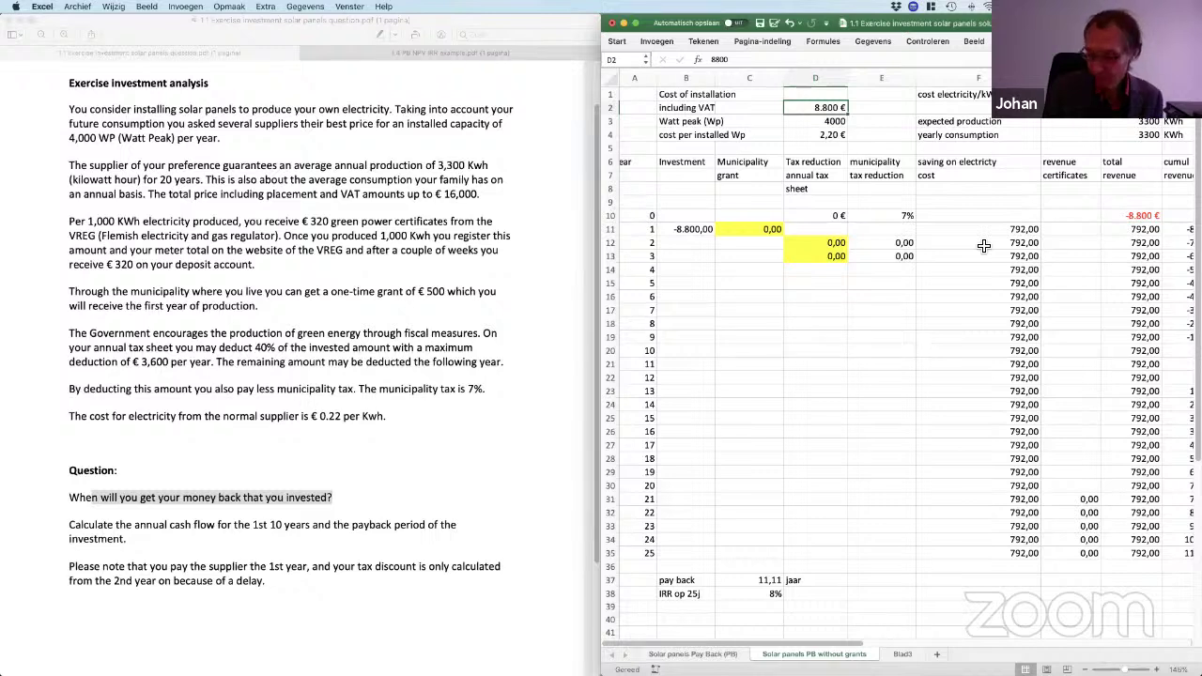
{"action": "type", "text": "6.00"}
{"action": "type", "text": "000"}
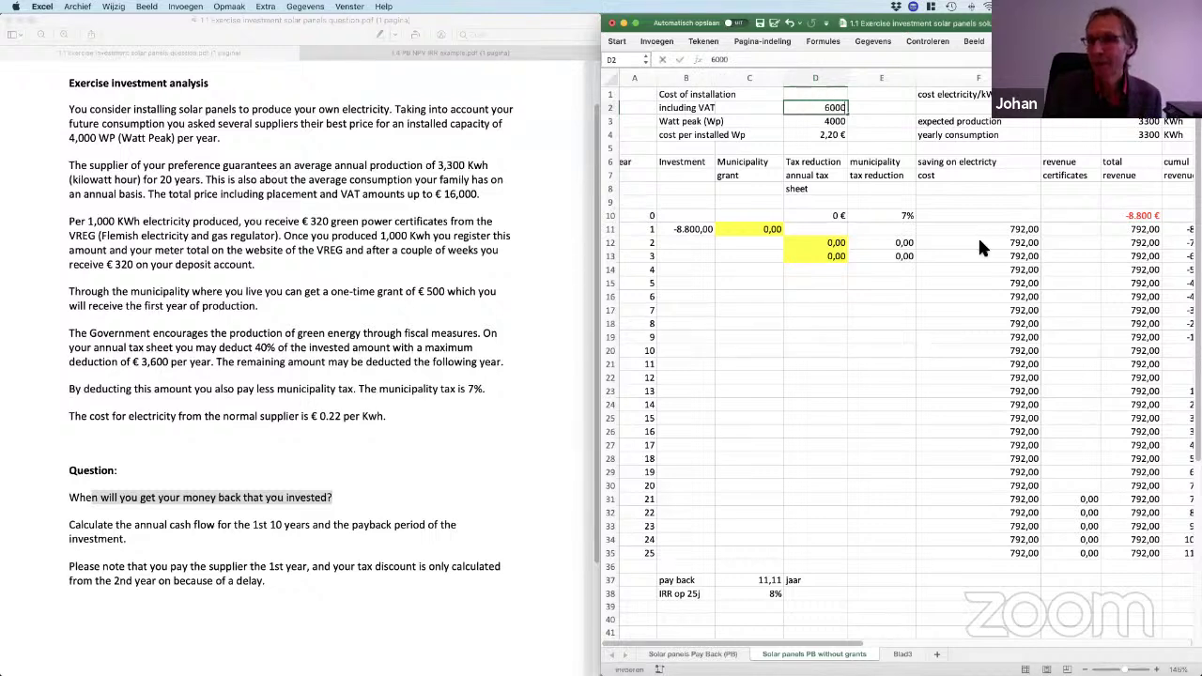
{"action": "key", "text": "Return"}
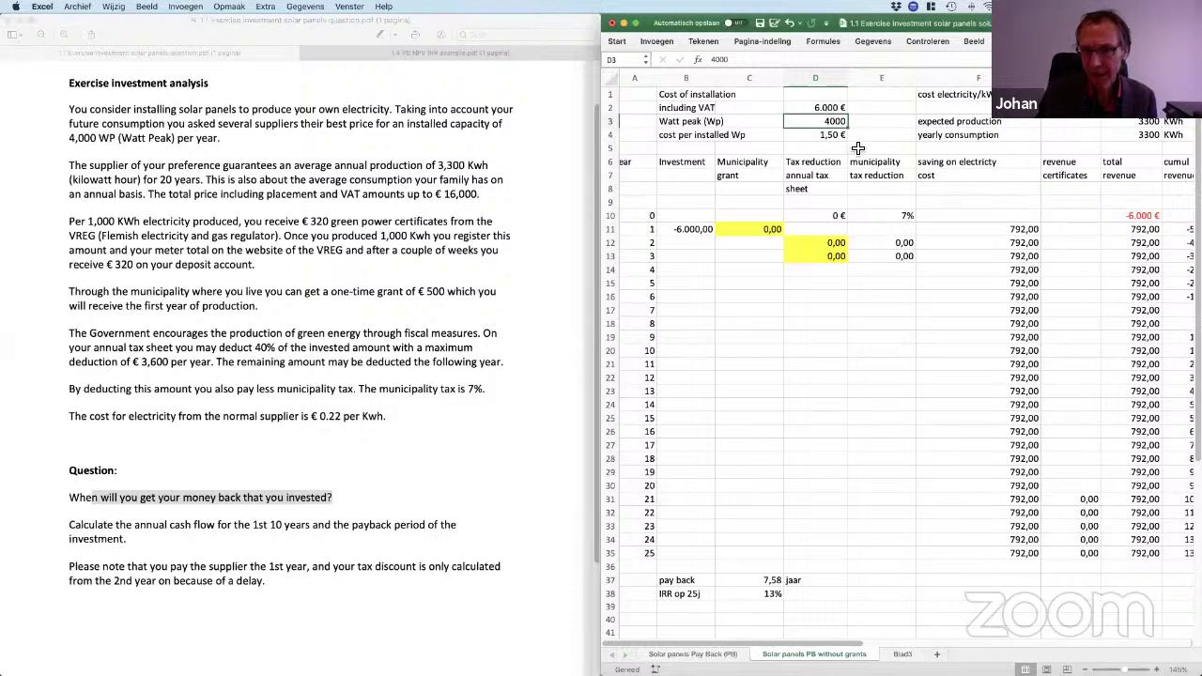
Step: Set the installation cost in D2 to 5000 and inspect the payback formula in C37 and the IRR formula in C38
{"action": "key", "text": "Up"}
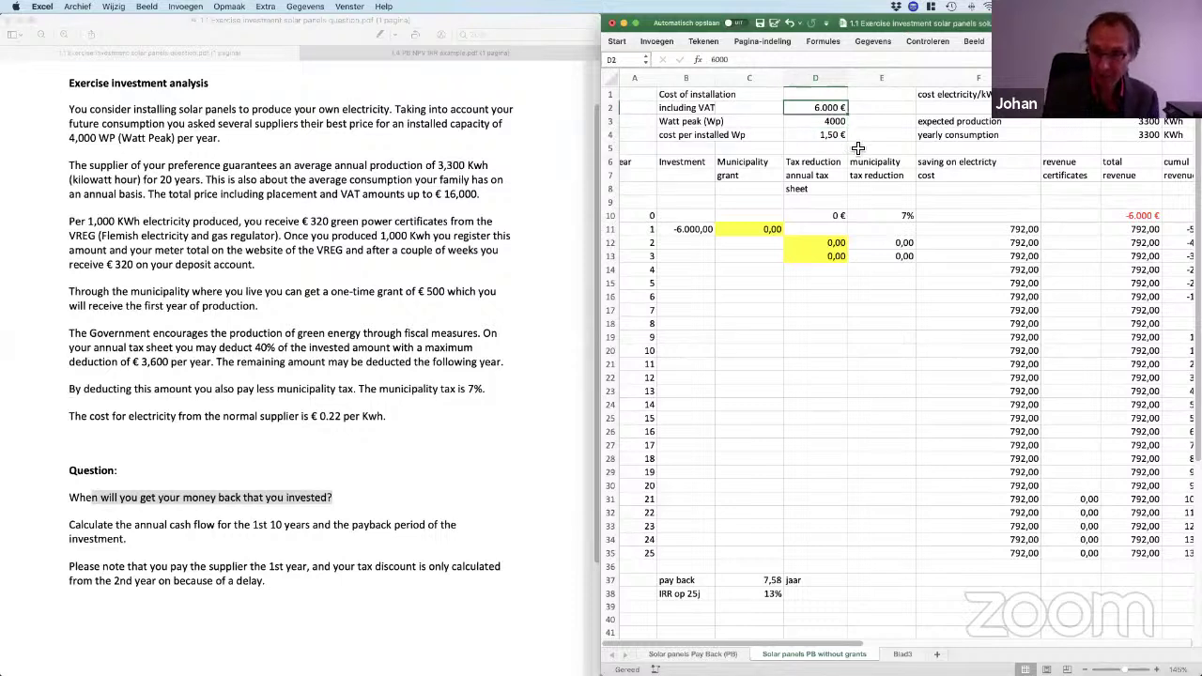
{"action": "type", "text": "5000"}
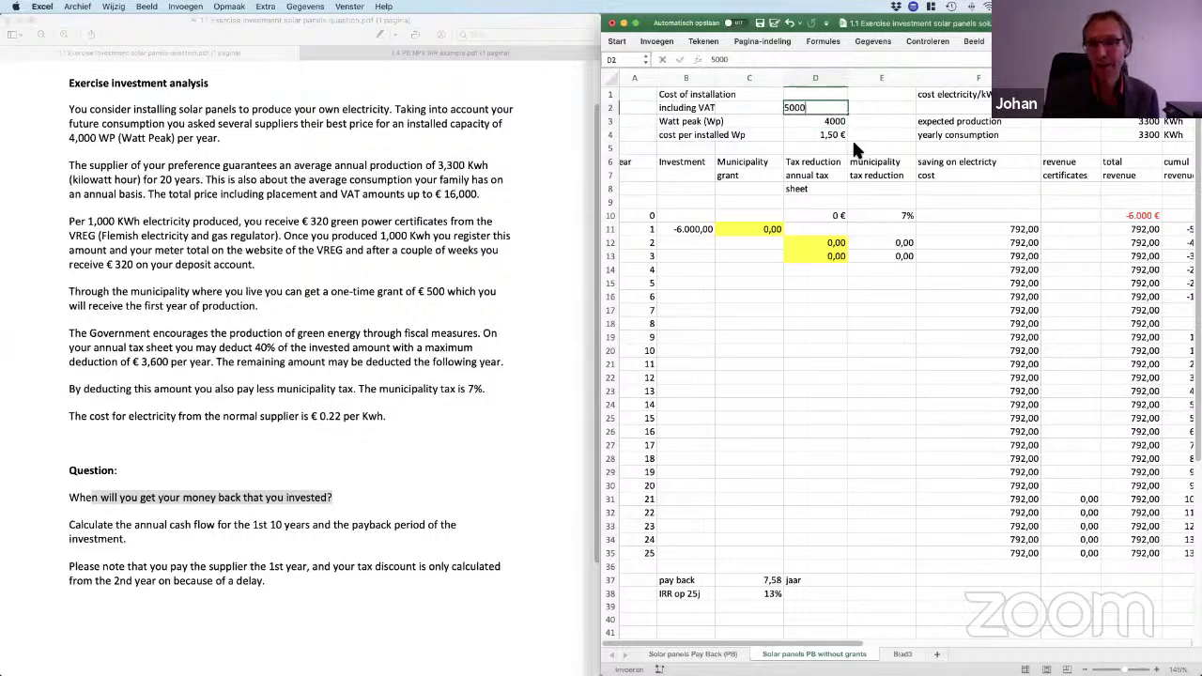
{"action": "key", "text": "Return"}
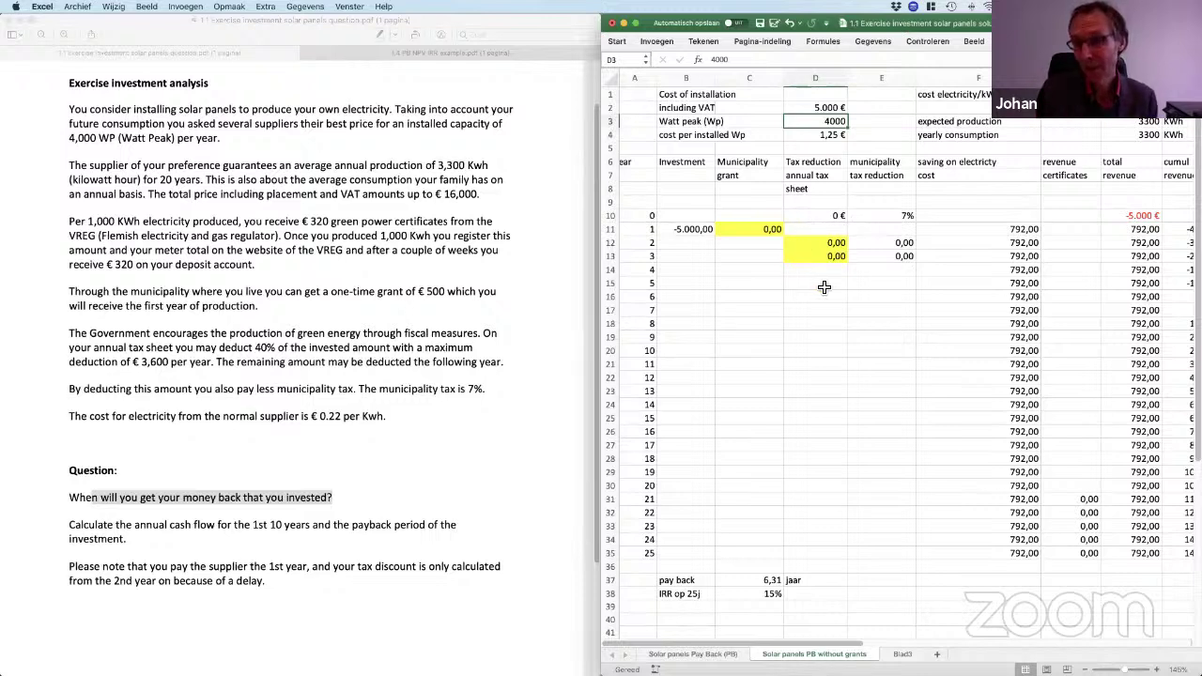
{"action": "left_click", "coordinate": [770, 580]}
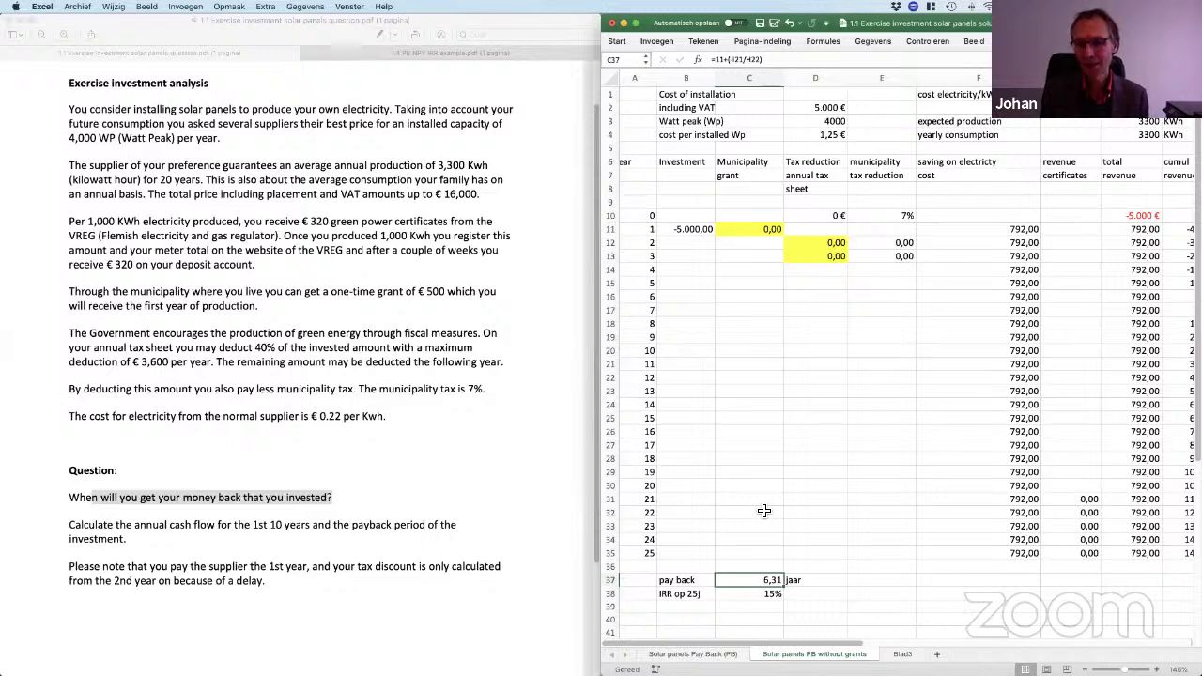
{"action": "left_click", "coordinate": [772, 600]}
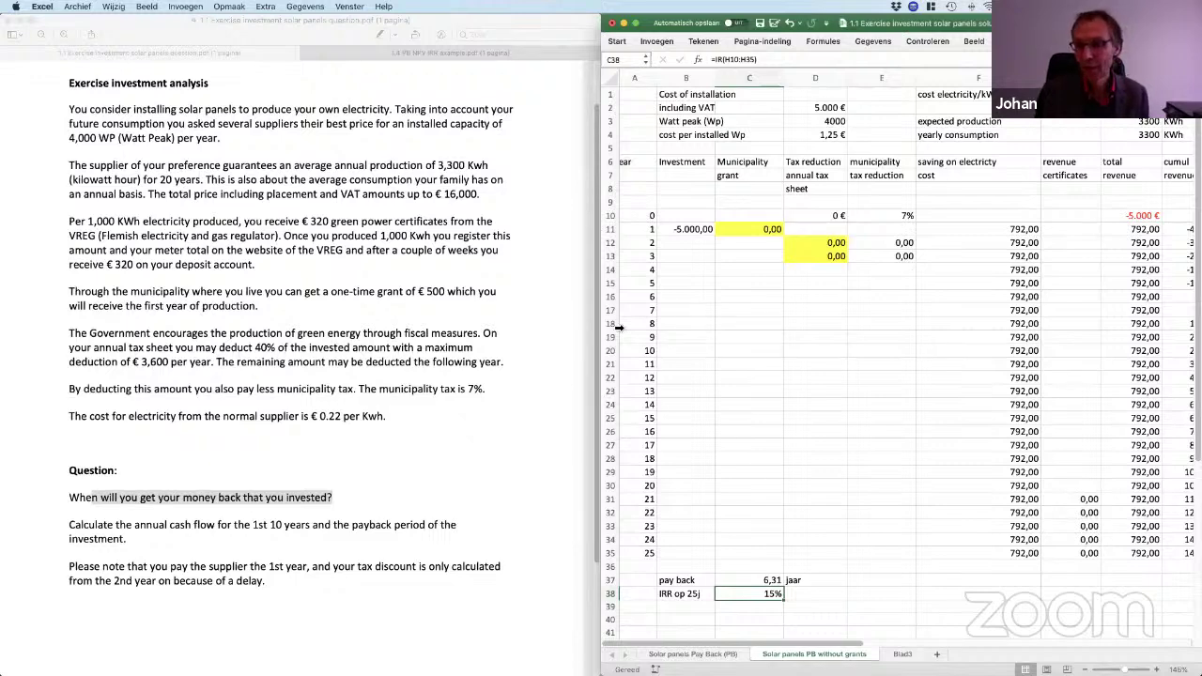
Step: Examine the year 1 formulas for cumulative revenue in I11, electricity savings in F11 and total revenue in H11
{"action": "scroll", "coordinate": [814, 413], "scroll_direction": "right", "scroll_amount": 5}
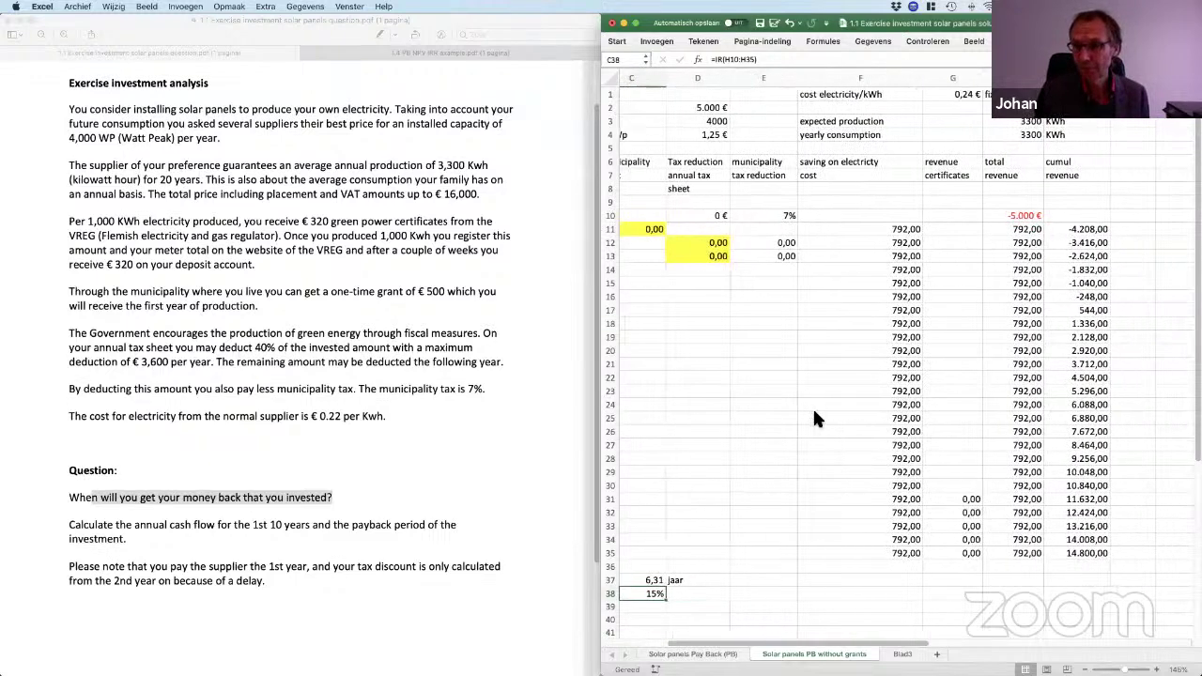
{"action": "scroll", "coordinate": [812, 418], "scroll_direction": "right", "scroll_amount": 3}
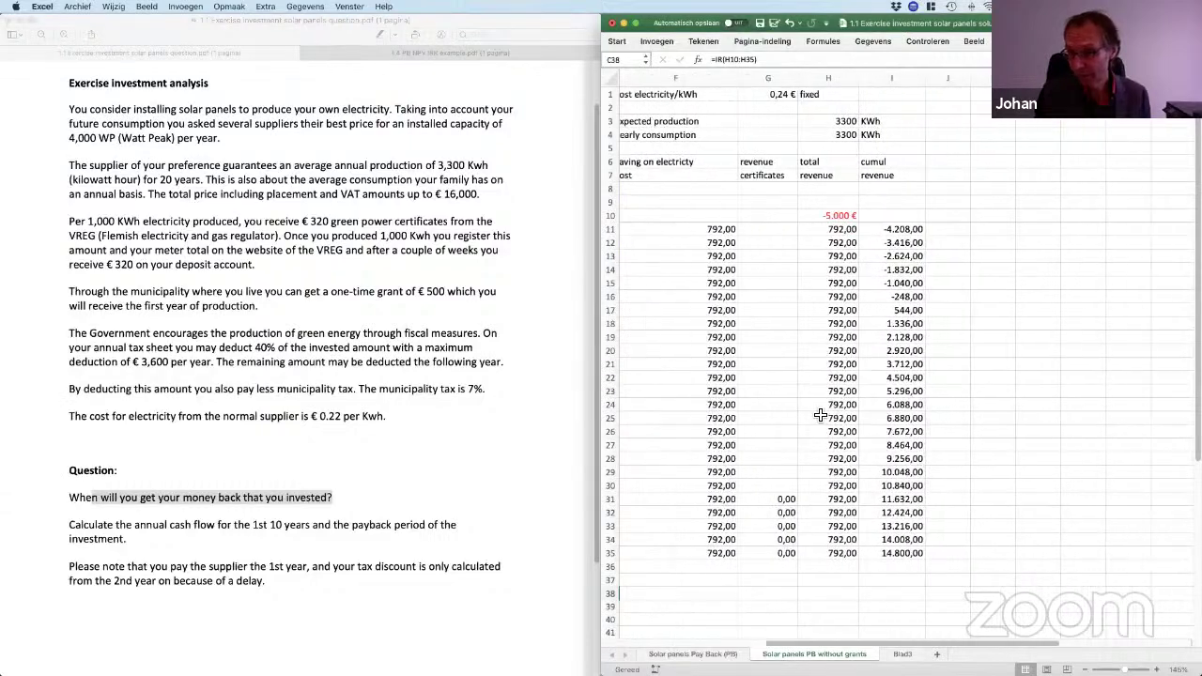
{"action": "left_click", "coordinate": [883, 229]}
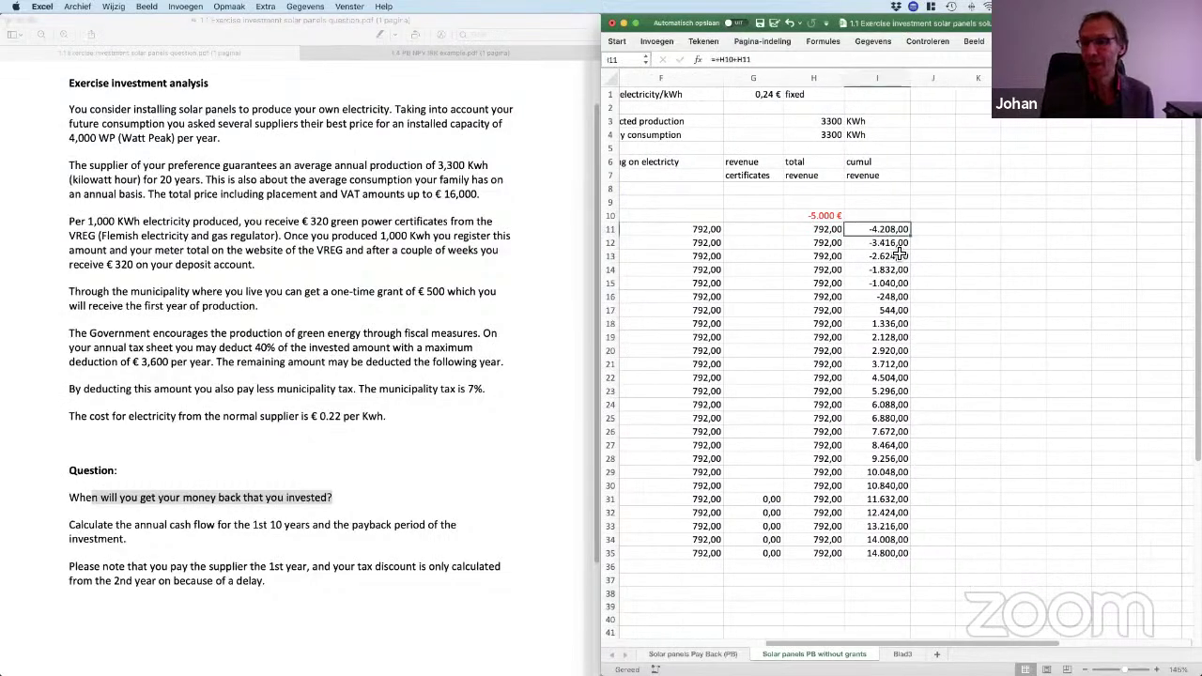
{"action": "key", "text": "Left"}
{"action": "key", "text": "Left"}
{"action": "key", "text": "Left"}
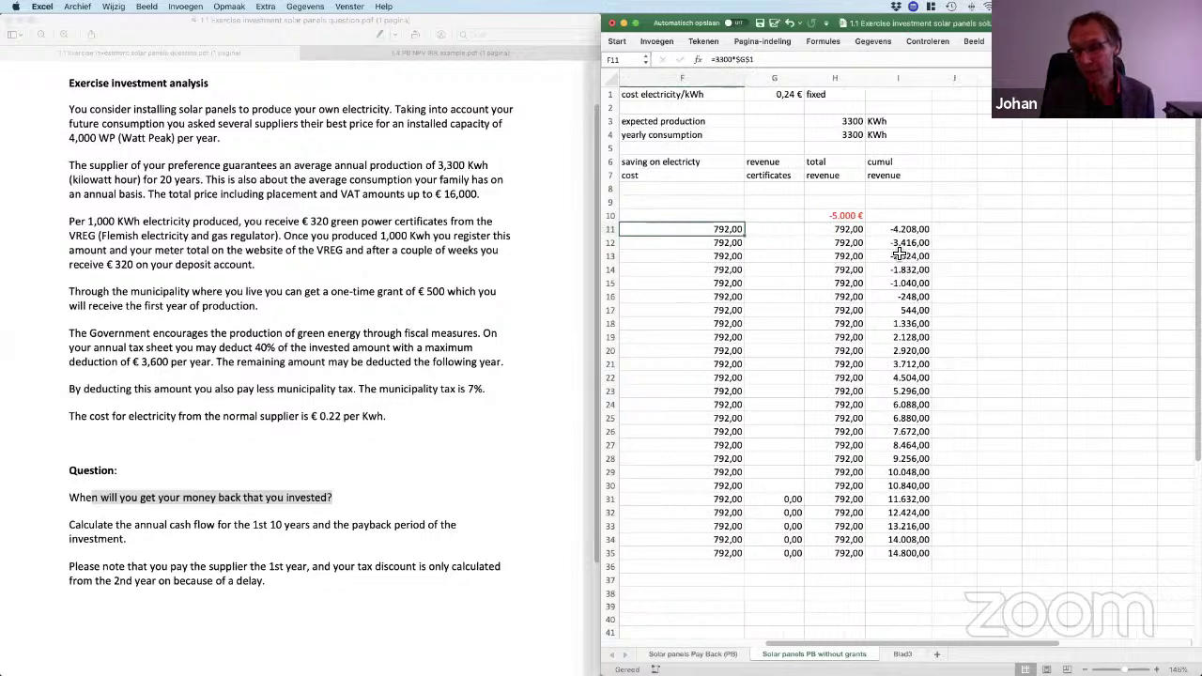
{"action": "key", "text": "Right"}
{"action": "key", "text": "Right"}
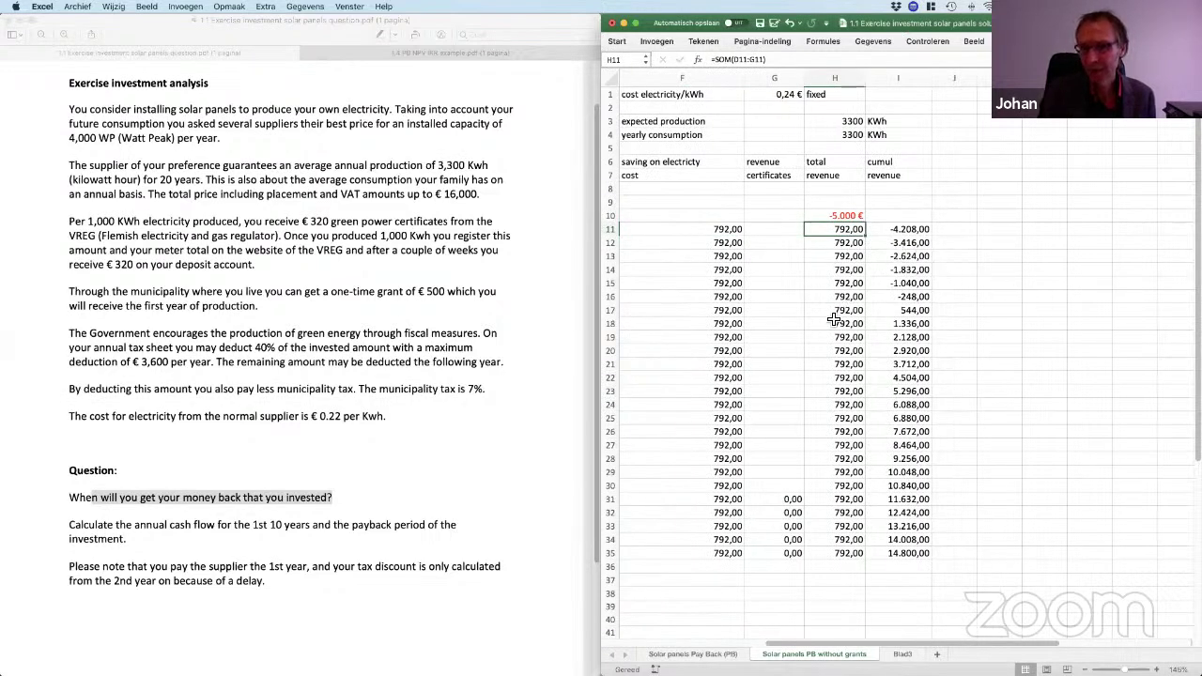
Step: Recheck the cell references in the payback formula in C37, leaving the formula as it is
{"action": "scroll", "coordinate": [835, 310], "scroll_direction": "left", "scroll_amount": 5}
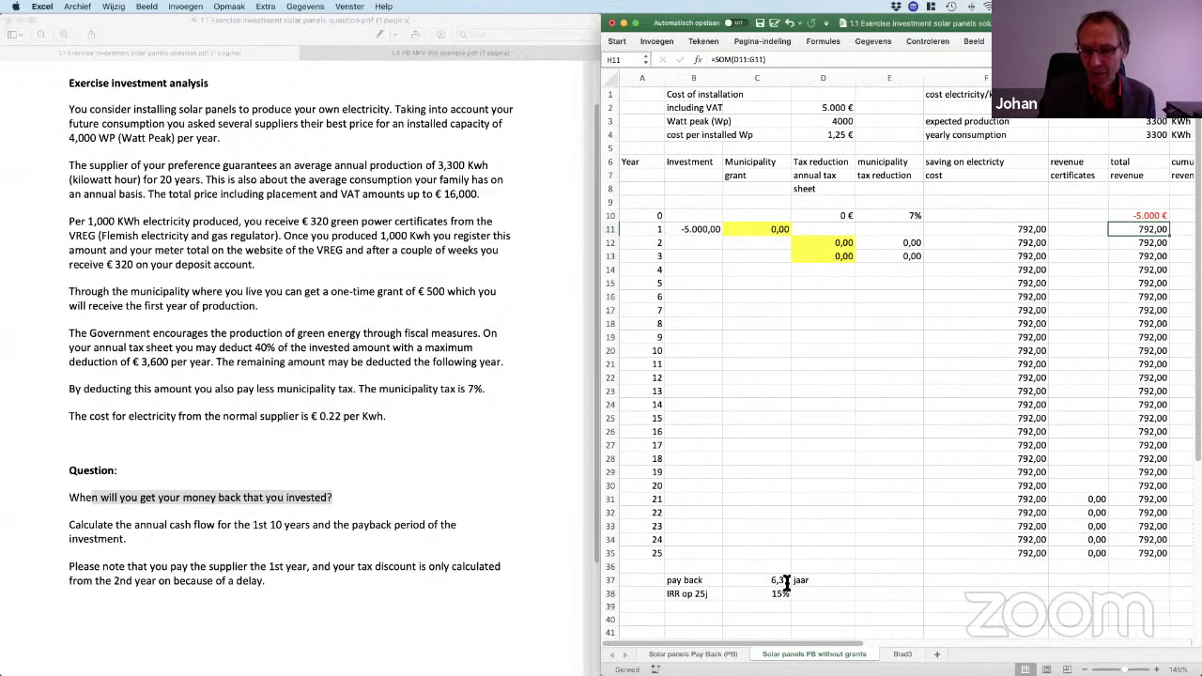
{"action": "double_click", "coordinate": [782, 580]}
{"action": "key", "text": "Escape"}
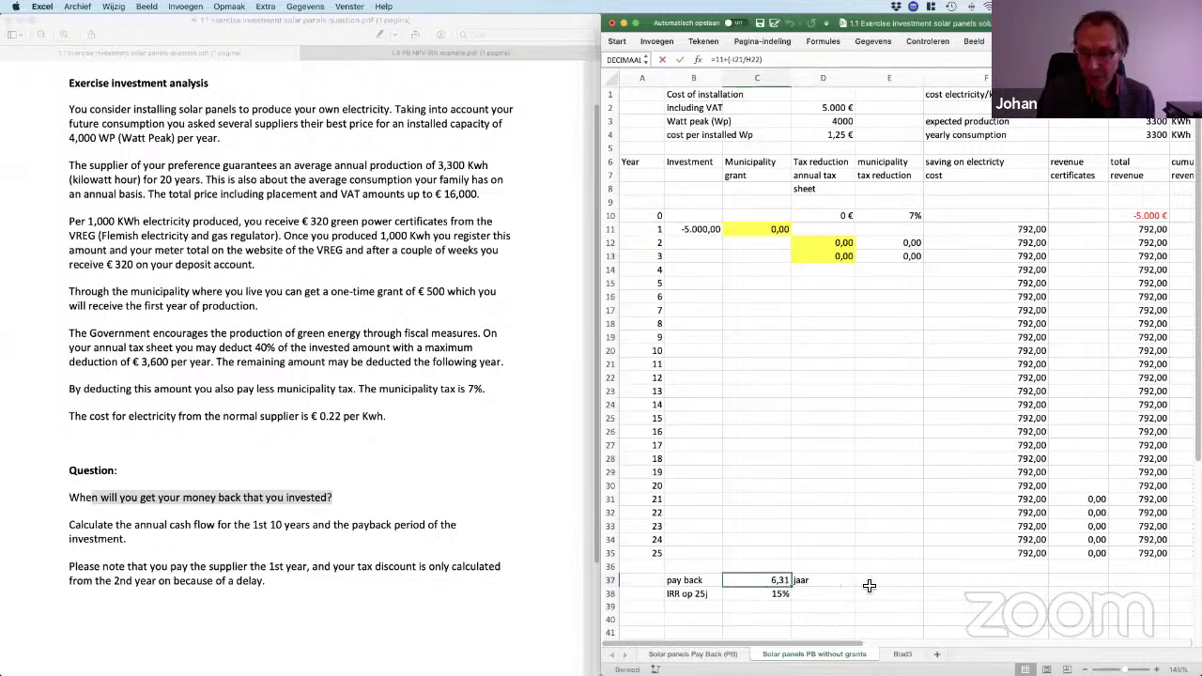
Step: Enter the check formula =5000/792 in E37 to calculate the payback period directly
{"action": "left_click", "coordinate": [868, 584]}
{"action": "type", "text": "="}
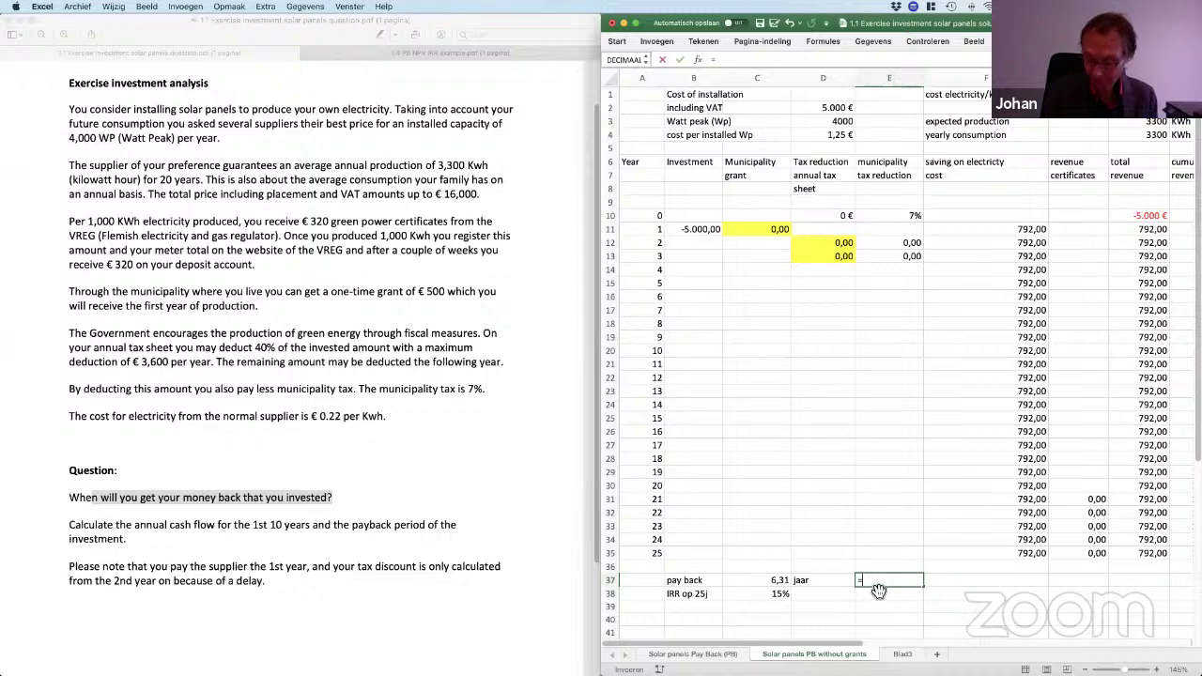
{"action": "type", "text": "5000"}
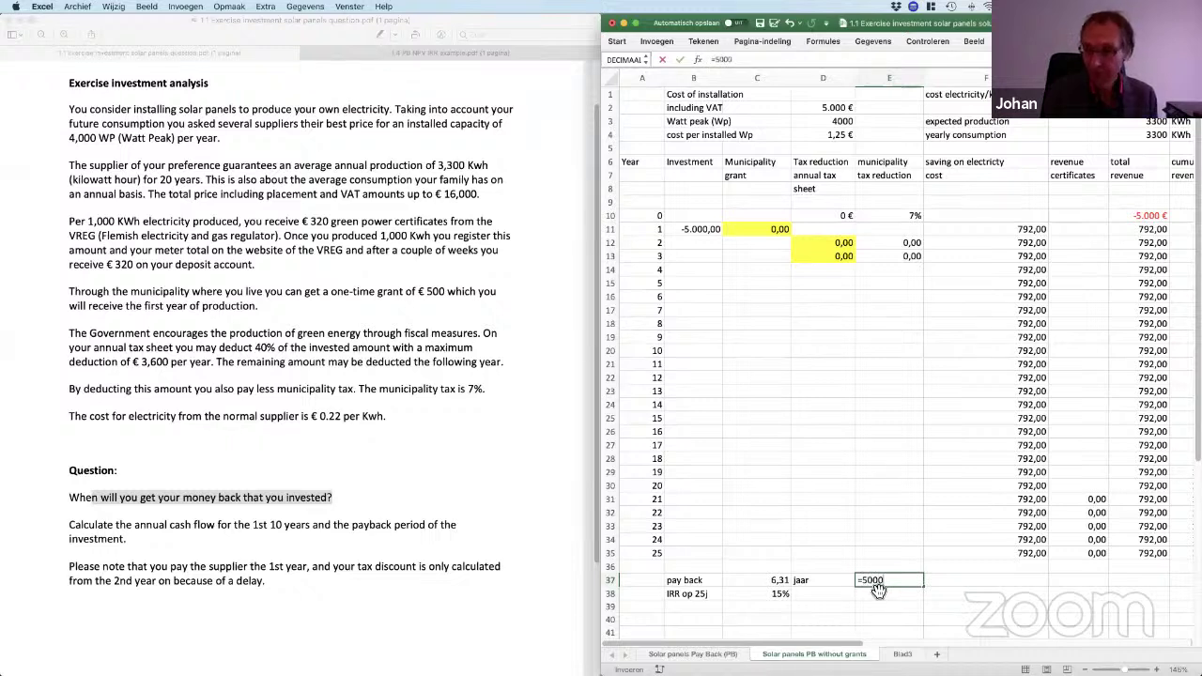
{"action": "type", "text": "/"}
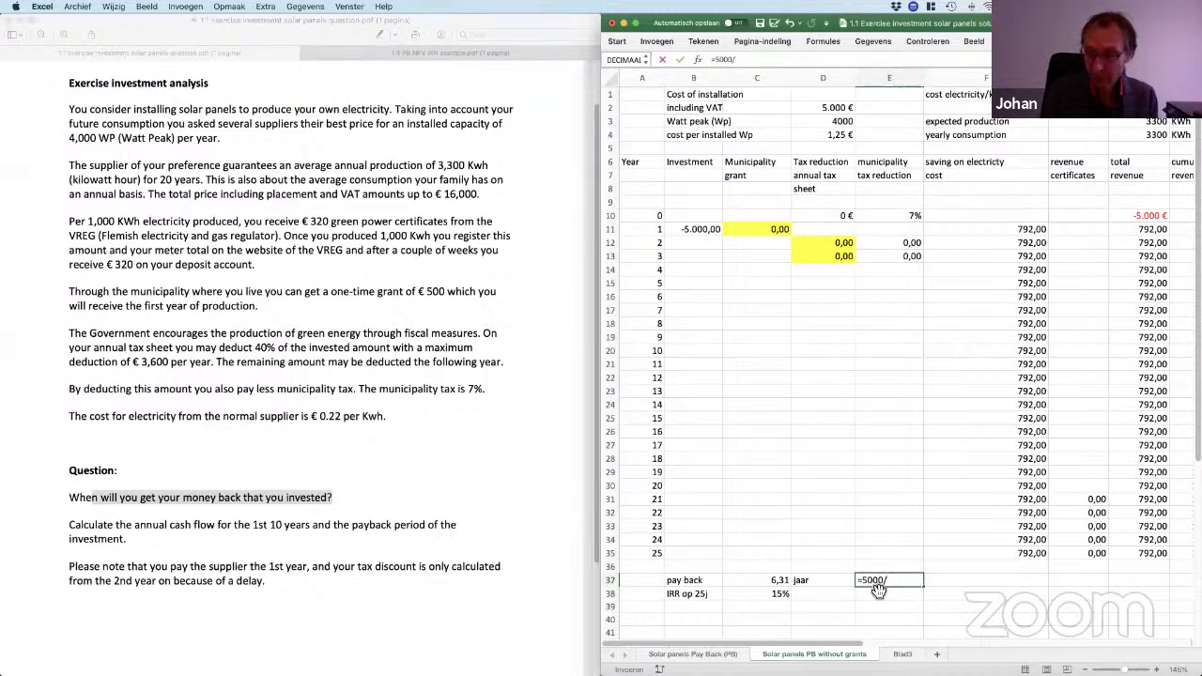
{"action": "type", "text": "792"}
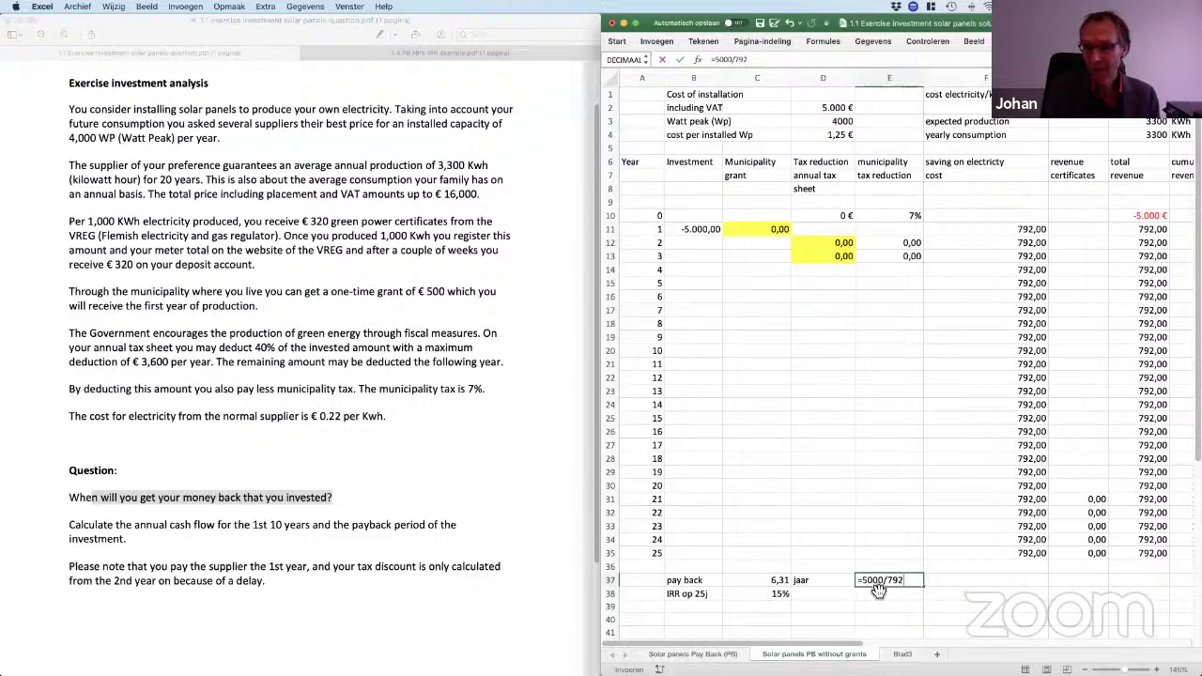
{"action": "key", "text": "Return"}
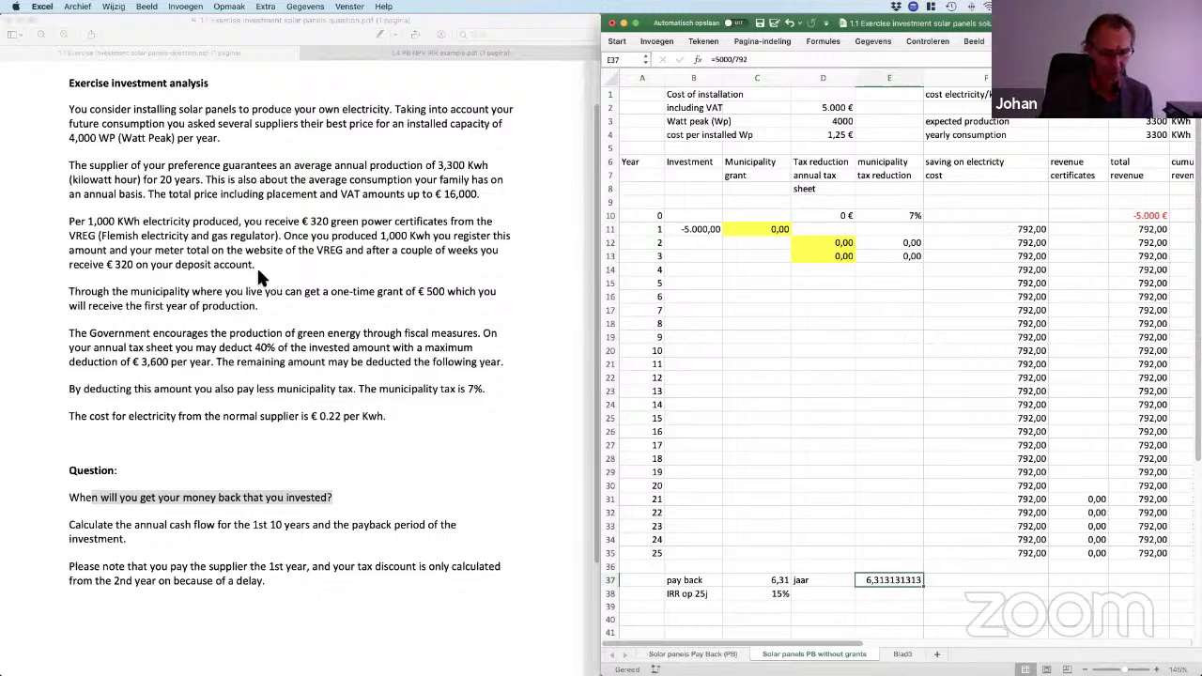
Step: Switch to the PowerPoint presentation and advance to slide 20, "Pay Back (ROI) : disadvantage"
{"action": "key", "text": "super+Tab"}
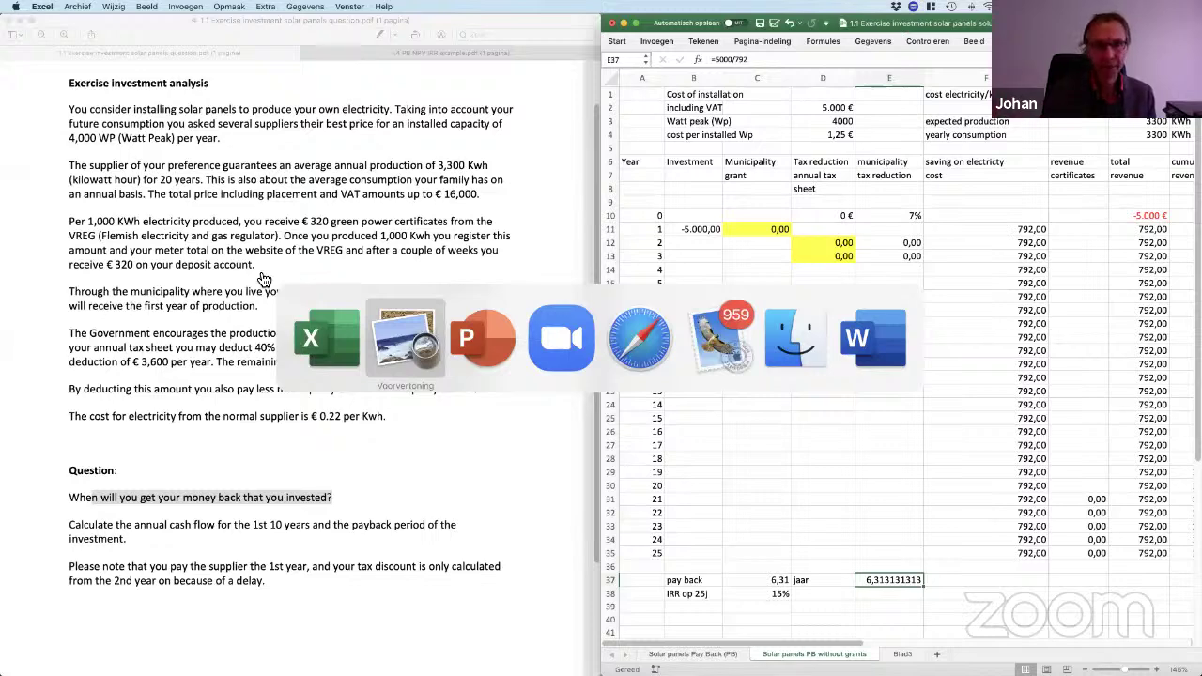
{"action": "key", "text": "super+Tab"}
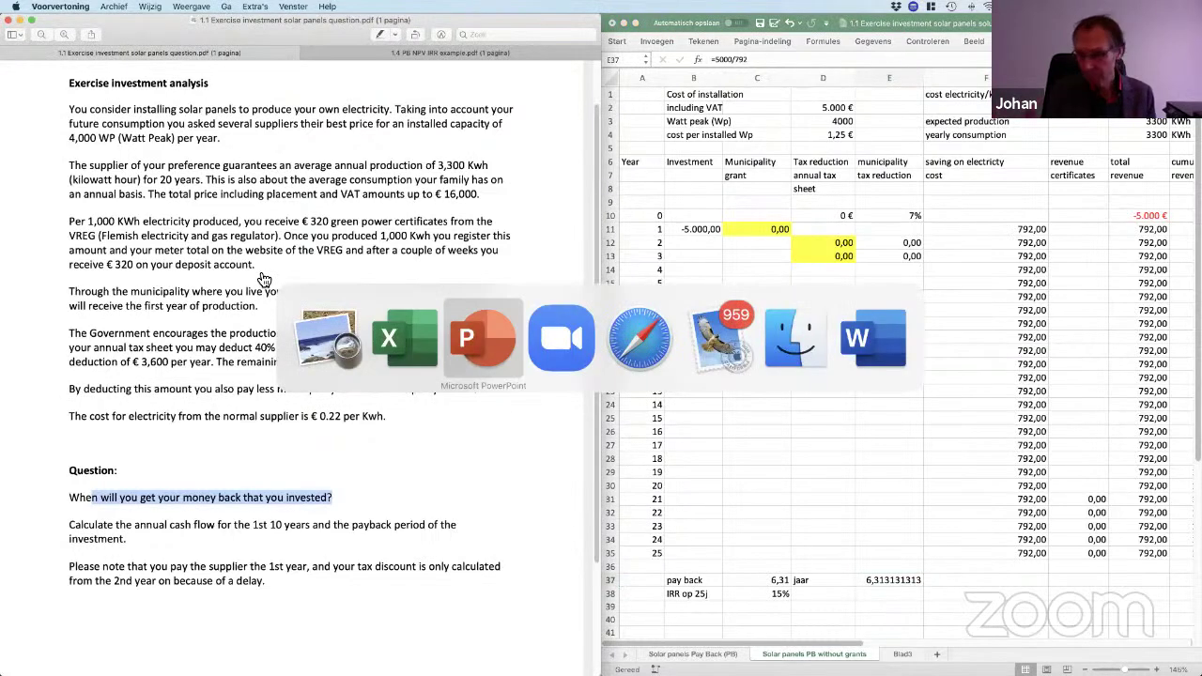
{"action": "key", "text": "super+Tab"}
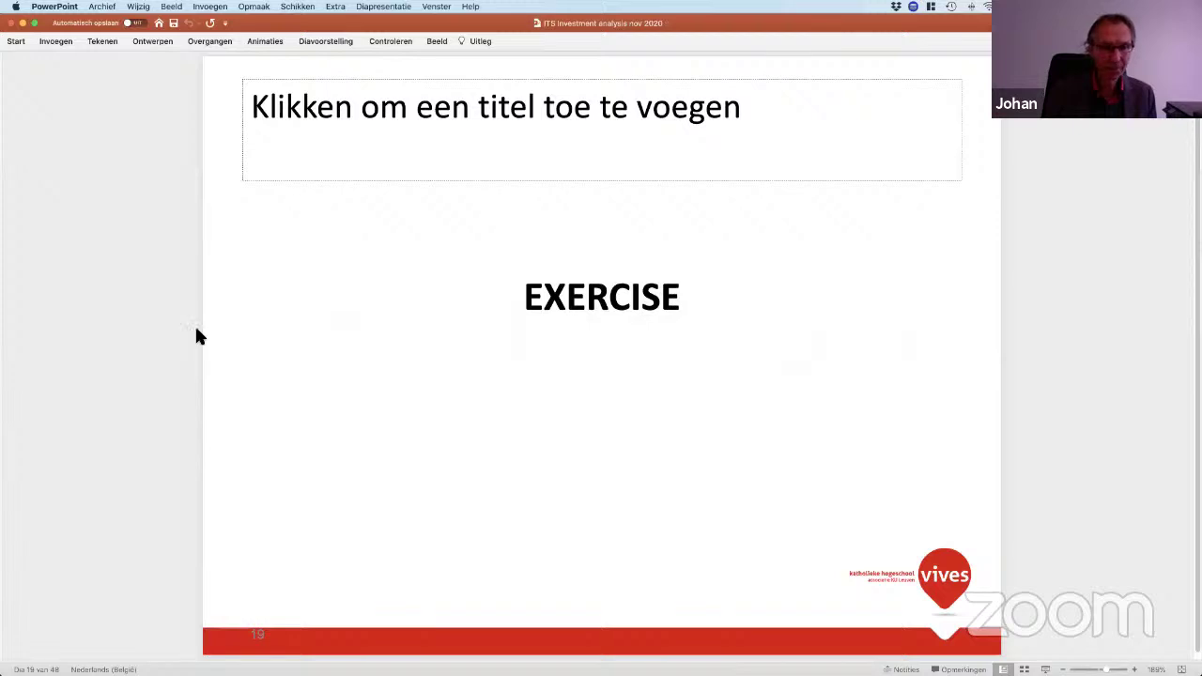
{"action": "key", "text": "Down"}
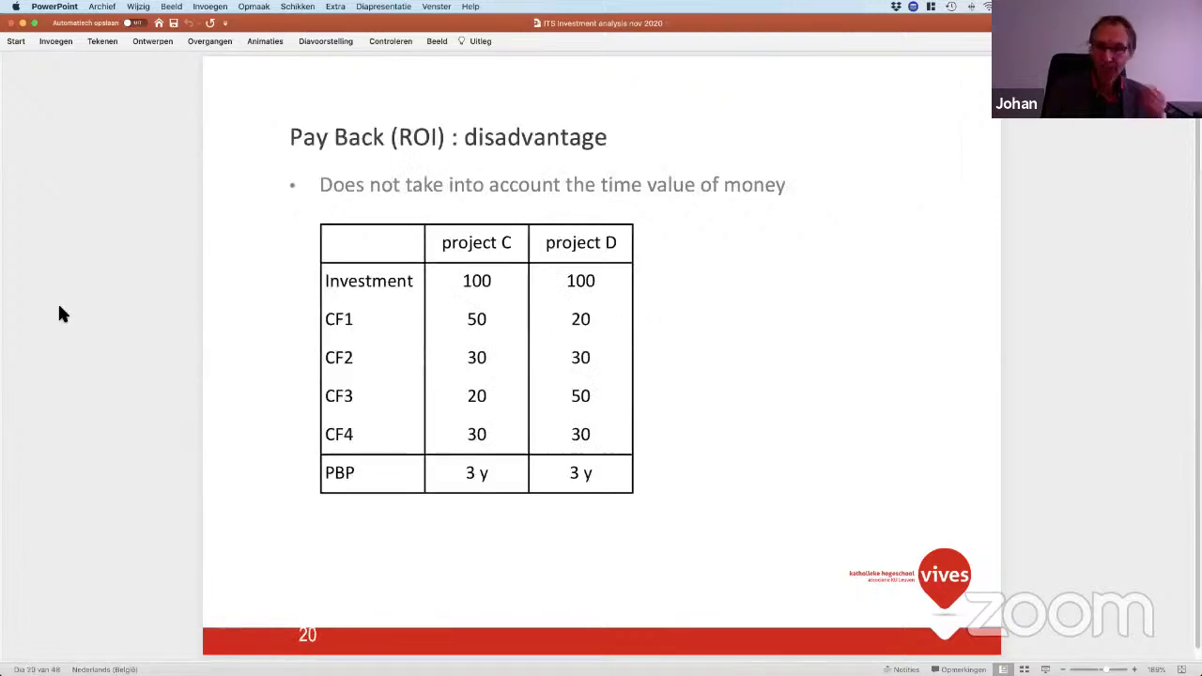
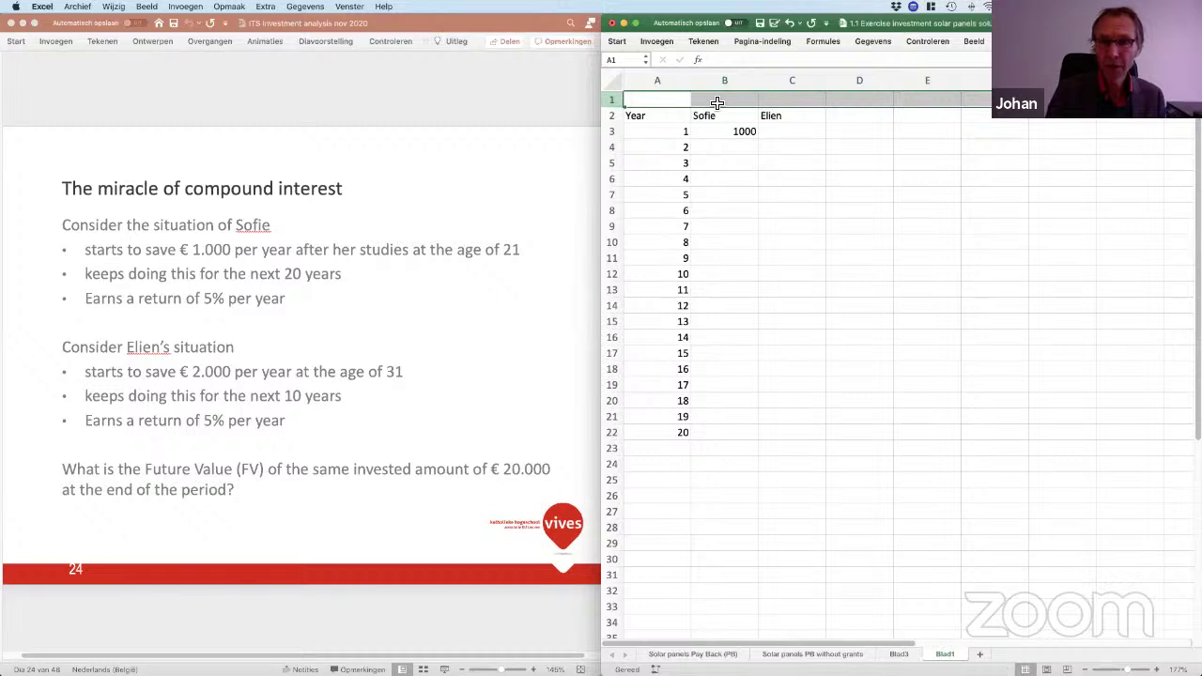
Step: Label cell B1 "intrest rate 5%"
{"action": "left_click", "coordinate": [716, 100]}
{"action": "type", "text": "intro"}
{"action": "type", "text": "st rate"}
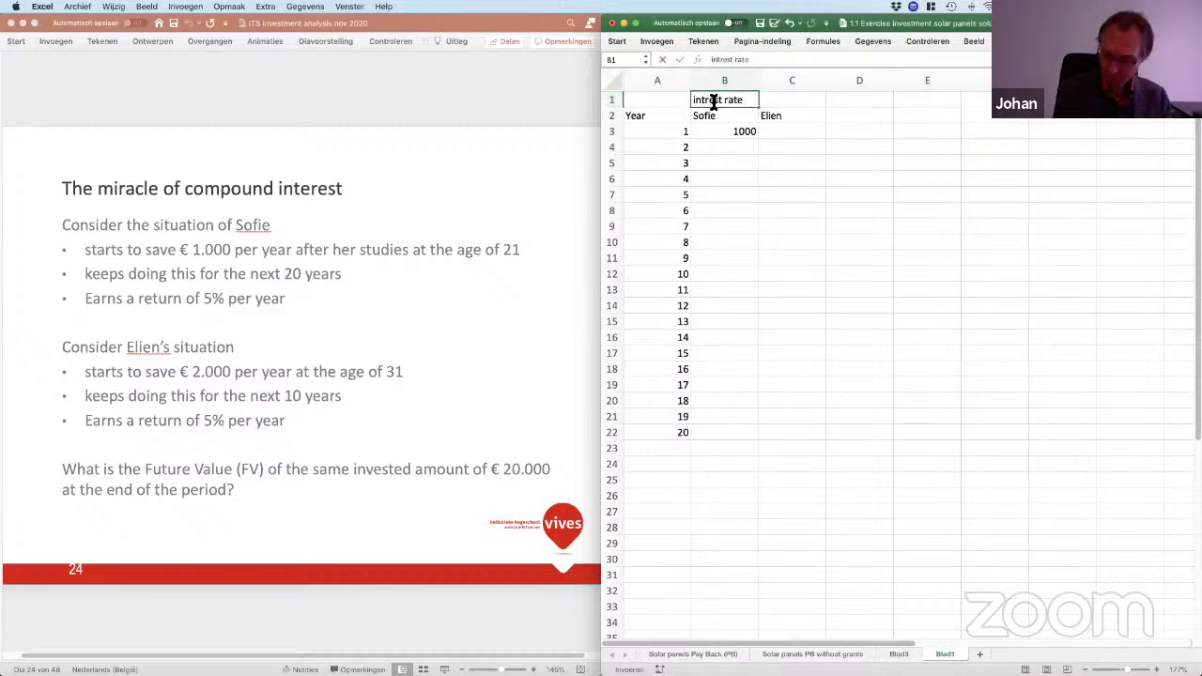
{"action": "type", "text": " 5%"}
{"action": "key", "text": "Return"}
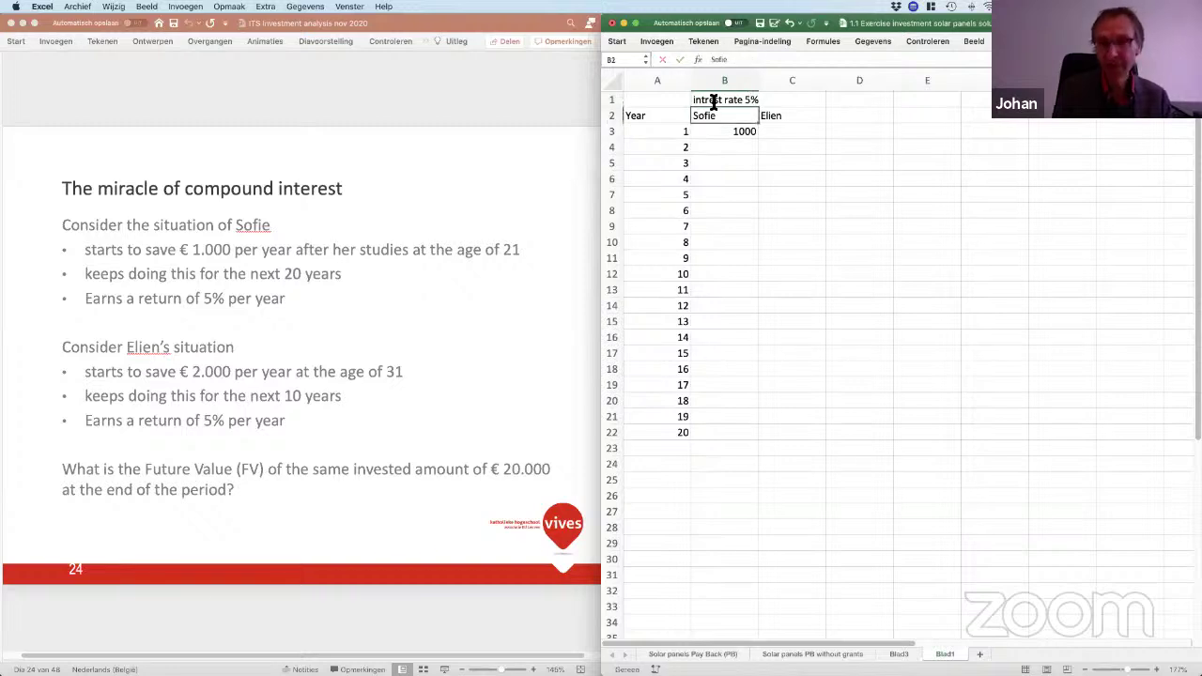
Step: Fill the 1000 deposit in B3 down to B22 so it covers all 20 years
{"action": "left_click", "coordinate": [713, 102]}
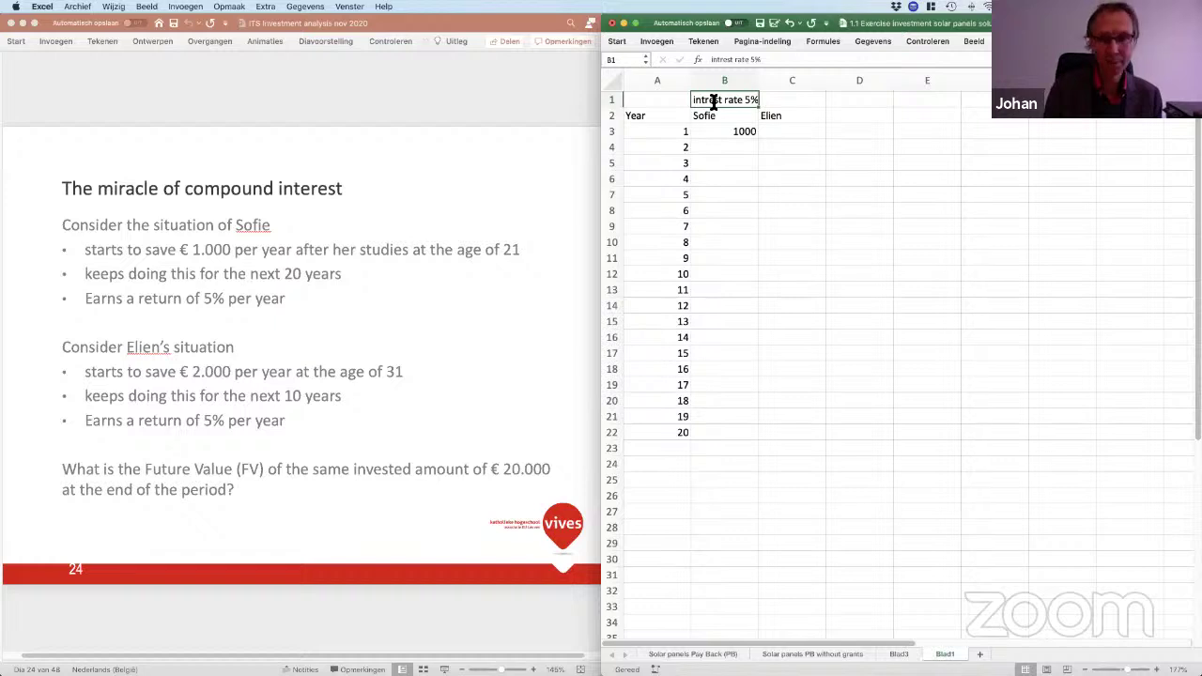
{"action": "left_click", "coordinate": [737, 132]}
{"action": "left_click_drag", "start_coordinate": [758, 139], "coordinate": [762, 437]}
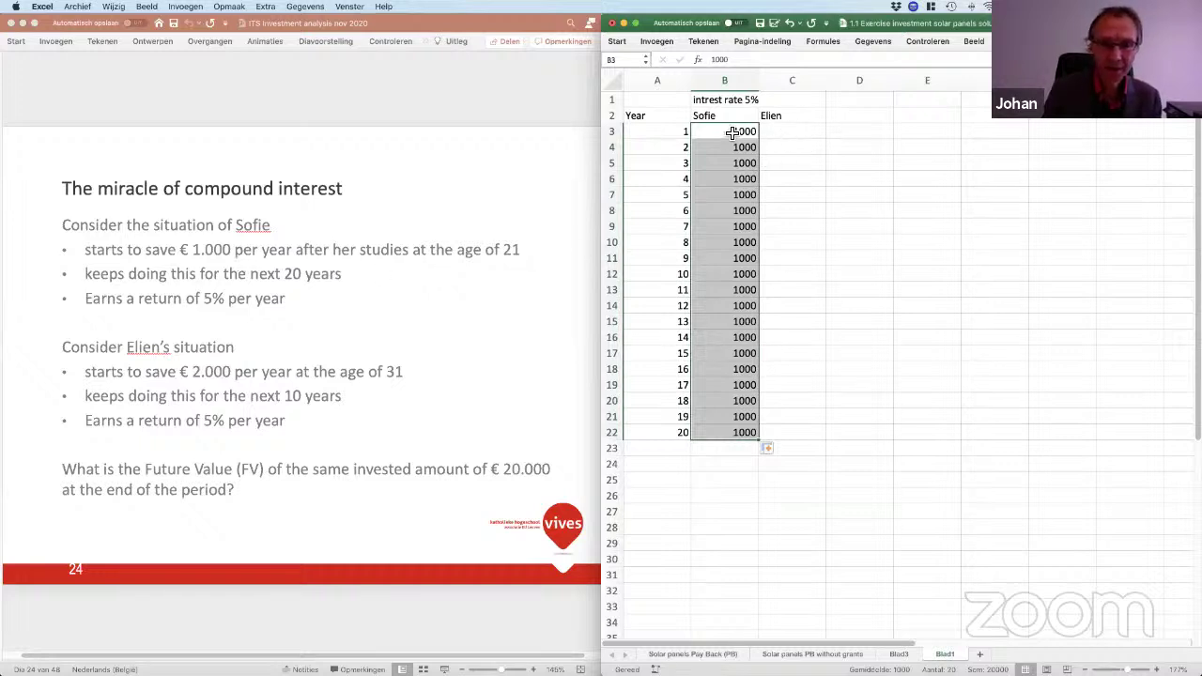
Step: Enter the second saver's deposit of 2000 in C12 for year 10 and fill it down to year 20 in C22
{"action": "left_click", "coordinate": [789, 133]}
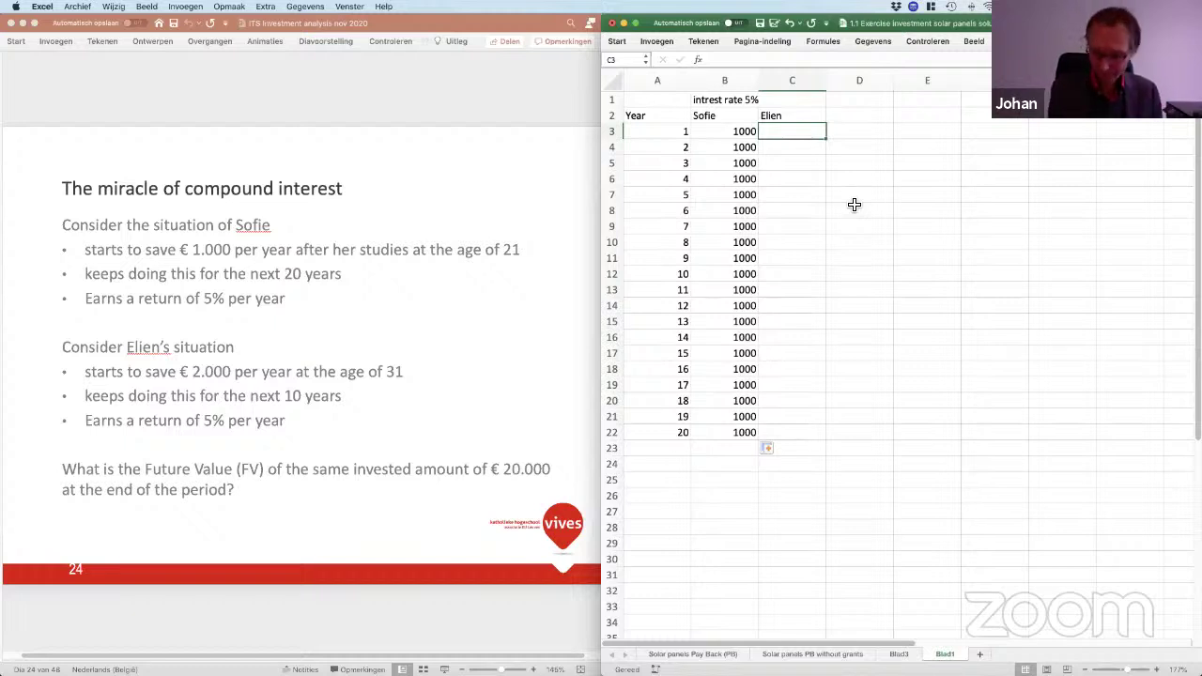
{"action": "key", "text": "Down"}
{"action": "key", "text": "Right"}
{"action": "key", "text": "Right"}
{"action": "key", "text": "Right"}
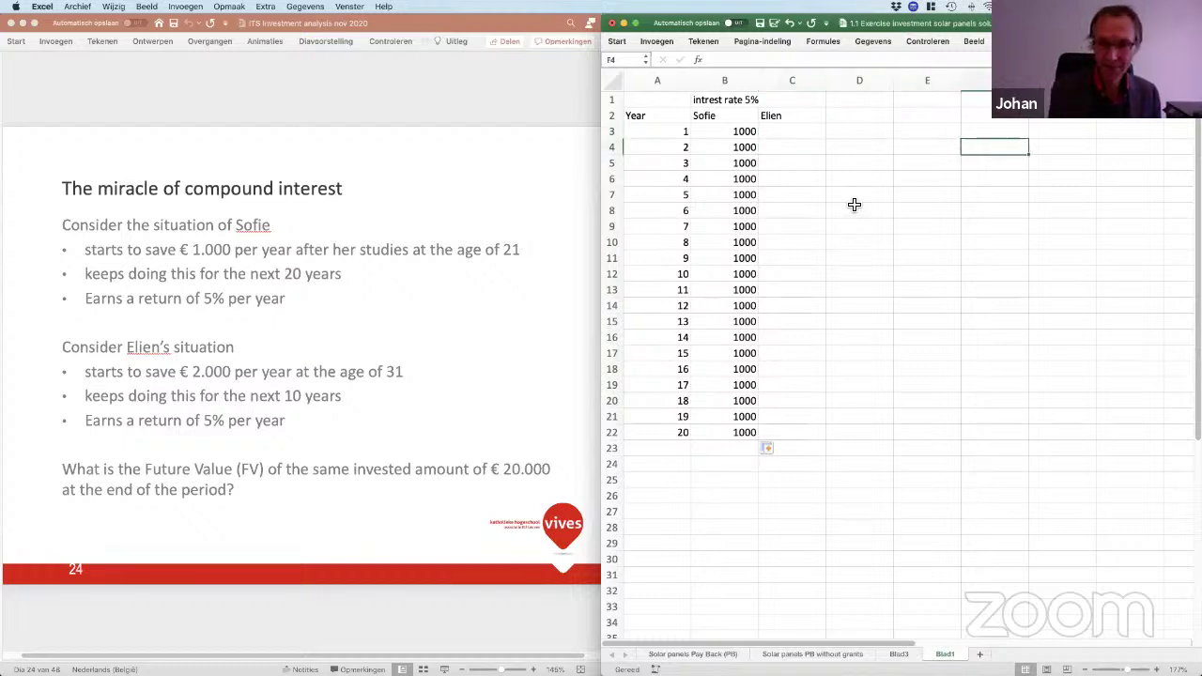
{"action": "key", "text": "Left"}
{"action": "key", "text": "Left"}
{"action": "key", "text": "Left"}
{"action": "key", "text": "Down"}
{"action": "key", "text": "Down"}
{"action": "key", "text": "Down"}
{"action": "key", "text": "Down"}
{"action": "key", "text": "Down"}
{"action": "key", "text": "Down"}
{"action": "key", "text": "Down"}
{"action": "key", "text": "Down"}
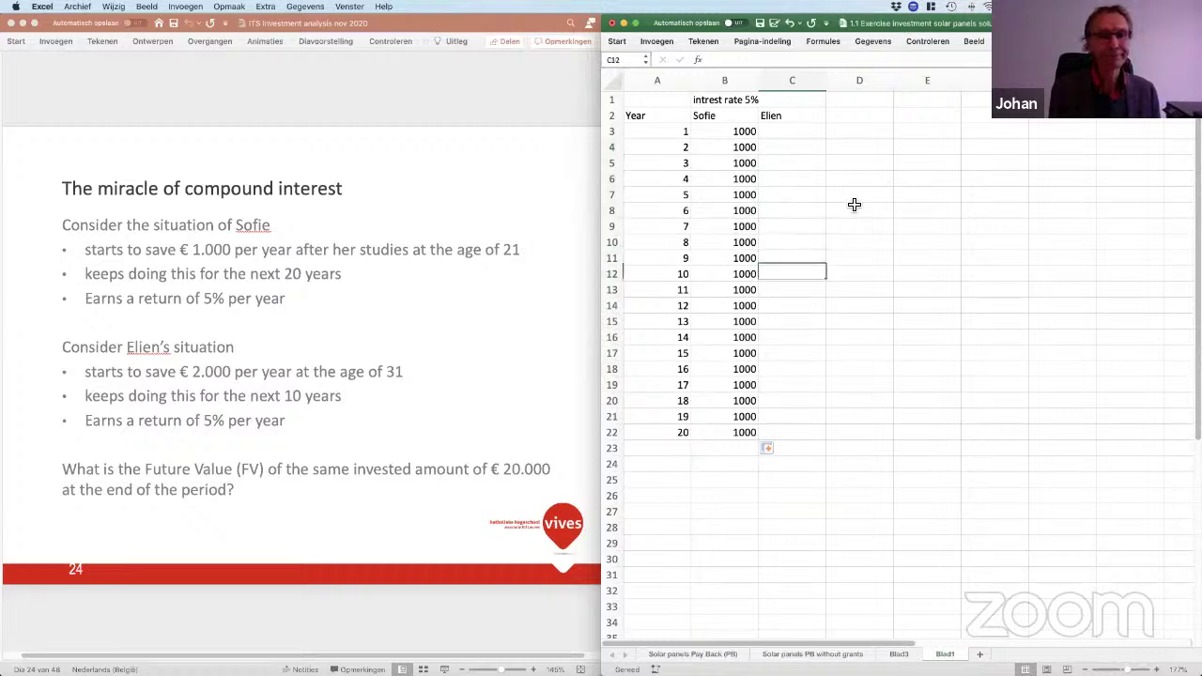
{"action": "type", "text": "2000"}
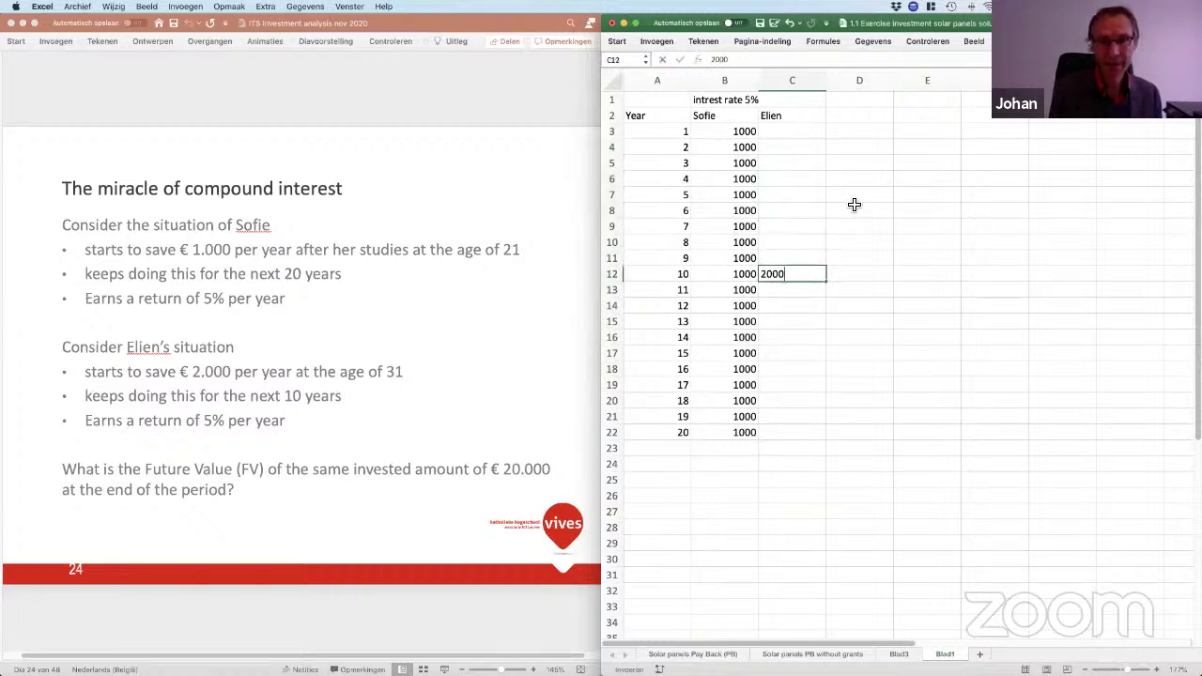
{"action": "key", "text": "Return"}
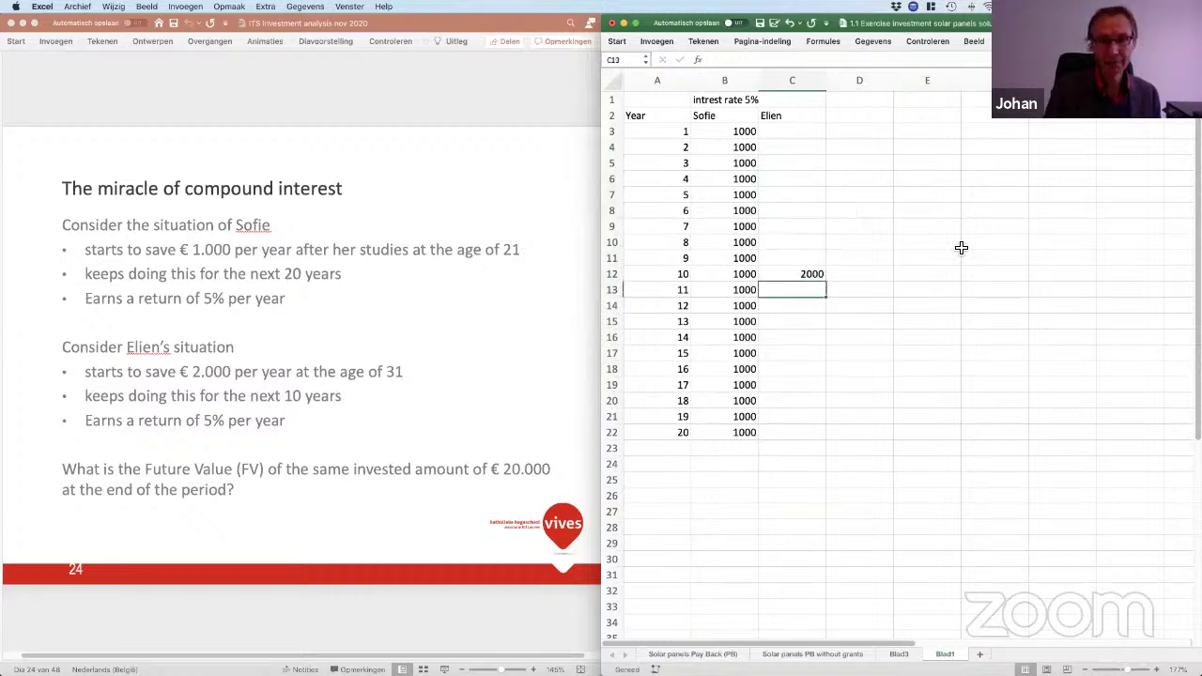
{"action": "left_click", "coordinate": [812, 274]}
{"action": "left_click_drag", "start_coordinate": [826, 282], "coordinate": [829, 432]}
Step: Total the first saver's deposits in B23 with =SOM(B3:B22) and copy the formula across to C23
{"action": "left_click", "coordinate": [734, 453]}
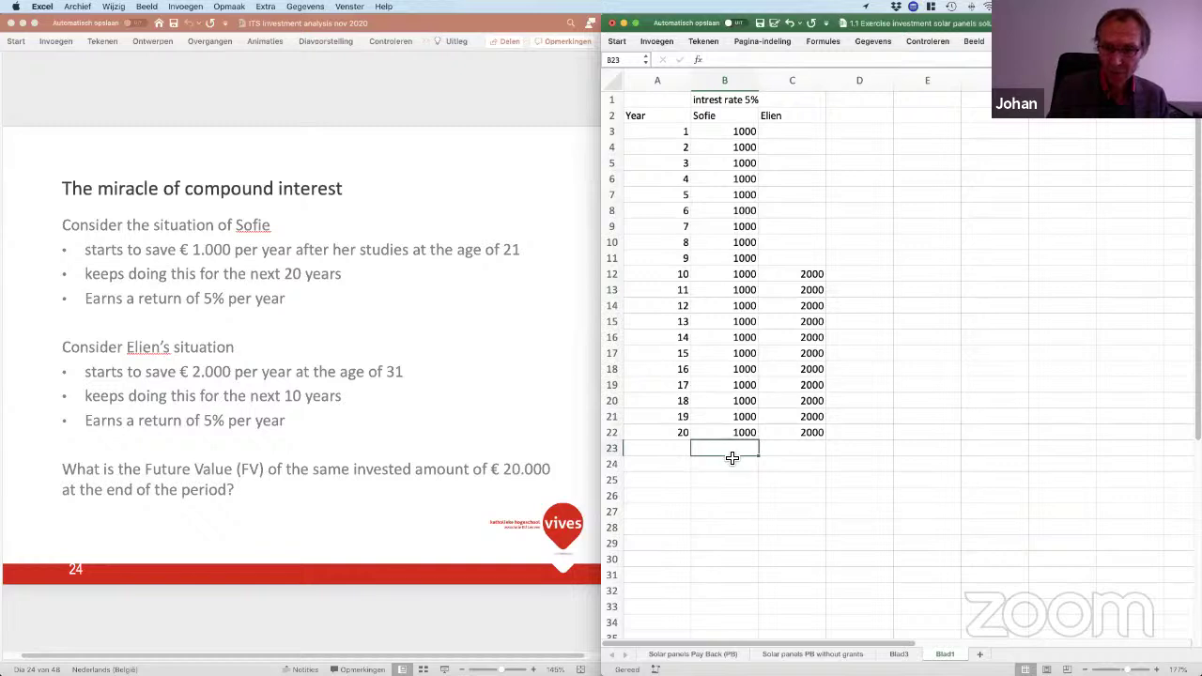
{"action": "type", "text": "=s("}
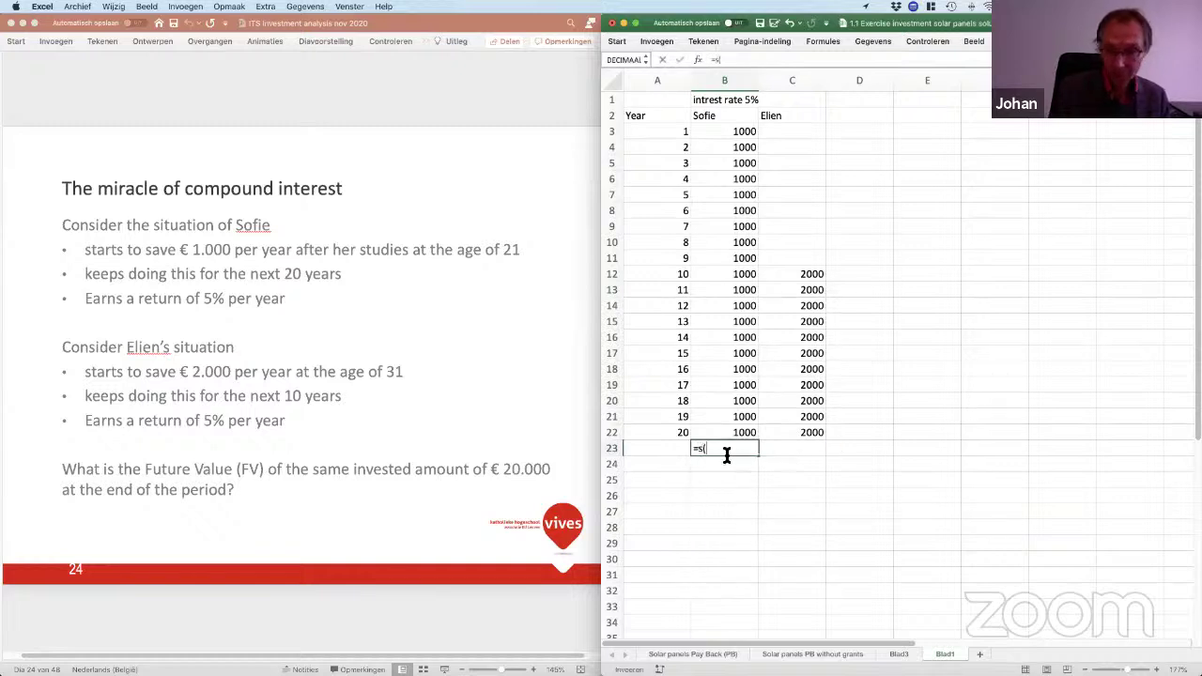
{"action": "key", "text": "BackSpace"}
{"action": "type", "text": "om"}
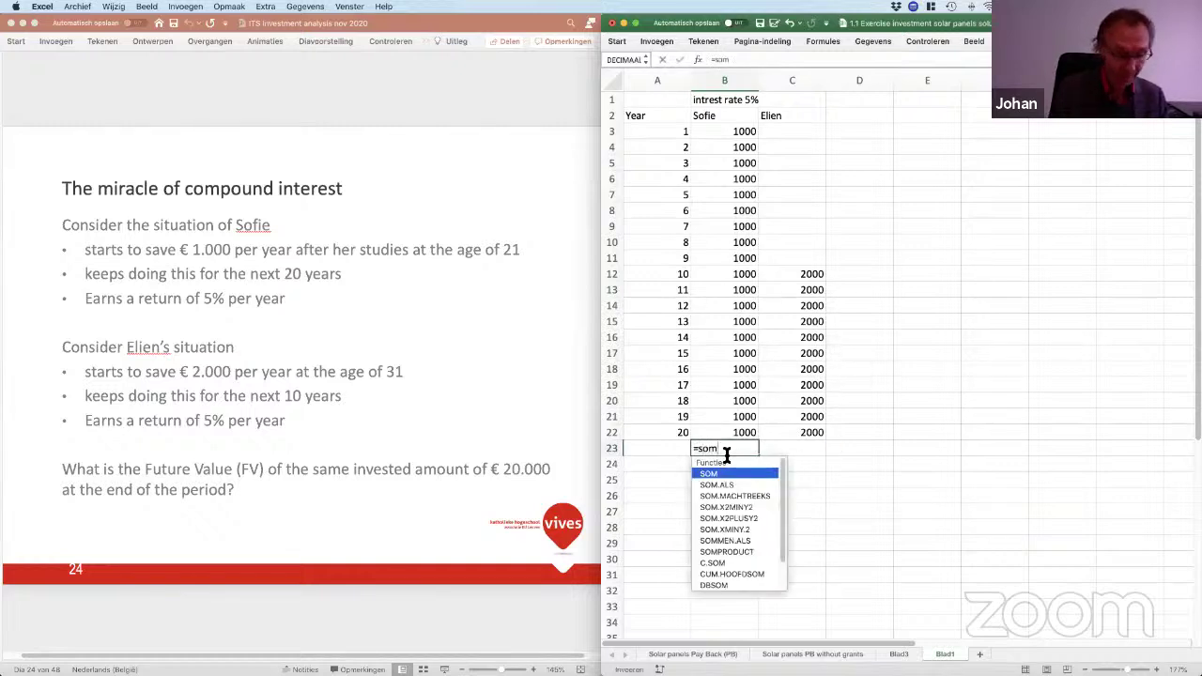
{"action": "type", "text": "(("}
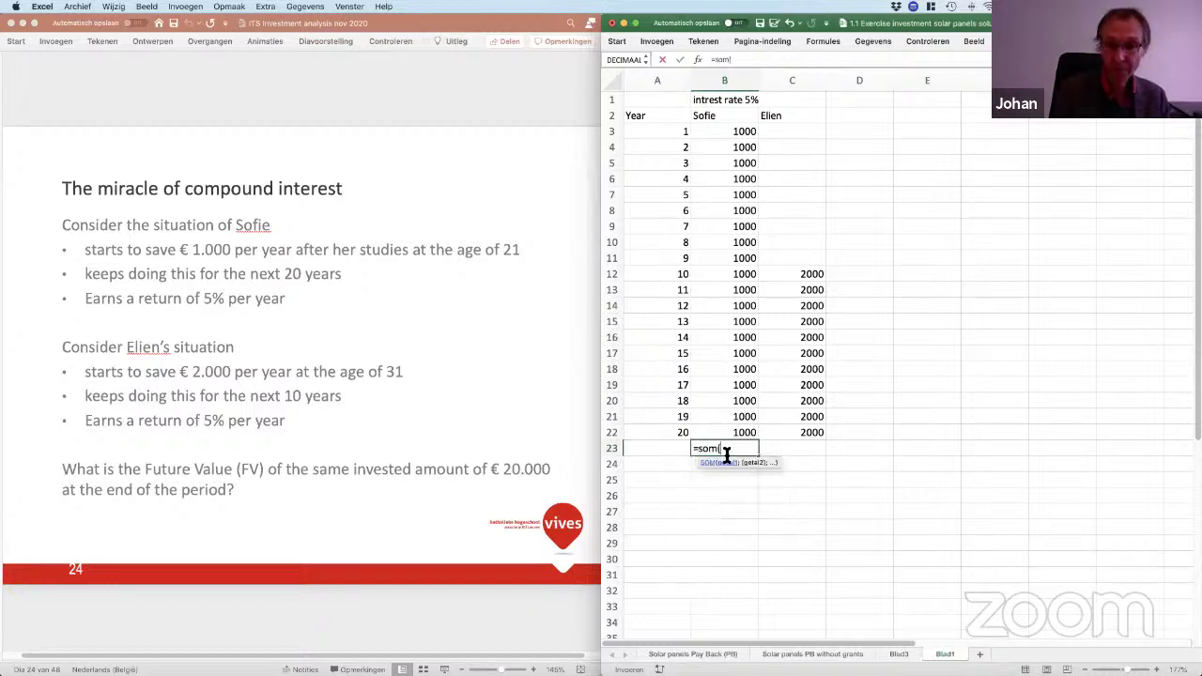
{"action": "left_click", "coordinate": [734, 432]}
{"action": "left_click_drag", "start_coordinate": [733, 432], "coordinate": [744, 139]}
{"action": "key", "text": "Return"}
{"action": "key", "text": "Up"}
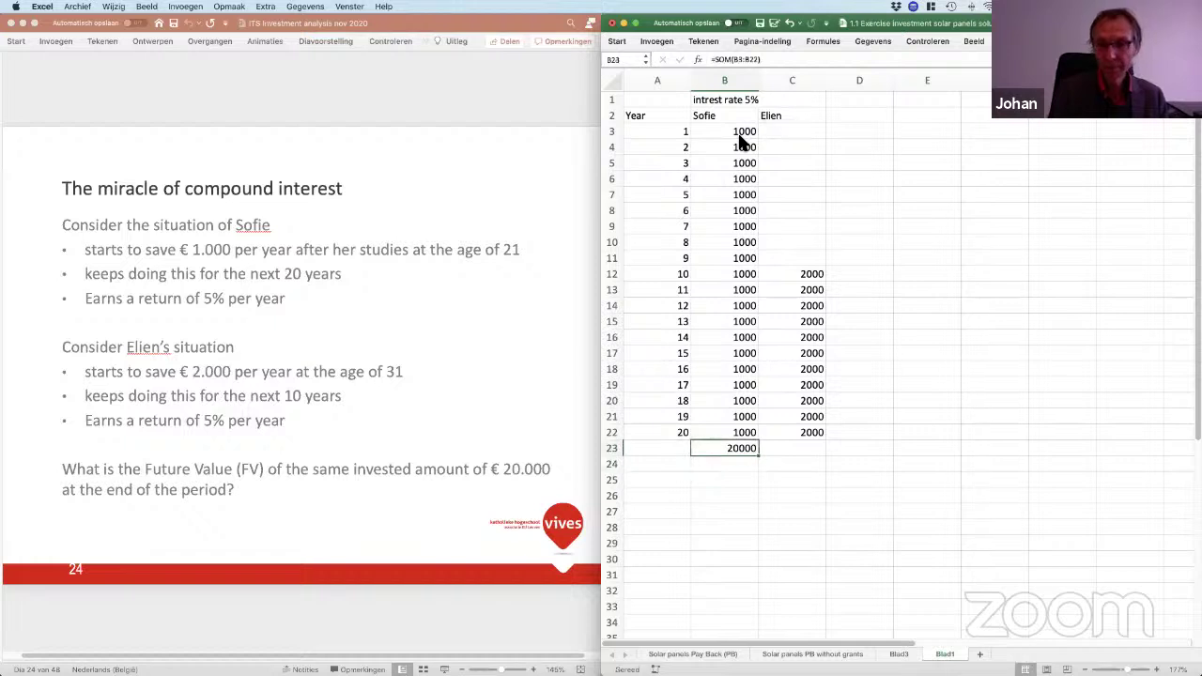
{"action": "left_click_drag", "start_coordinate": [760, 458], "coordinate": [818, 457]}
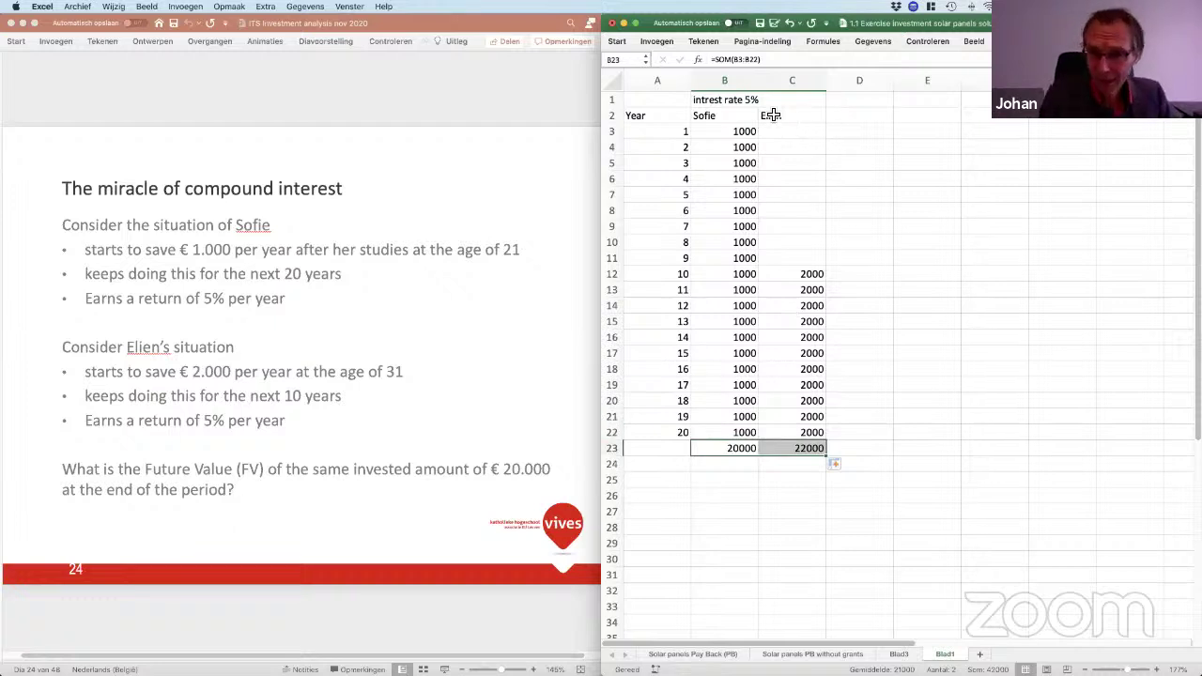
{"action": "left_click", "coordinate": [711, 102]}
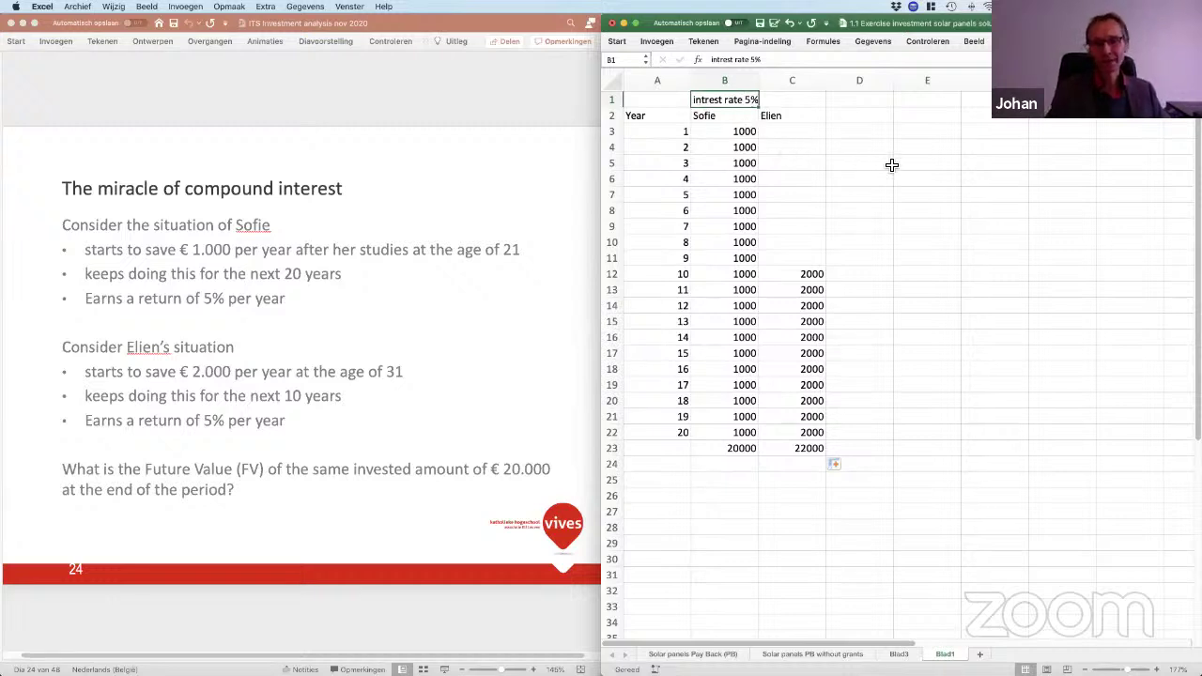
{"action": "left_click", "coordinate": [729, 487]}
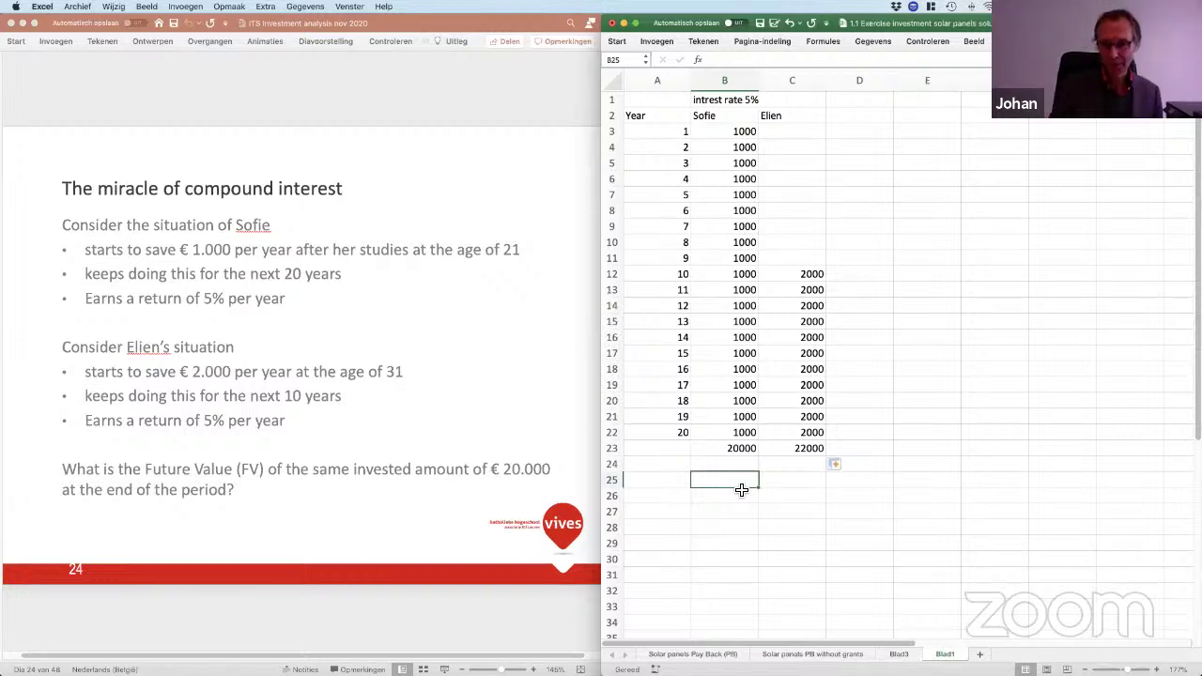
{"action": "left_click", "coordinate": [719, 120]}
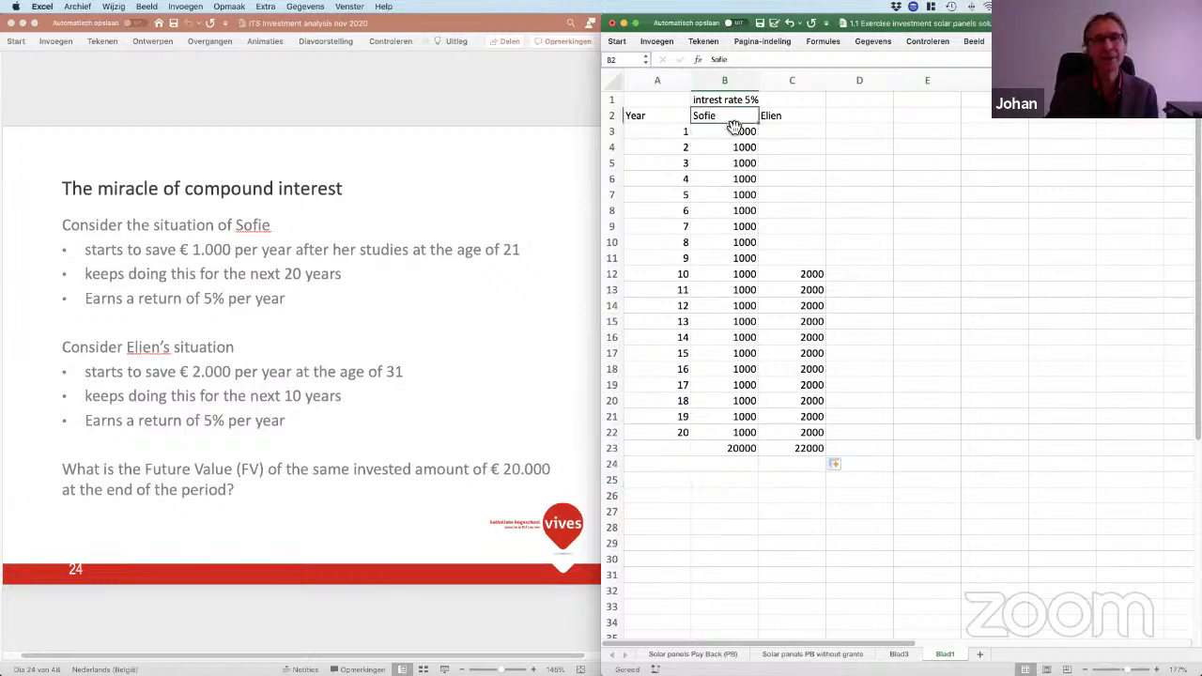
{"action": "left_click", "coordinate": [793, 119]}
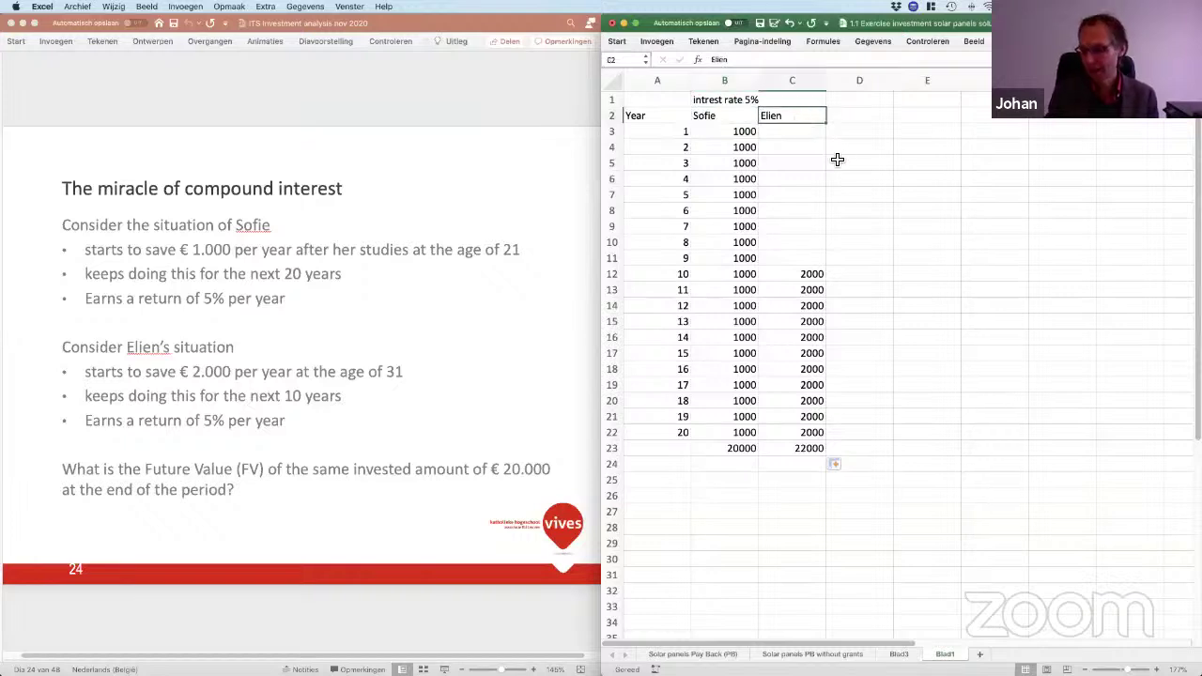
{"action": "left_click", "coordinate": [794, 86]}
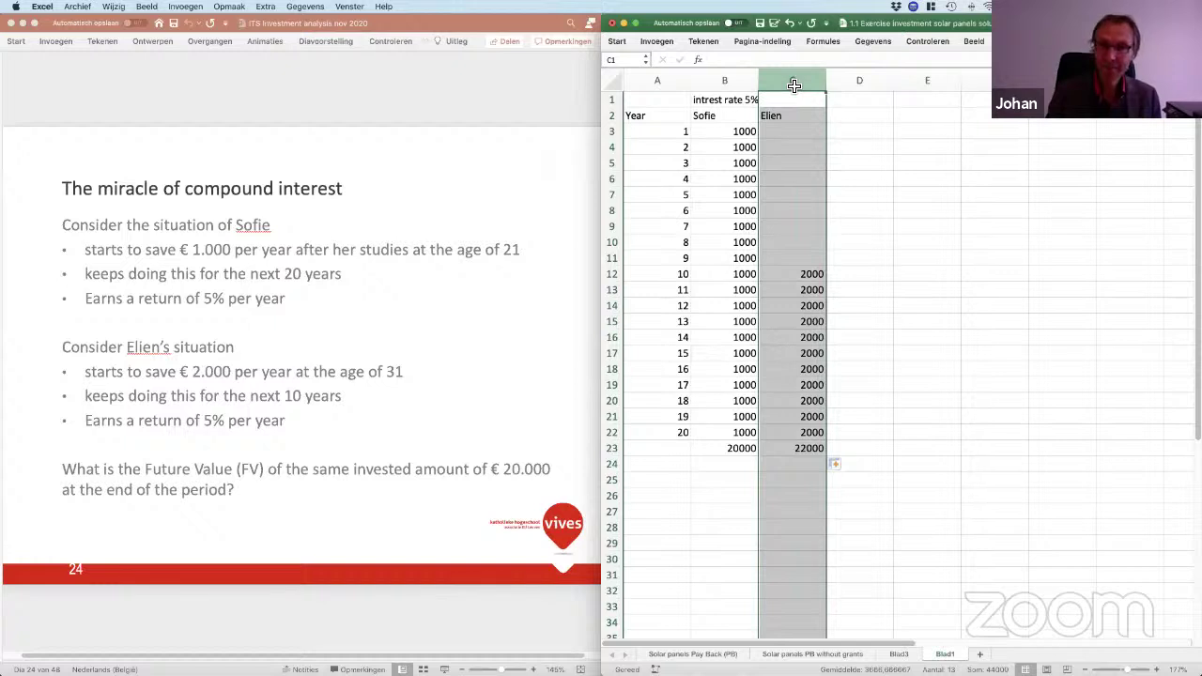
{"action": "left_click", "coordinate": [743, 133]}
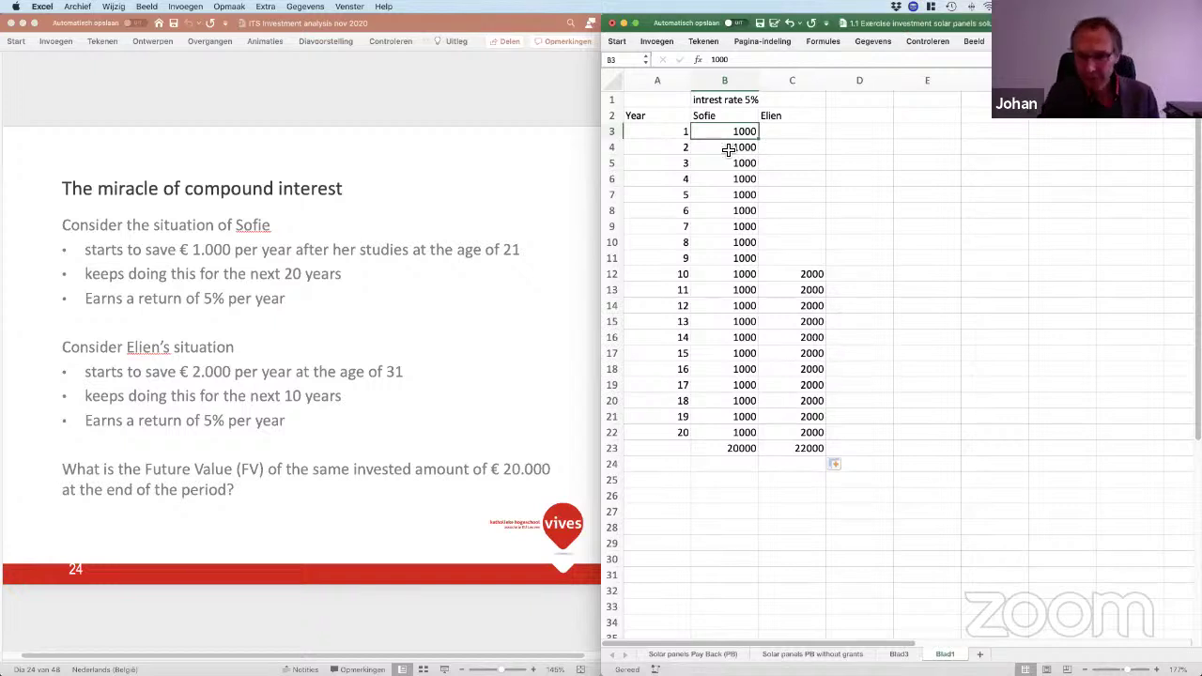
Step: Check the range summed in C23 and clear the second saver's year 10 deposit in C12
{"action": "left_click", "coordinate": [809, 449]}
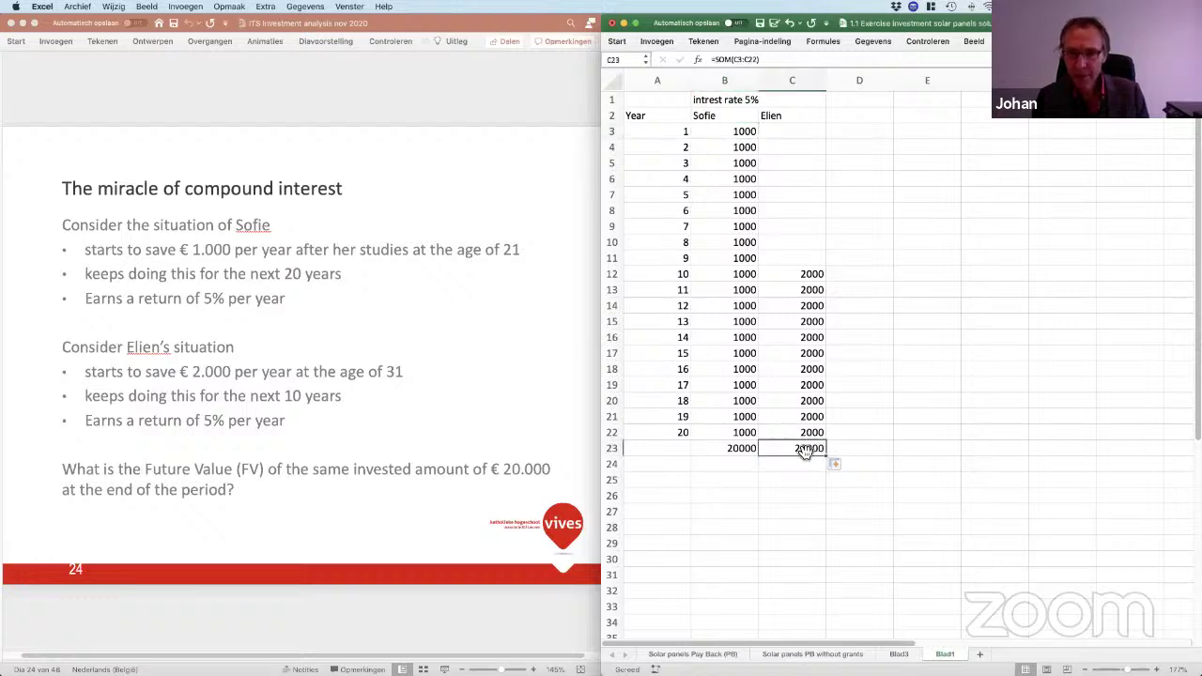
{"action": "double_click", "coordinate": [815, 449]}
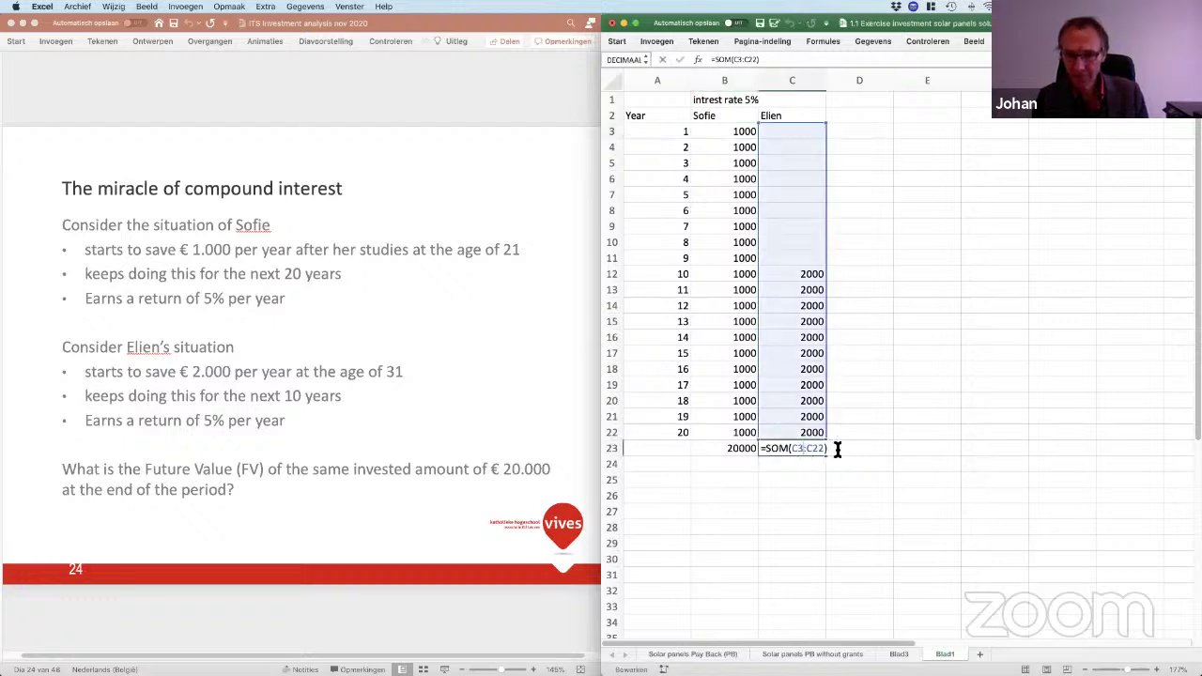
{"action": "key", "text": "Escape"}
{"action": "left_click", "coordinate": [820, 275]}
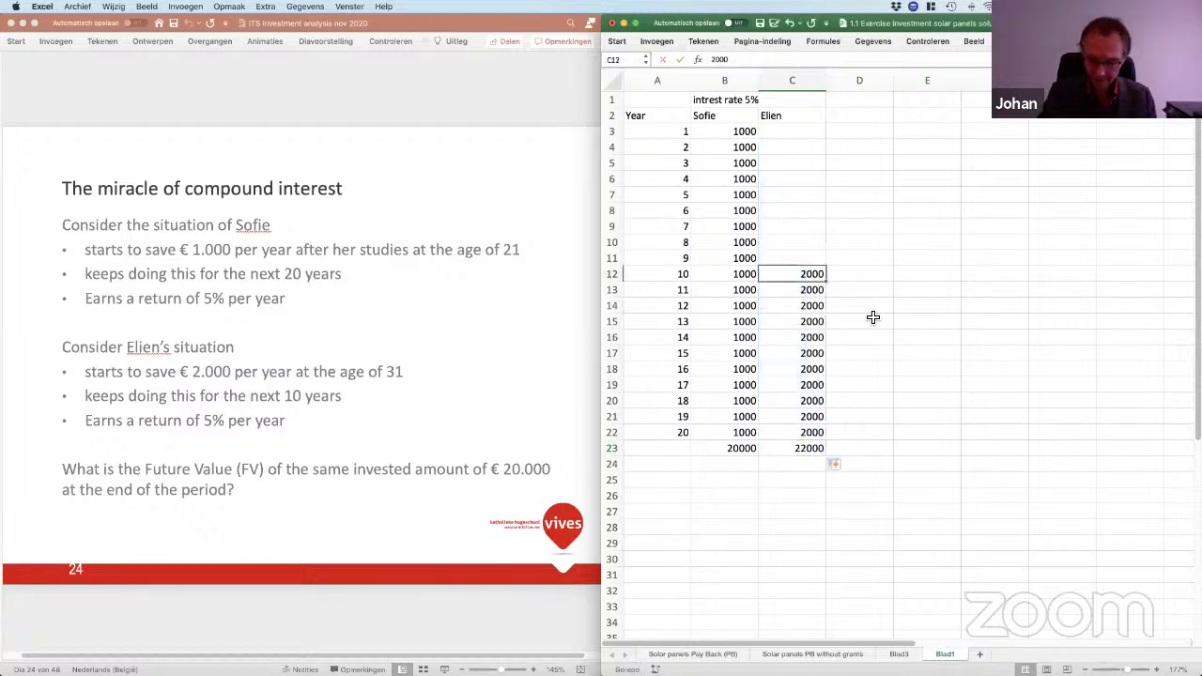
{"action": "key", "text": "Delete"}
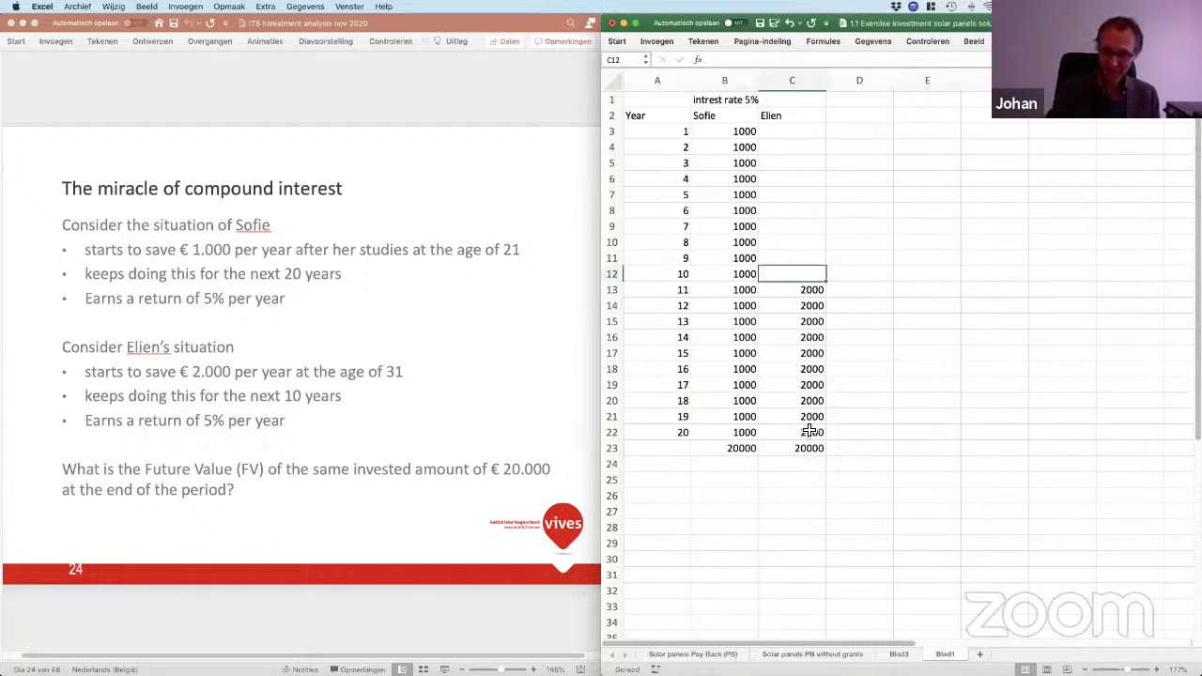
Step: Enter 35000 in B25 and 27000 in C25, two rows below the deposit totals
{"action": "left_click", "coordinate": [746, 478]}
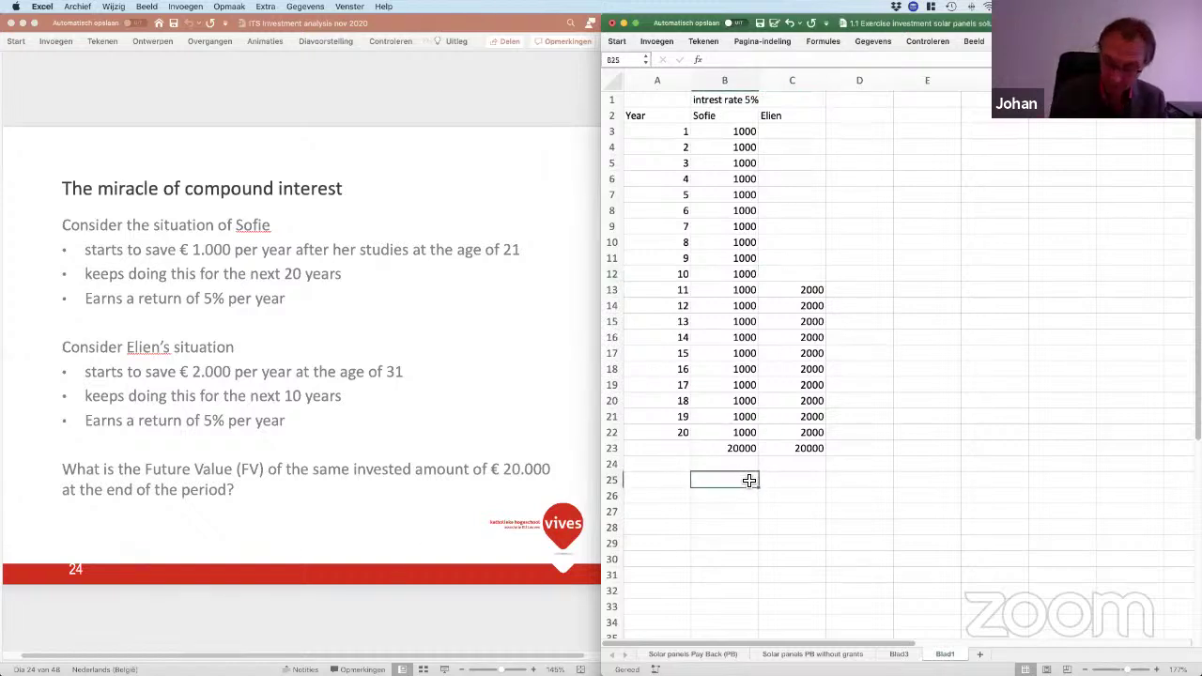
{"action": "type", "text": "35000"}
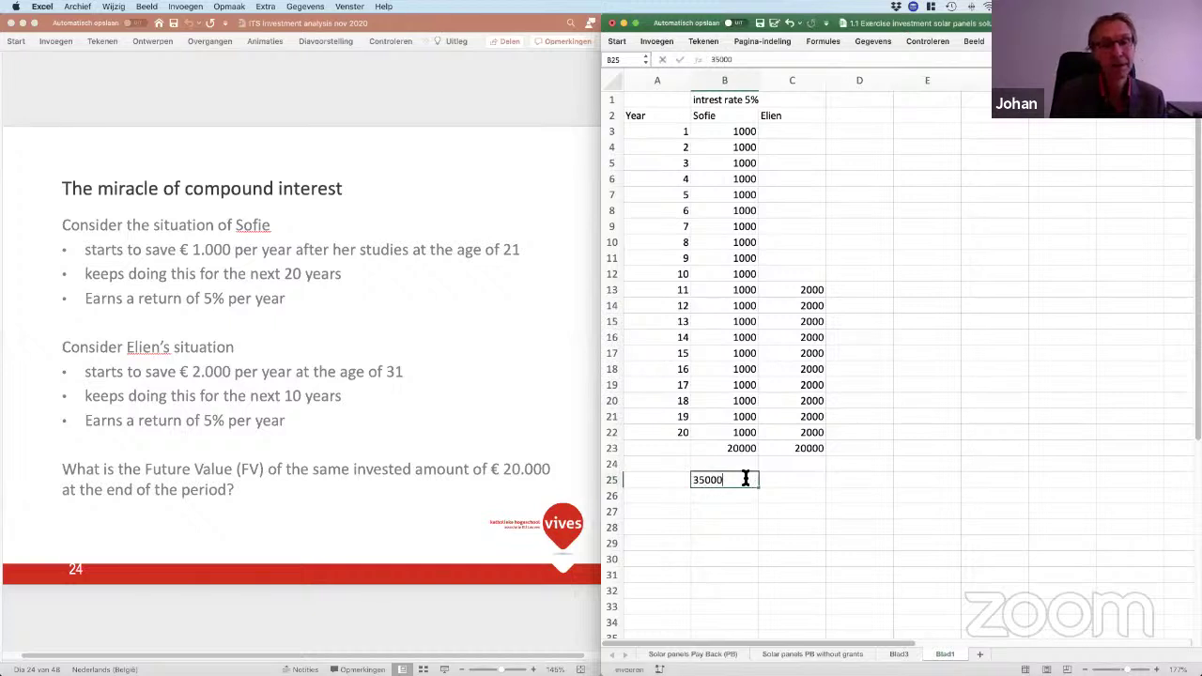
{"action": "key", "text": "Return"}
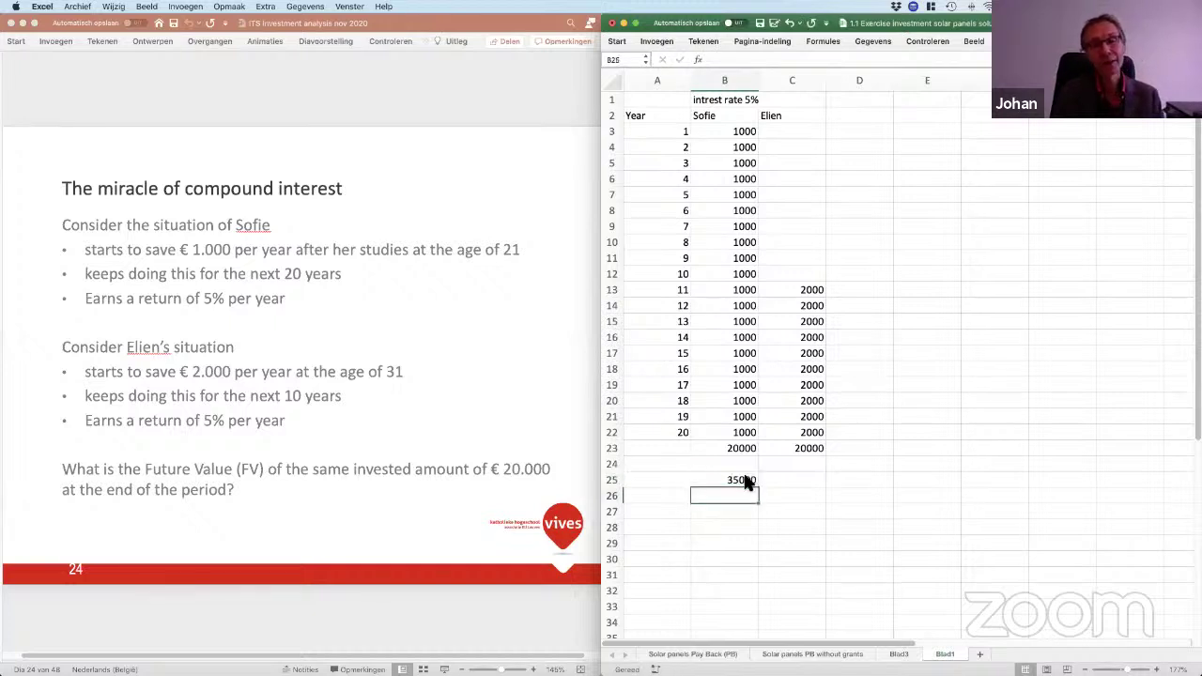
{"action": "key", "text": "Up"}
{"action": "key", "text": "Right"}
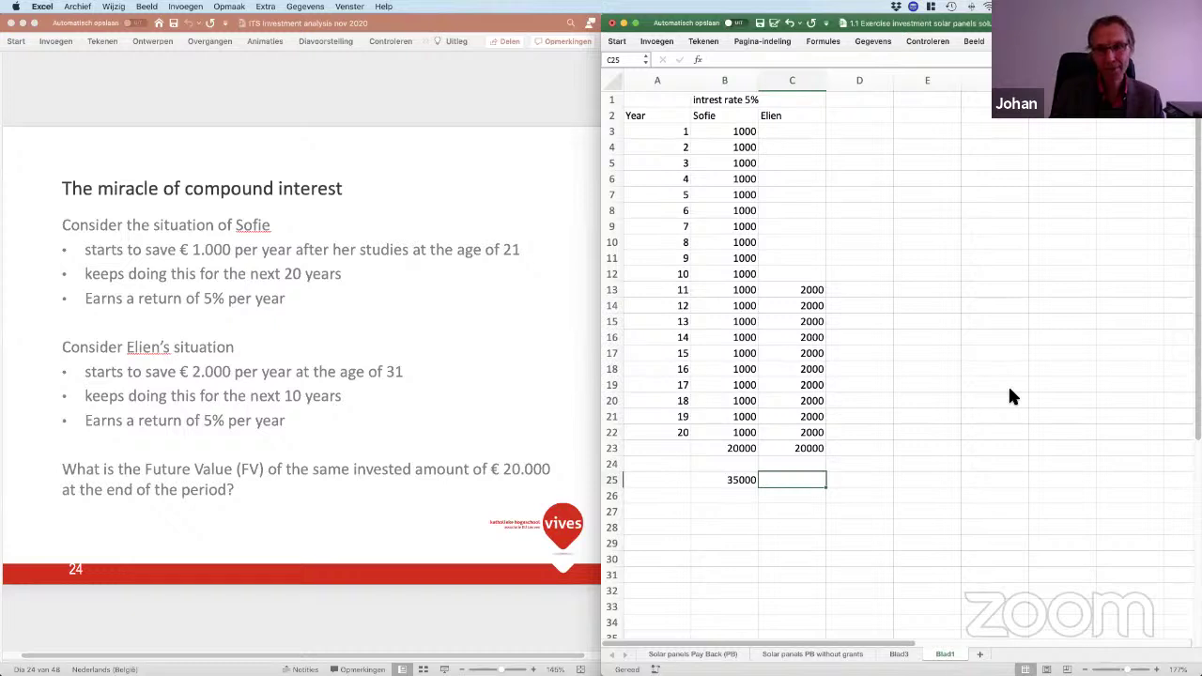
{"action": "type", "text": "27"}
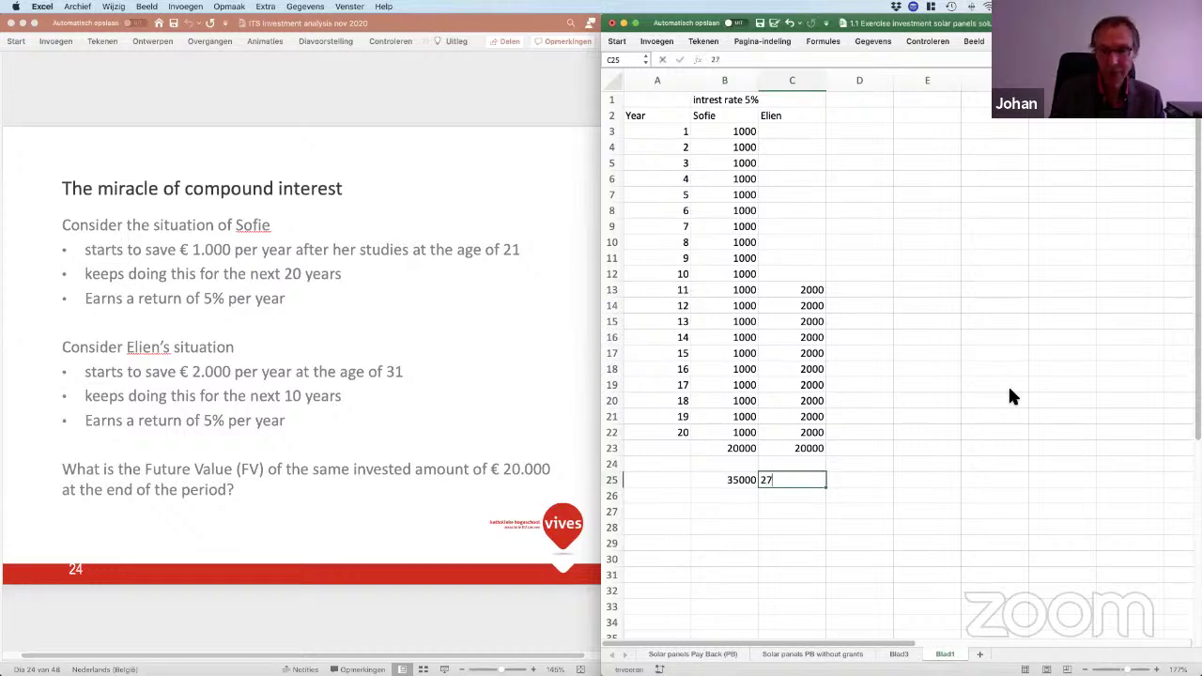
{"action": "type", "text": "000"}
{"action": "key", "text": "Return"}
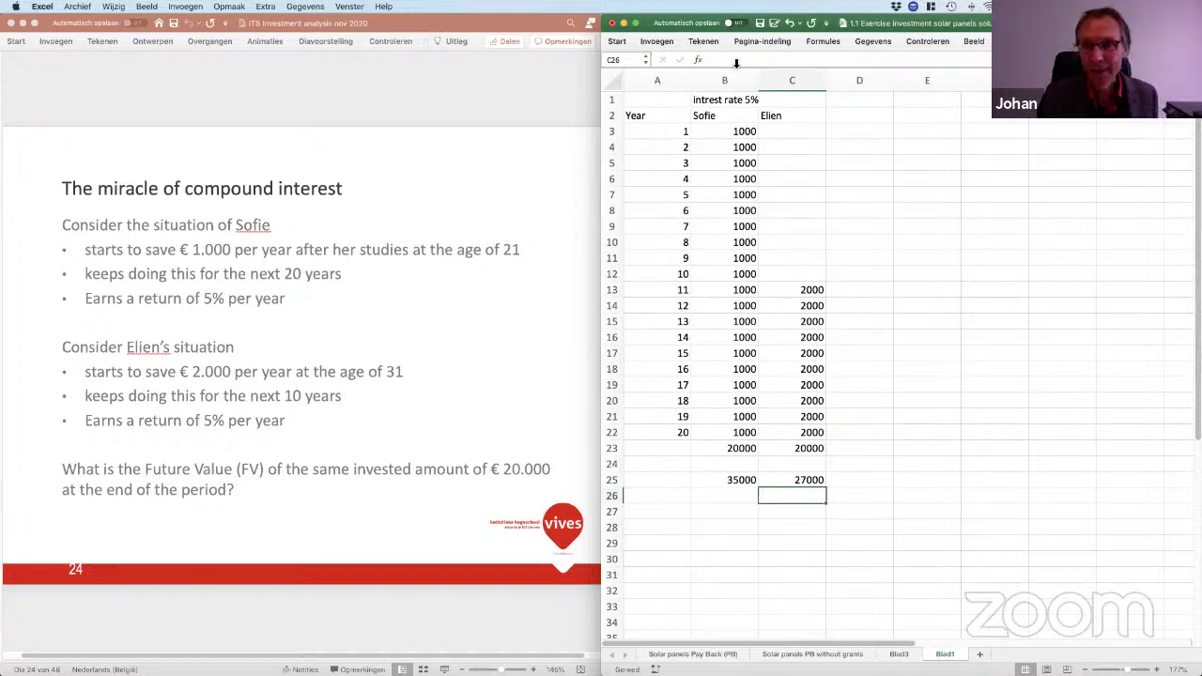
Step: Insert an empty column between the two savers' deposit columns
{"action": "left_click", "coordinate": [787, 83]}
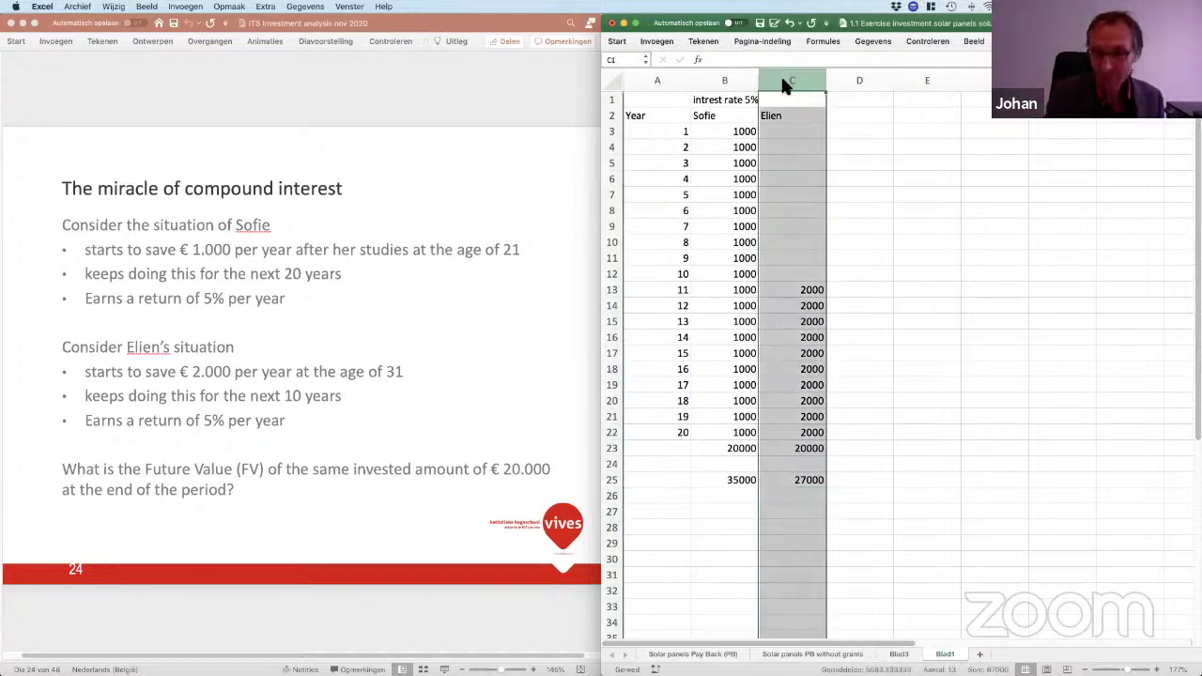
{"action": "key", "text": "super+shift+plus"}
Step: Calculate the first saver's value after year 1 in C3 with the formula +B3*1,05
{"action": "left_click", "coordinate": [788, 137]}
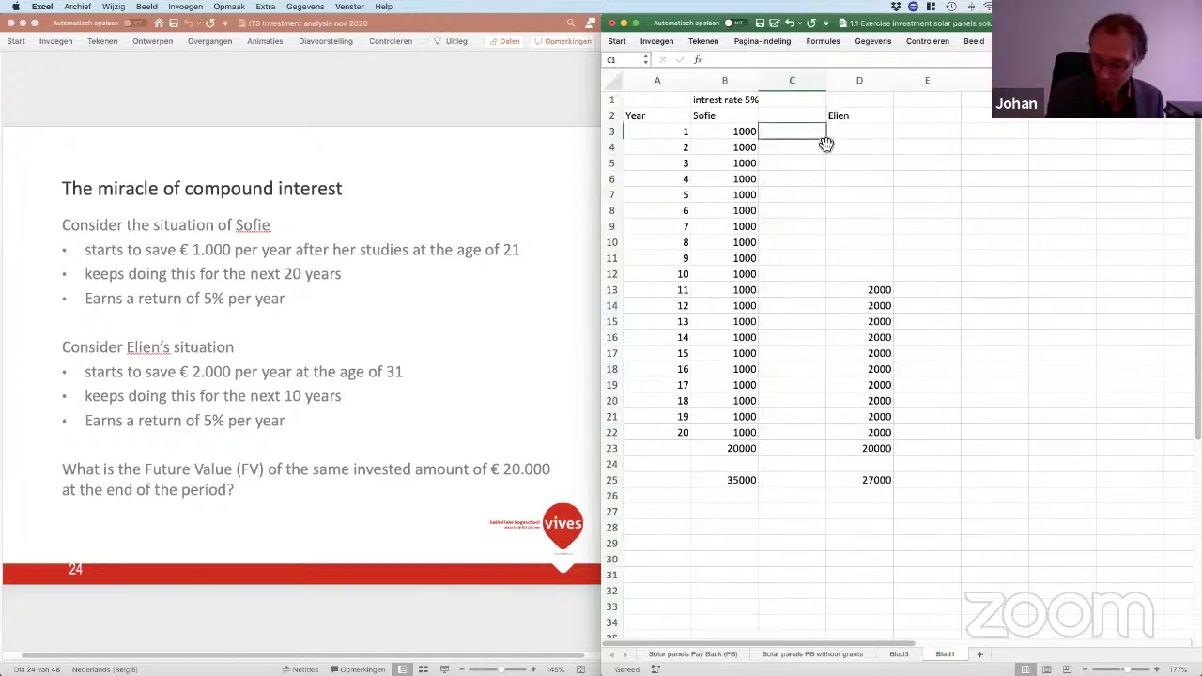
{"action": "type", "text": "+"}
{"action": "key", "text": "Left"}
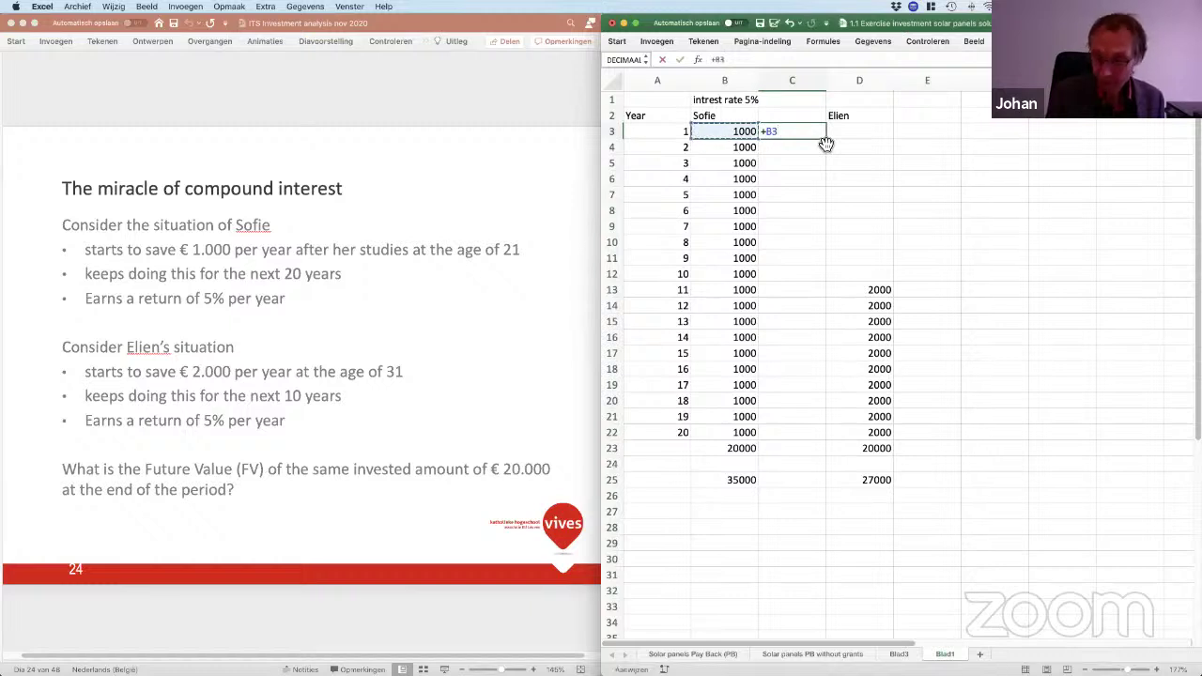
{"action": "type", "text": "*"}
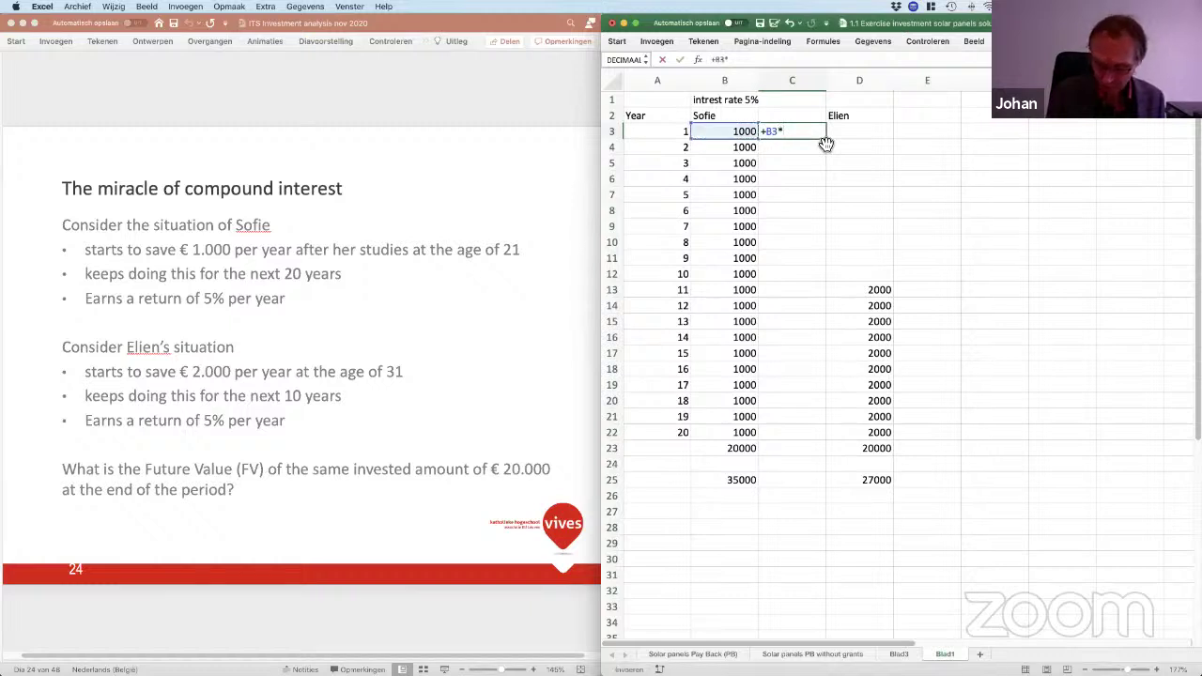
{"action": "type", "text": "1,05"}
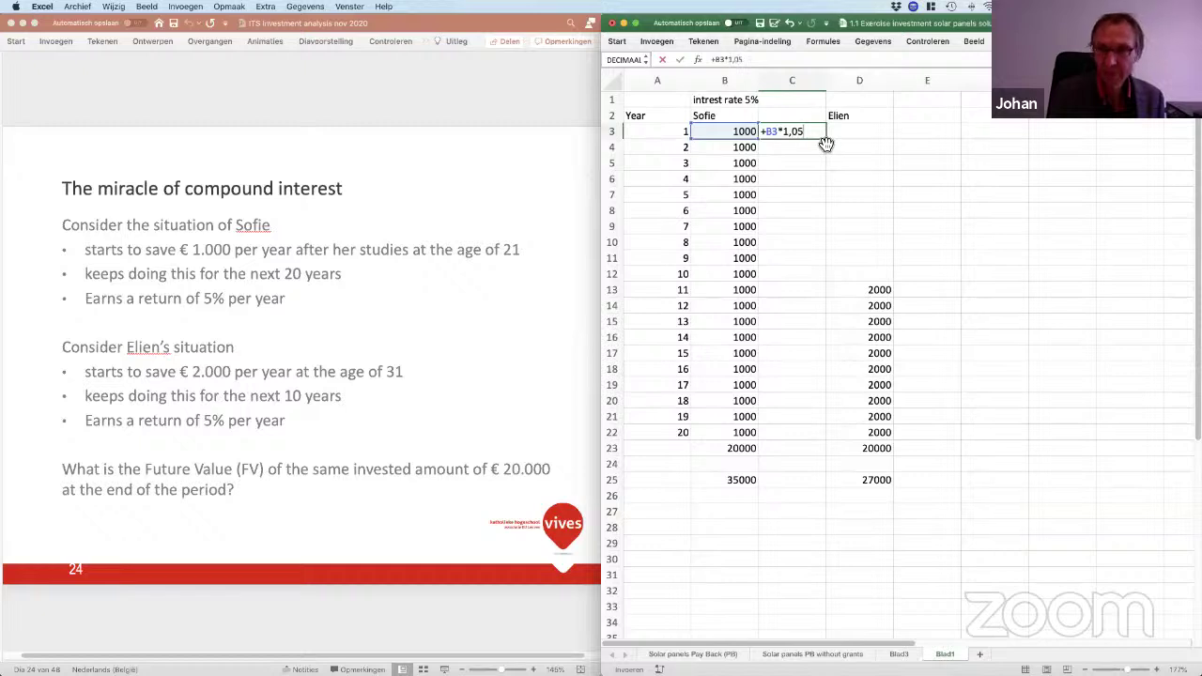
{"action": "key", "text": "Return"}
{"action": "left_click", "coordinate": [818, 134]}
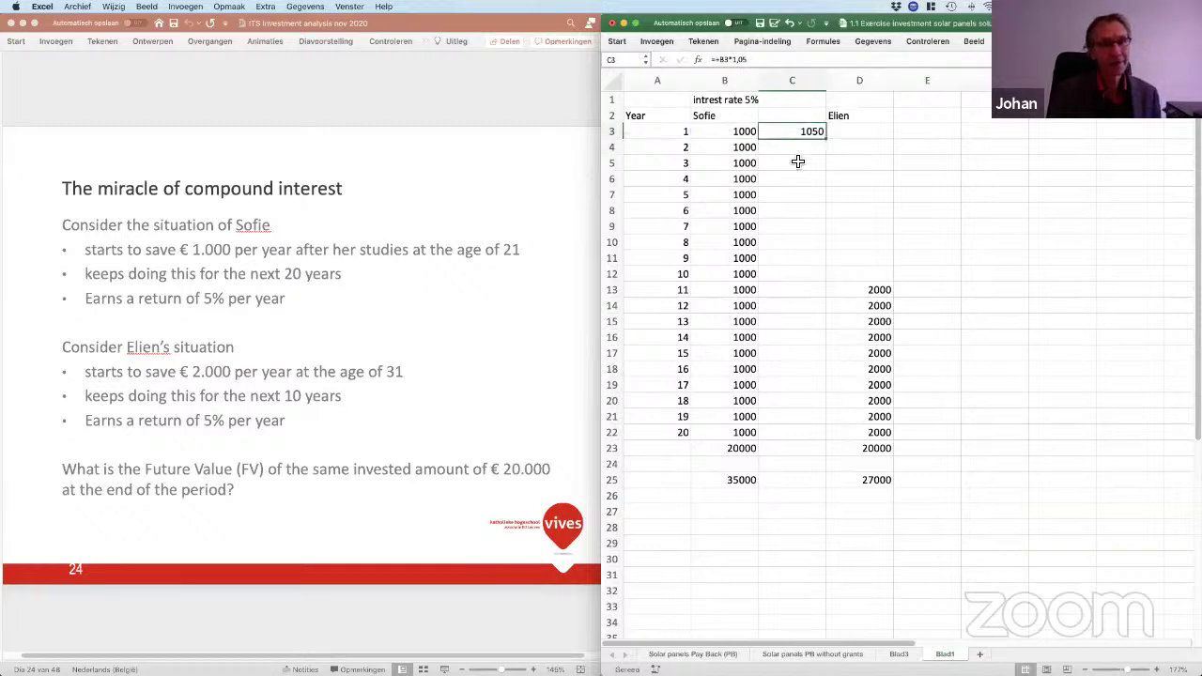
Step: Add the year 2 deposit to the previous balance in C4 with the formula +C3+B4
{"action": "left_click", "coordinate": [792, 151]}
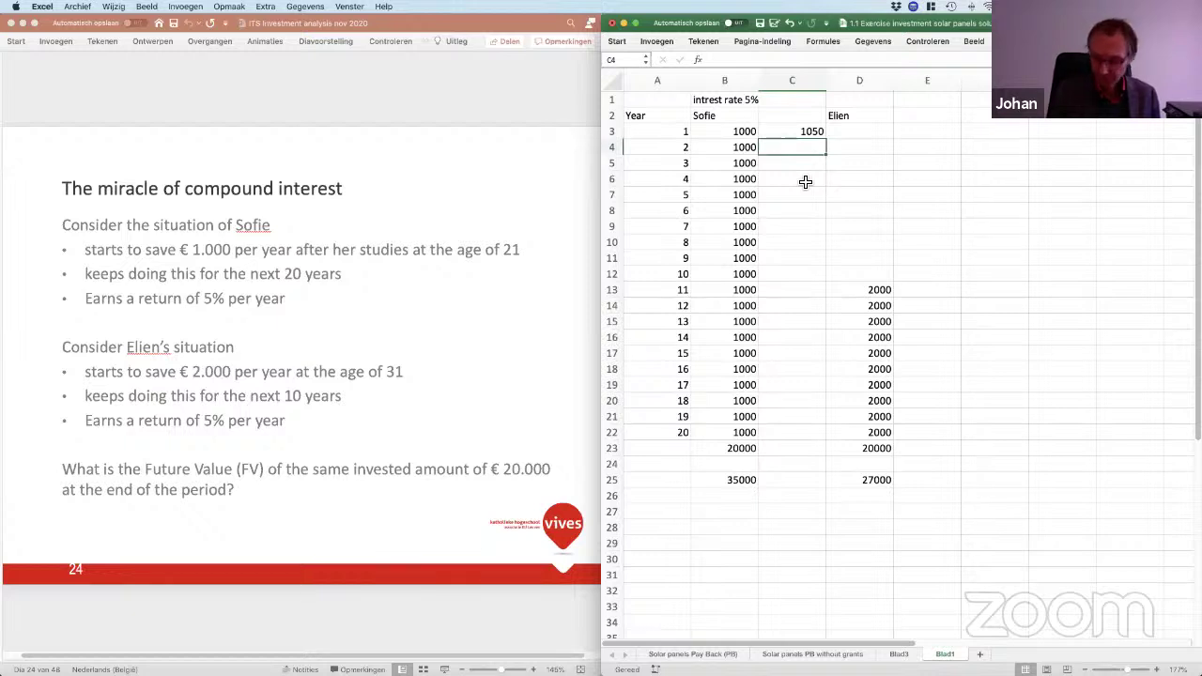
{"action": "type", "text": "+C3+"}
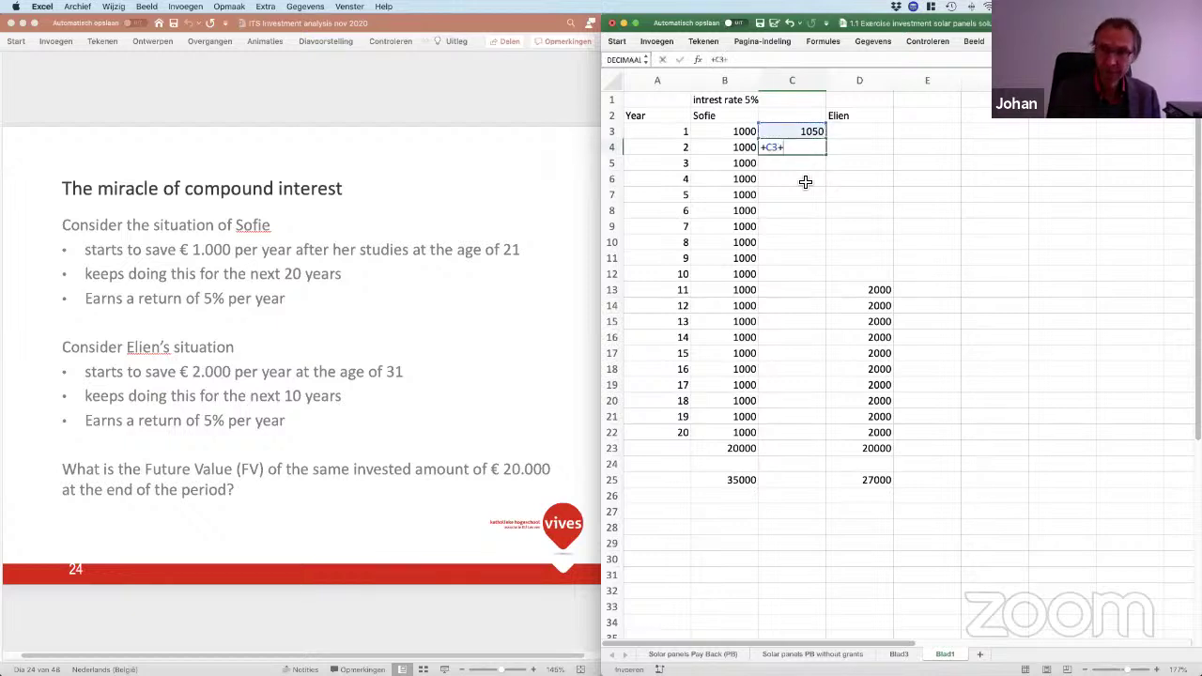
{"action": "key", "text": "Left"}
{"action": "key", "text": "Return"}
{"action": "key", "text": "Up"}
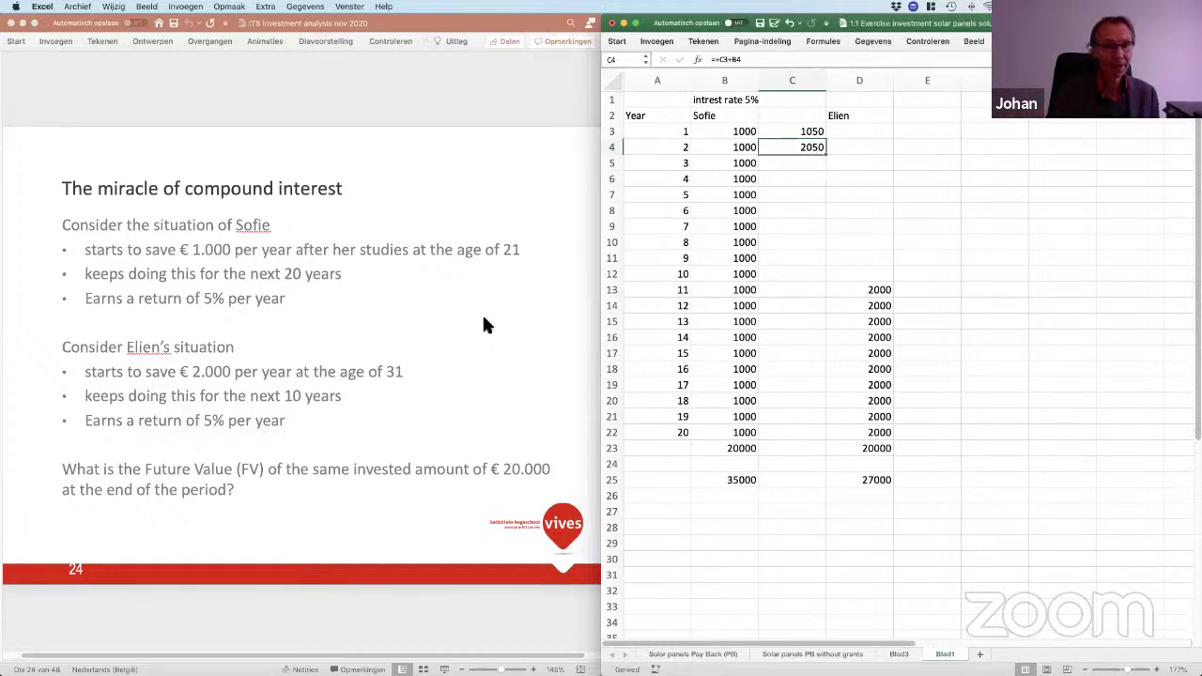
Step: Switch to the PowerPoint presentation, enlarge its window to full width and show slide 25 with the compound interest formula
{"action": "left_click", "coordinate": [395, 102]}
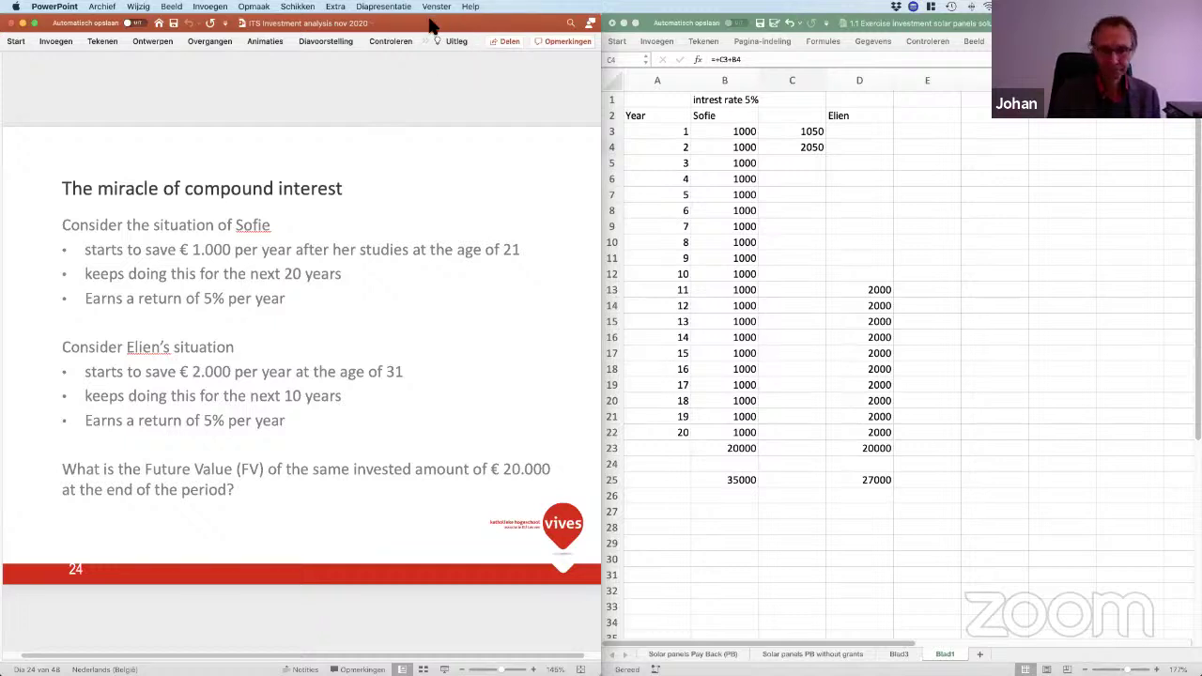
{"action": "left_click_drag", "start_coordinate": [497, 46], "coordinate": [555, 169]}
{"action": "double_click", "coordinate": [555, 148]}
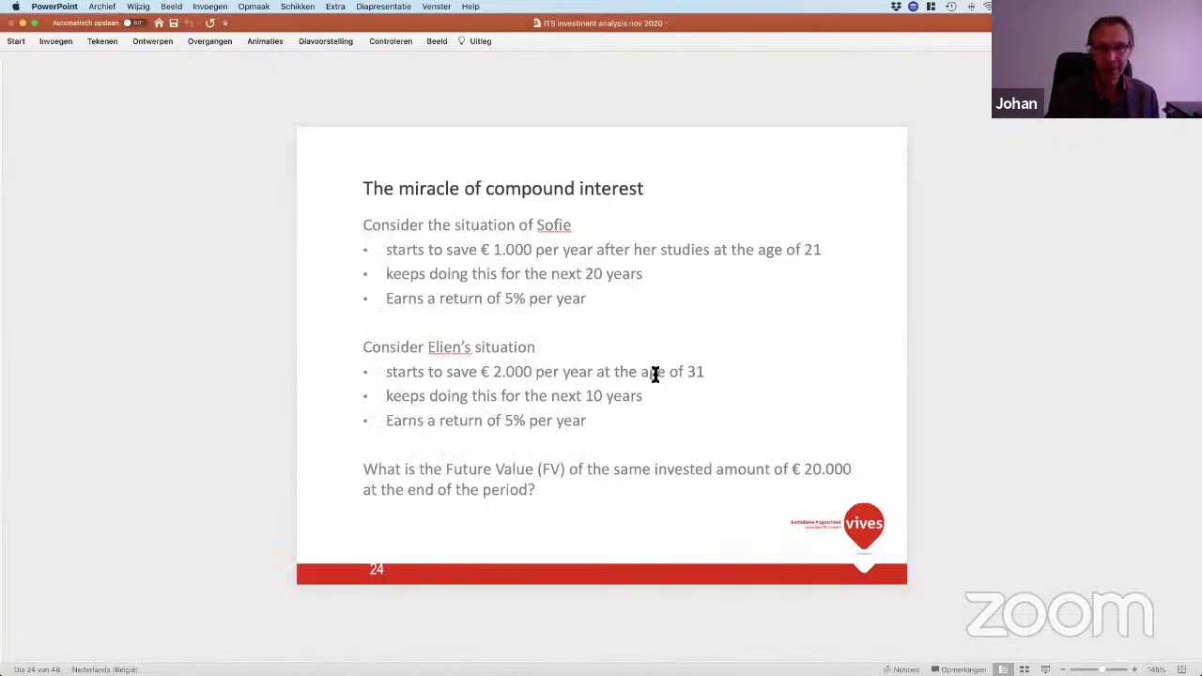
{"action": "scroll", "coordinate": [654, 373], "scroll_direction": "up", "scroll_amount": 5}
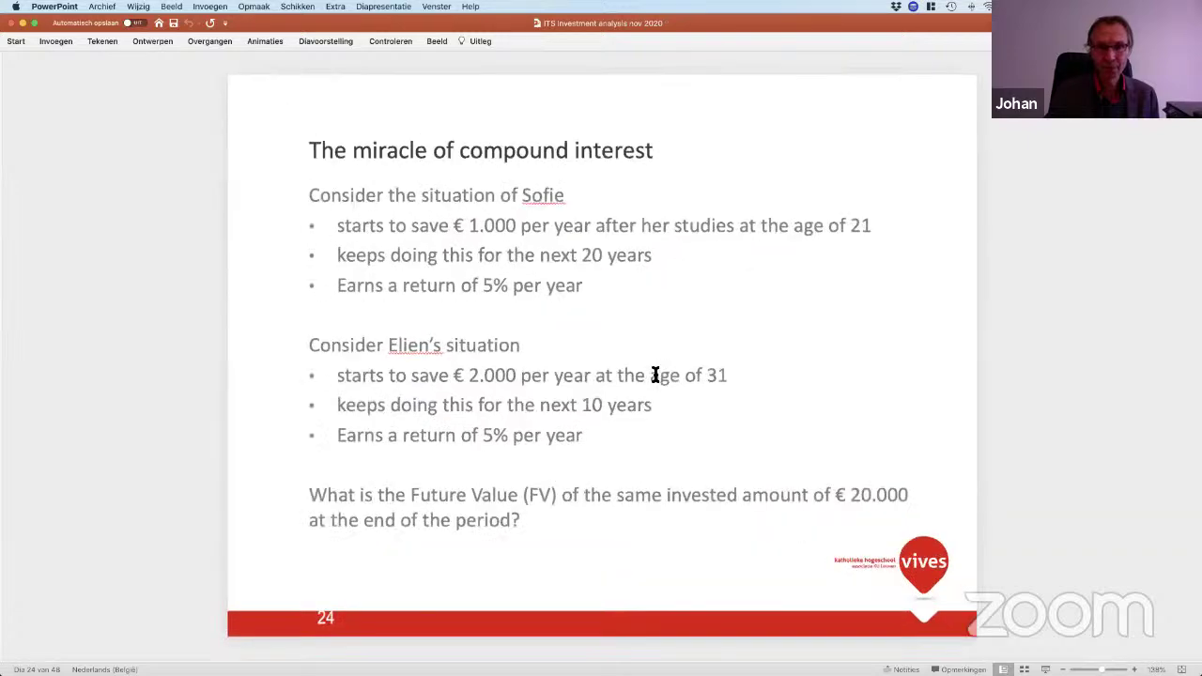
{"action": "scroll", "coordinate": [676, 363], "scroll_direction": "down", "scroll_amount": 2}
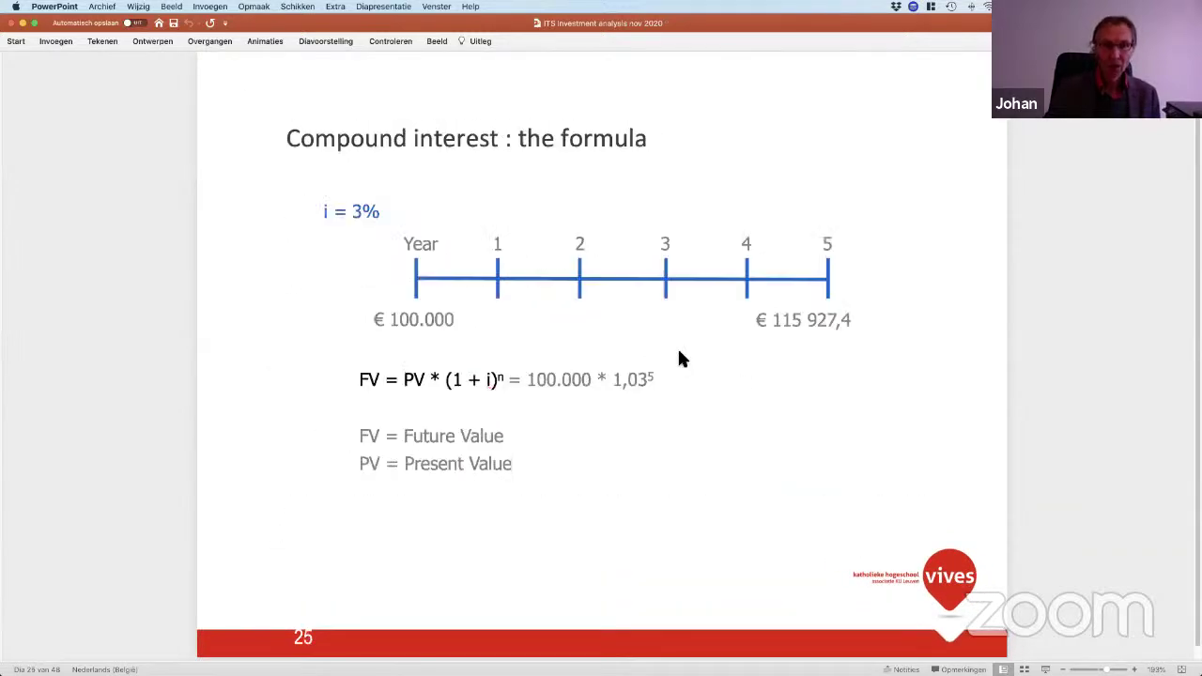